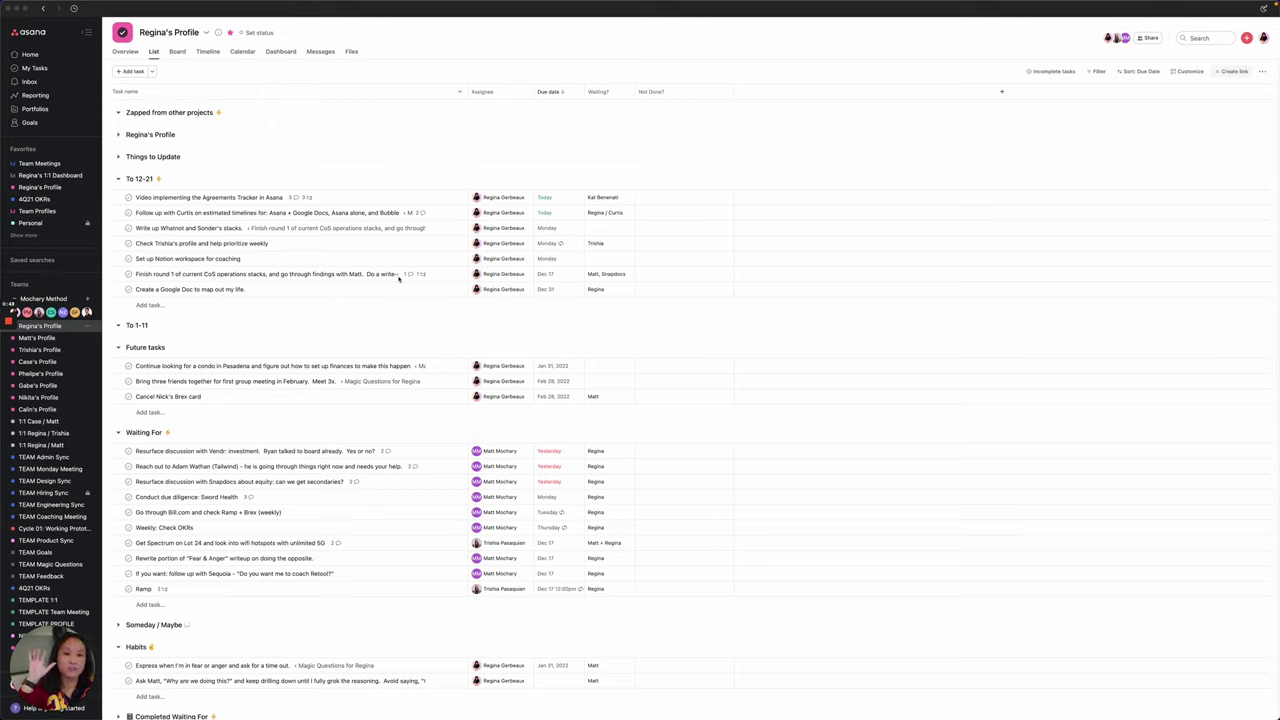
Return to the personal profile project list with sections To 12-21, Future tasks and Waiting For.
{"action": "left_click", "coordinate": [40, 68]}
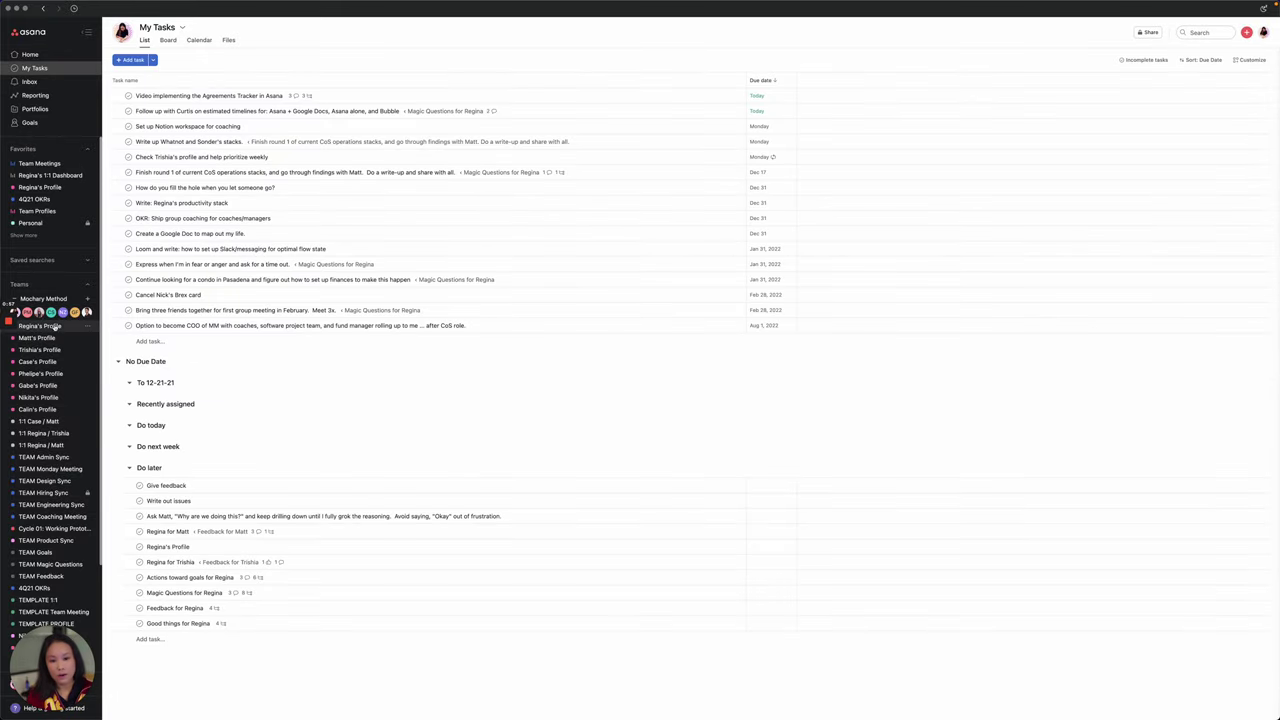
{"action": "left_click", "coordinate": [52, 326]}
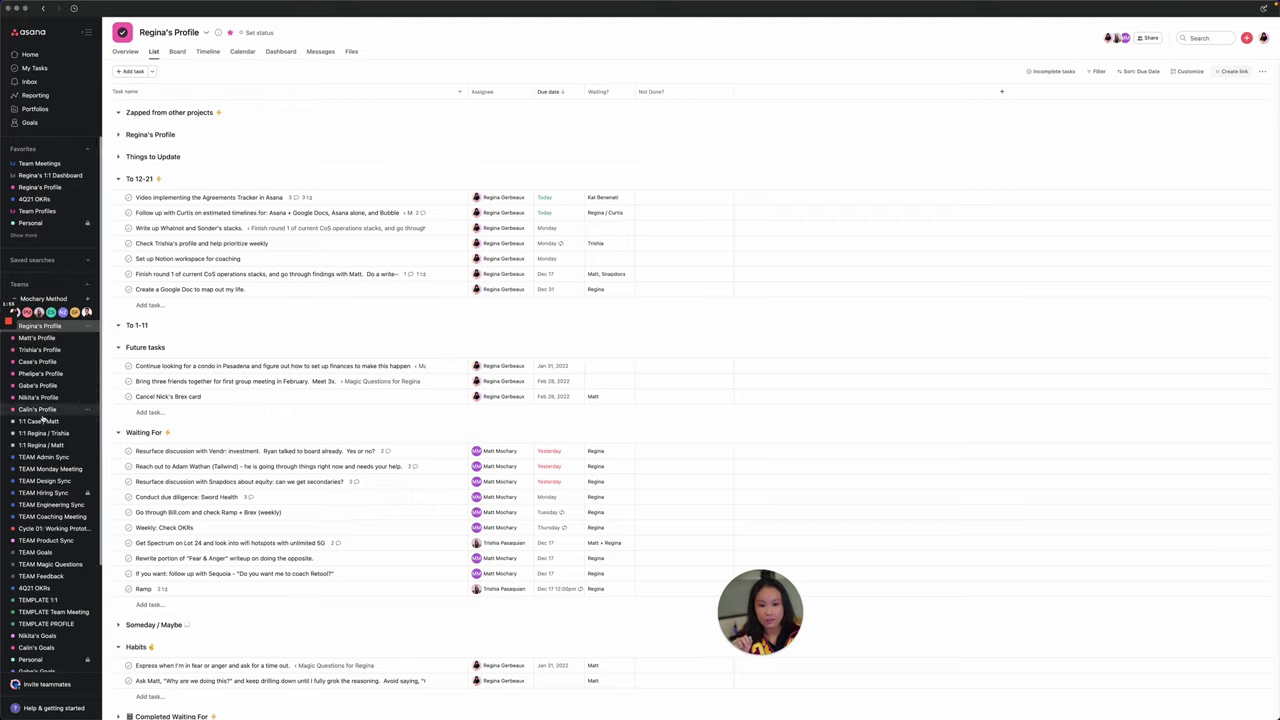
{"action": "scroll", "coordinate": [40, 400], "scroll_direction": "down", "scroll_amount": 2}
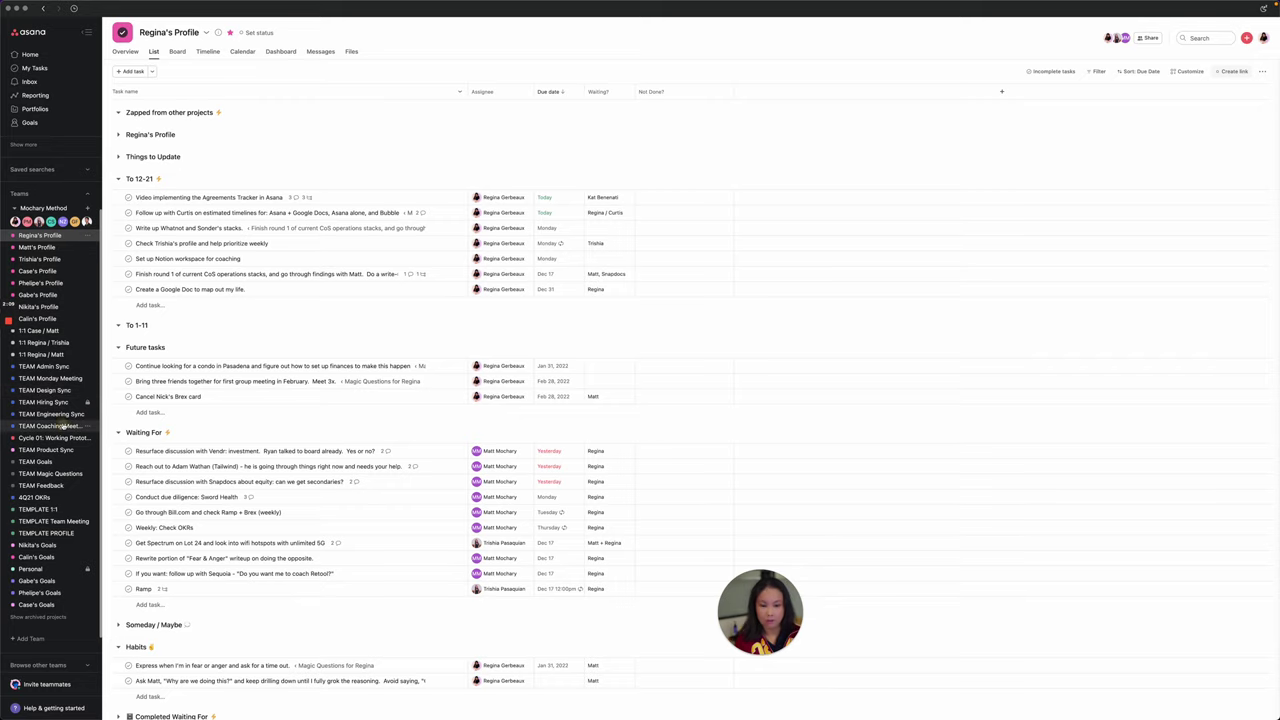
Open the TEAM Coaching Meeting project from the sidebar's Teams list.
{"action": "left_click", "coordinate": [50, 426]}
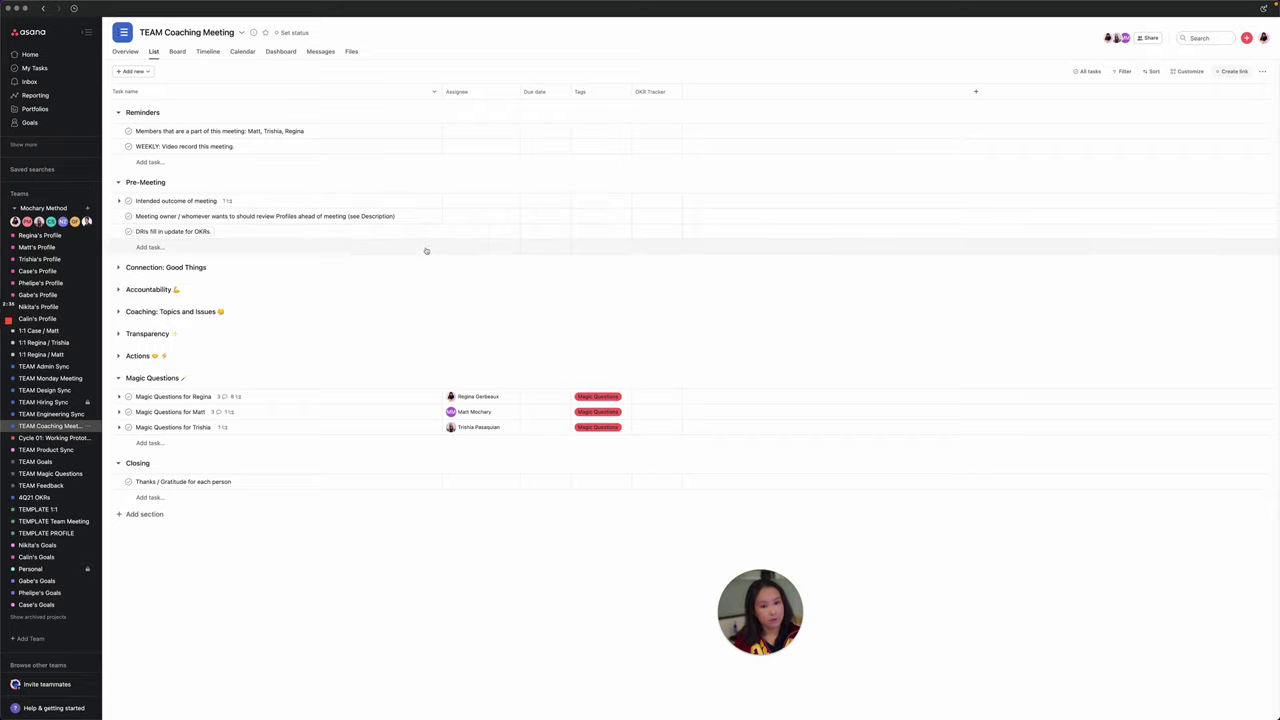
Expand Intended outcome of meeting and review its completed subtask's details and comments.
{"action": "left_click", "coordinate": [119, 201]}
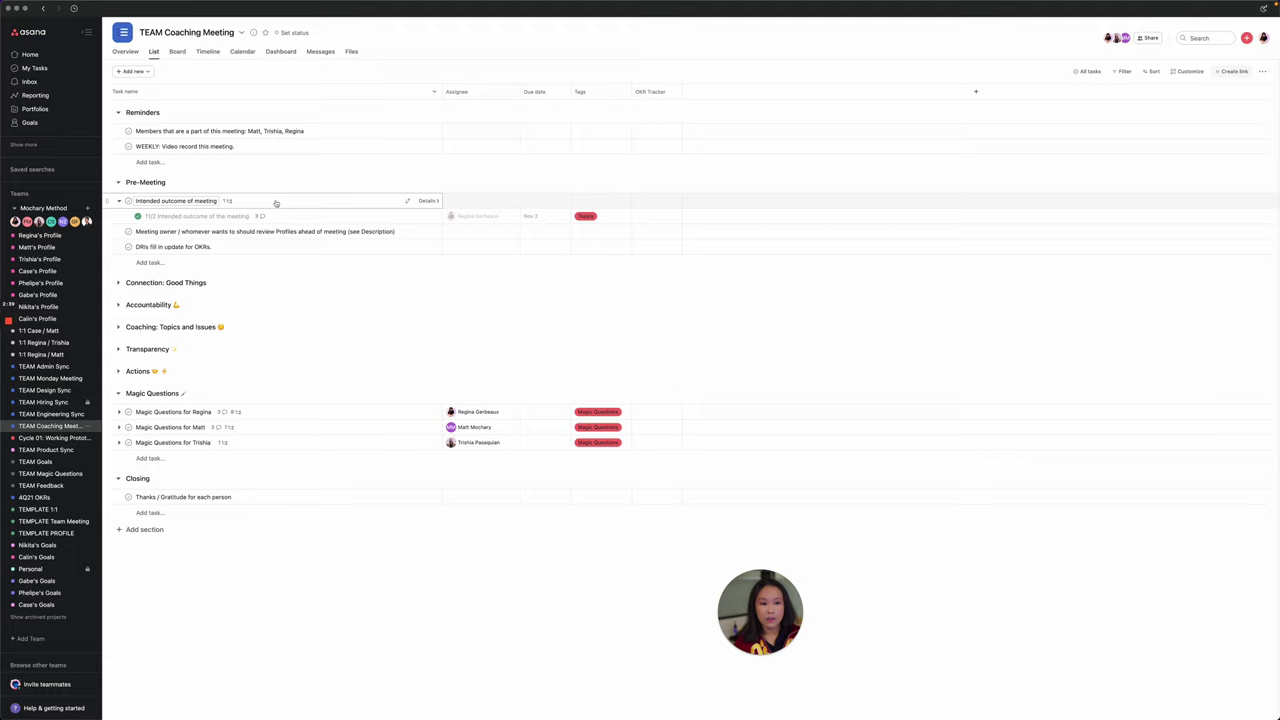
{"action": "left_click", "coordinate": [226, 215]}
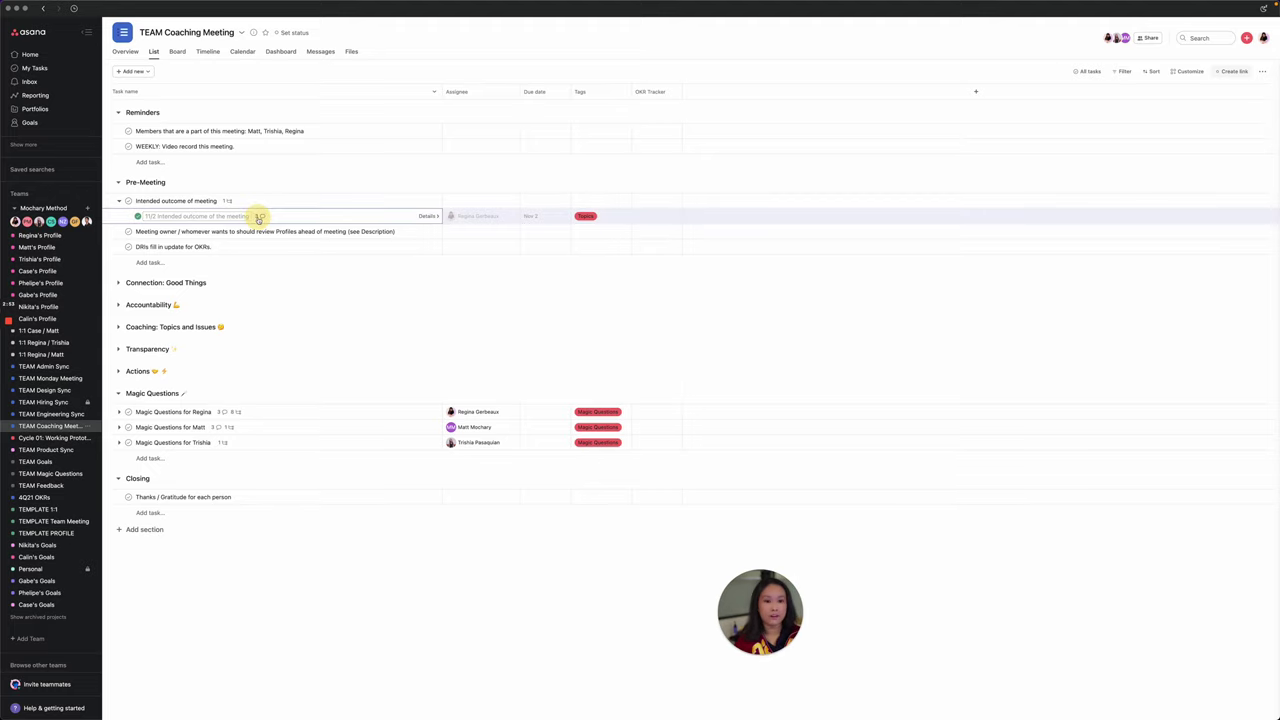
{"action": "left_click", "coordinate": [429, 216]}
{"action": "scroll", "coordinate": [1067, 404], "scroll_direction": "down", "scroll_amount": 4}
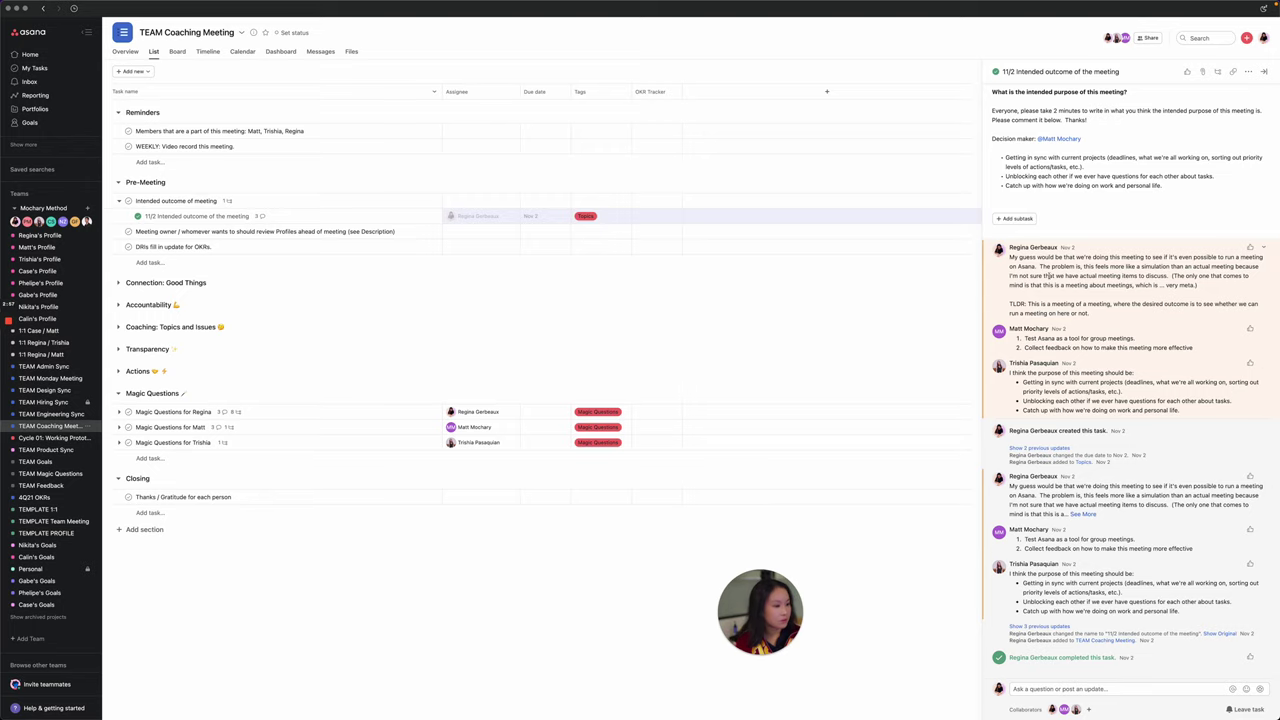
{"action": "left_click", "coordinate": [1263, 71]}
Review the Meeting owner task's details with its team profile links, then close them.
{"action": "left_click", "coordinate": [144, 216]}
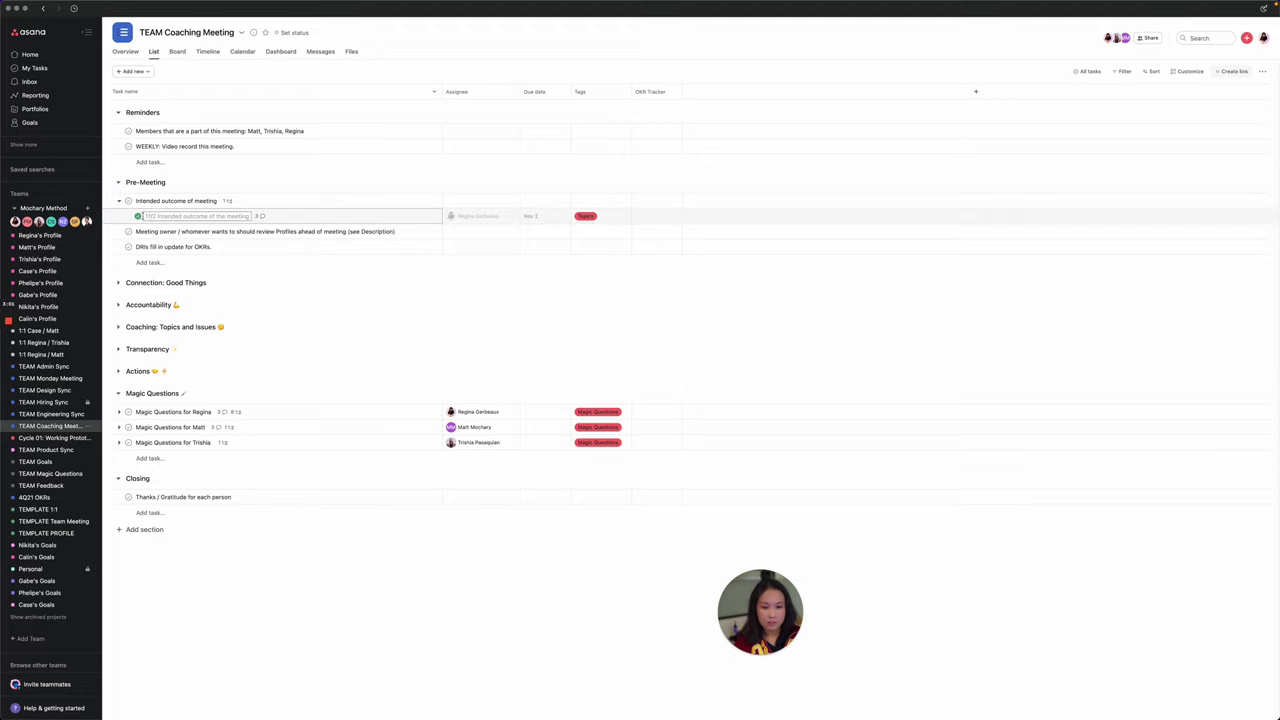
{"action": "left_click", "coordinate": [150, 231]}
{"action": "left_click", "coordinate": [153, 247]}
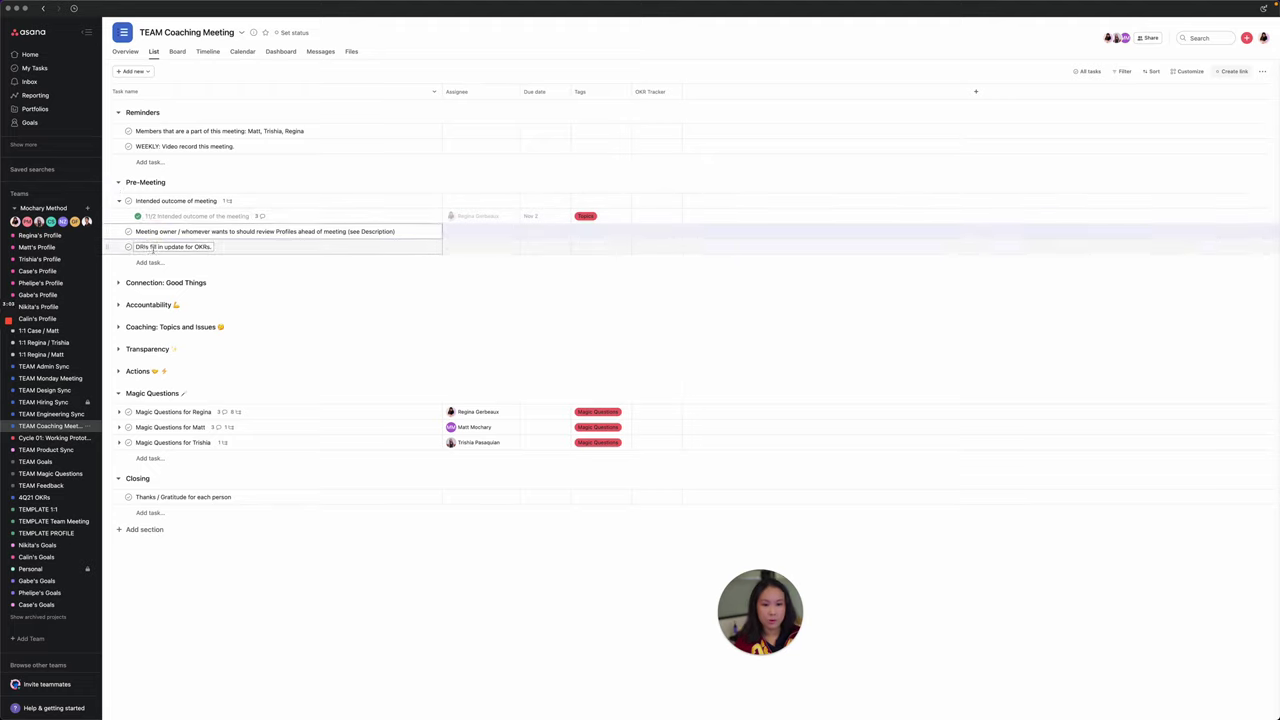
{"action": "left_click", "coordinate": [148, 231]}
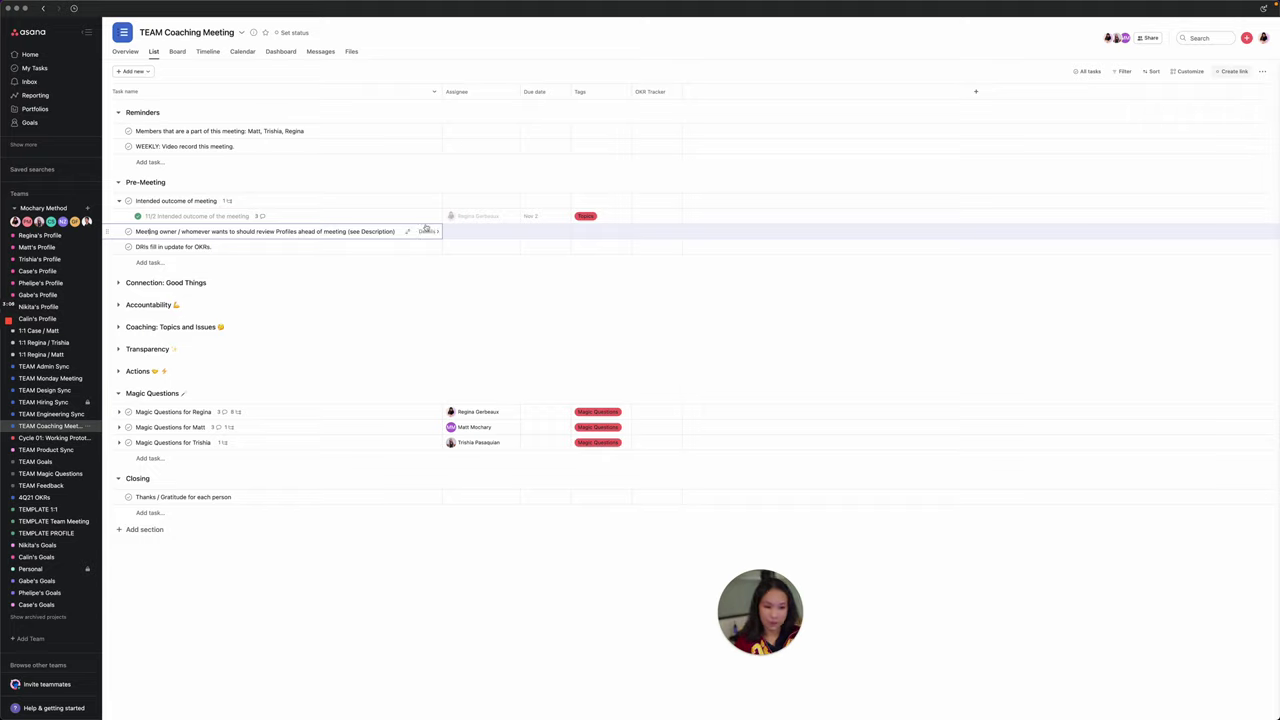
{"action": "left_click", "coordinate": [431, 231]}
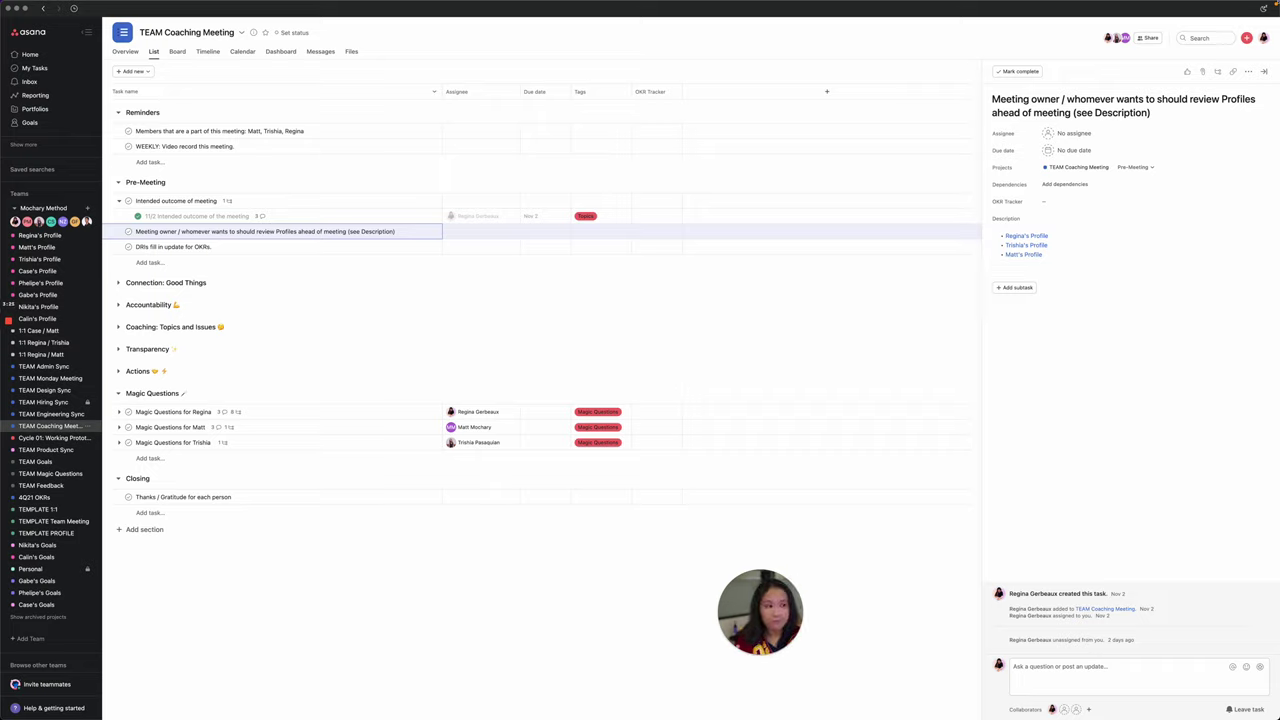
{"action": "left_click", "coordinate": [1264, 71]}
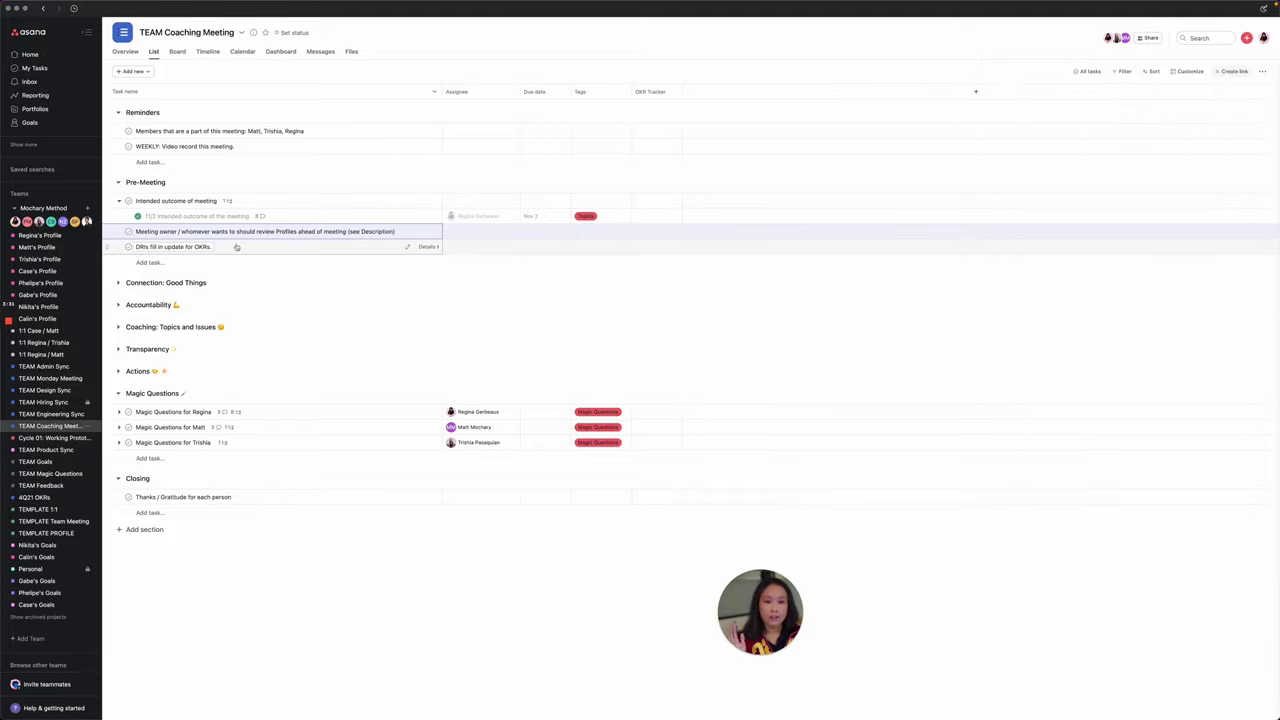
Expand the Coaching: Topics and Issues and Accountability sections, and hide the Intended outcome subtask.
{"action": "left_click", "coordinate": [203, 247]}
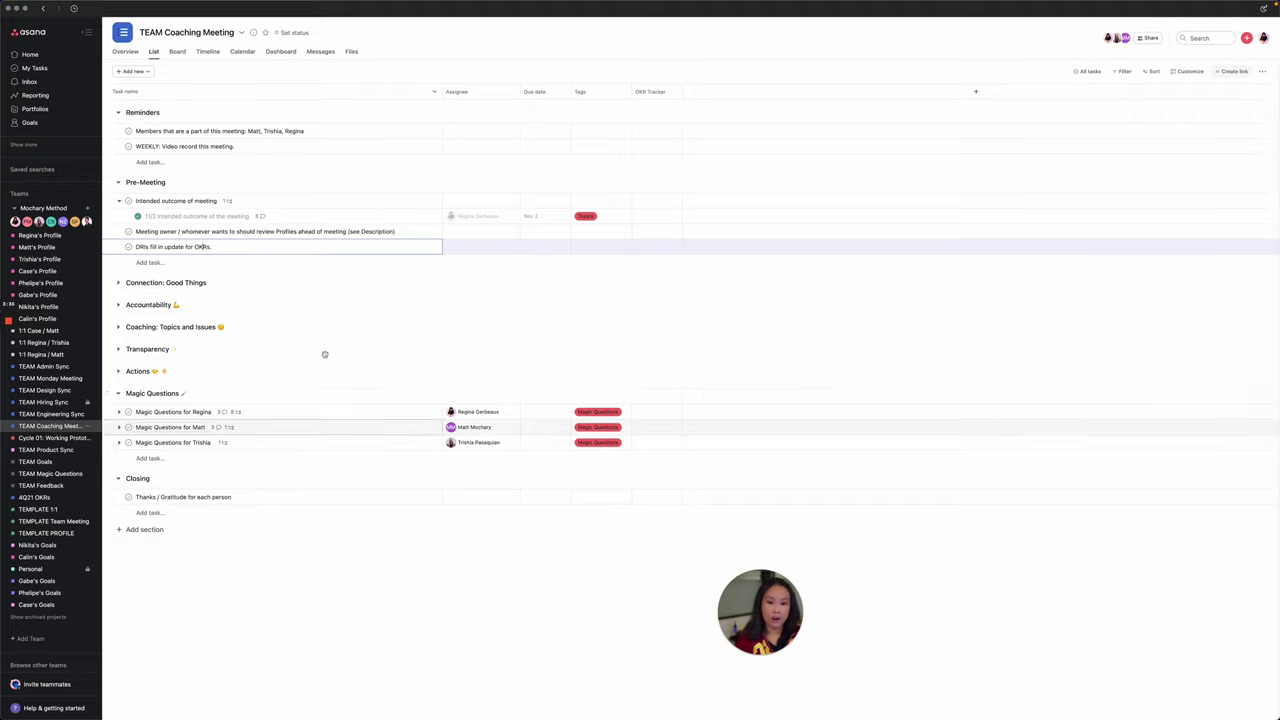
{"action": "left_click", "coordinate": [118, 327]}
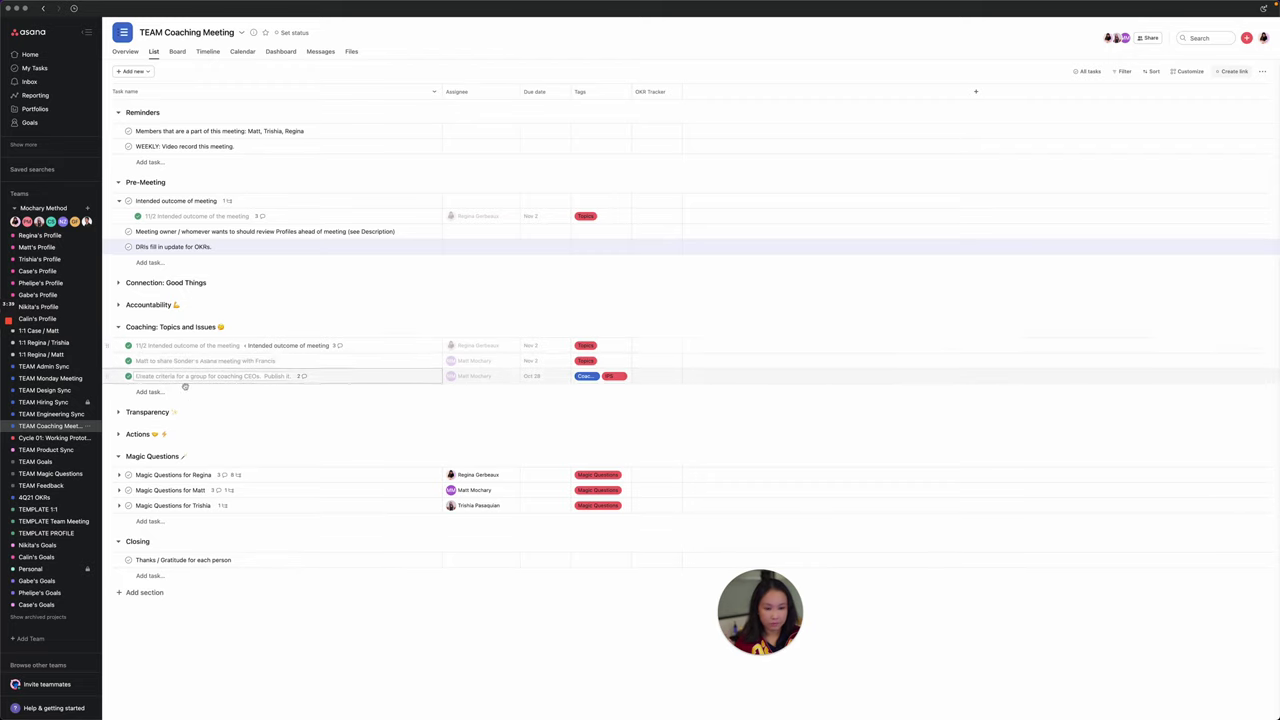
{"action": "left_click", "coordinate": [118, 305]}
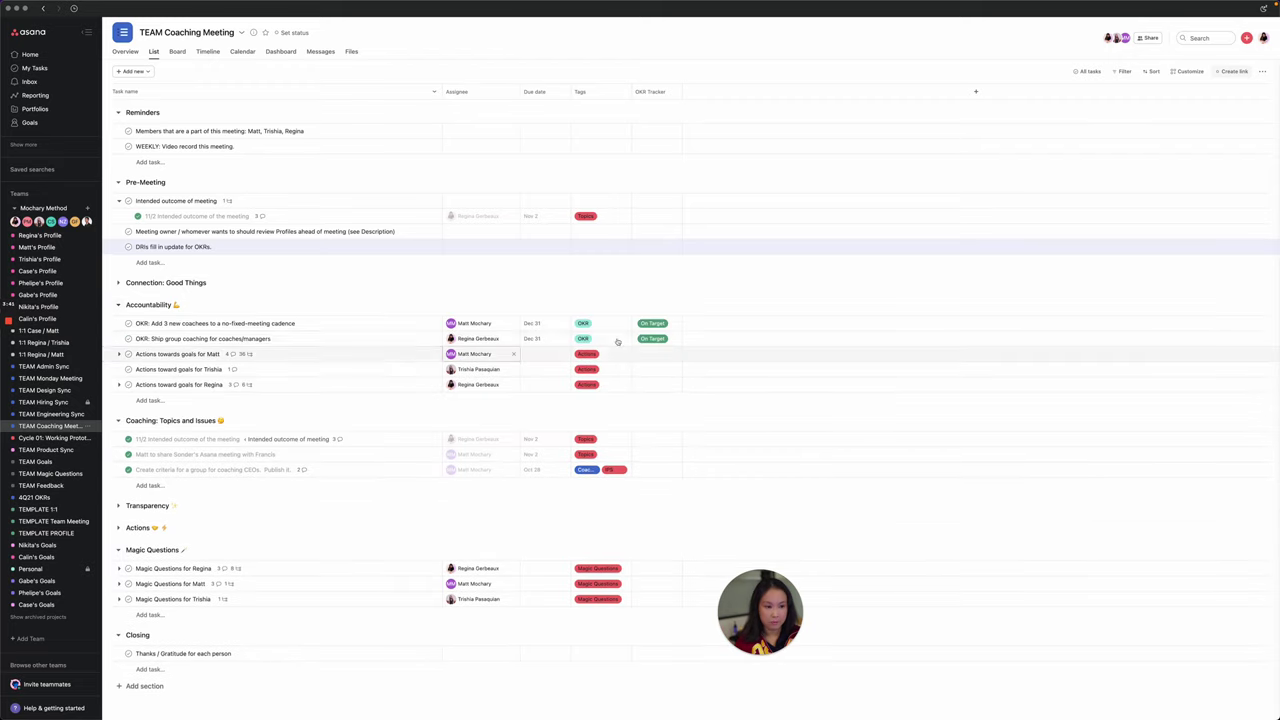
{"action": "left_click", "coordinate": [168, 247]}
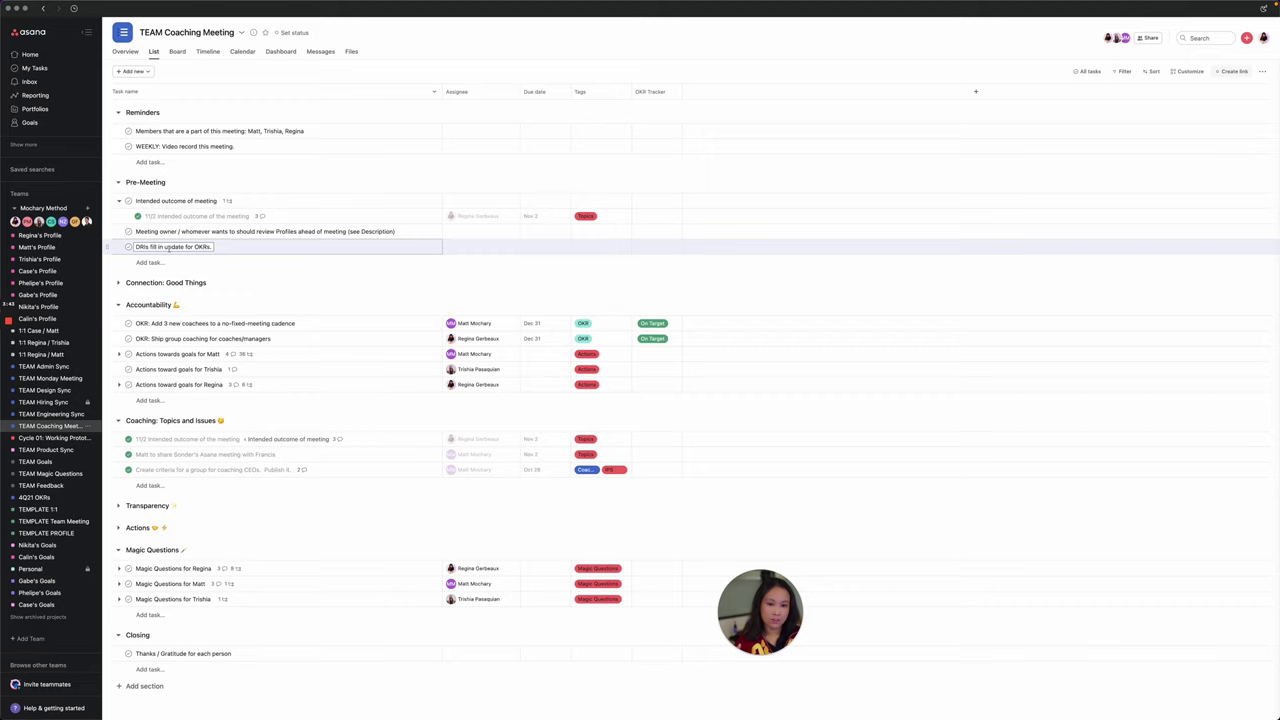
{"action": "left_click", "coordinate": [120, 201]}
Show the three Good things tasks under Connection: Good Things, with Pre-Meeting reopened.
{"action": "left_click", "coordinate": [117, 183]}
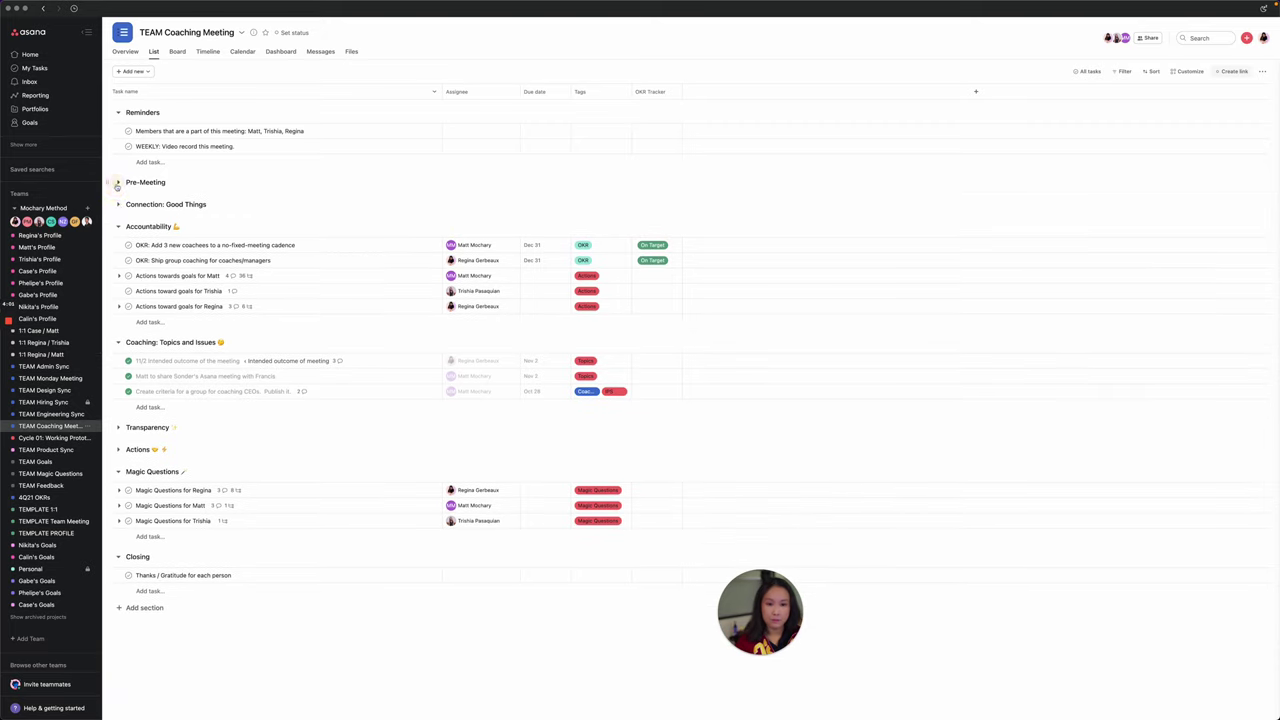
{"action": "left_click", "coordinate": [117, 204]}
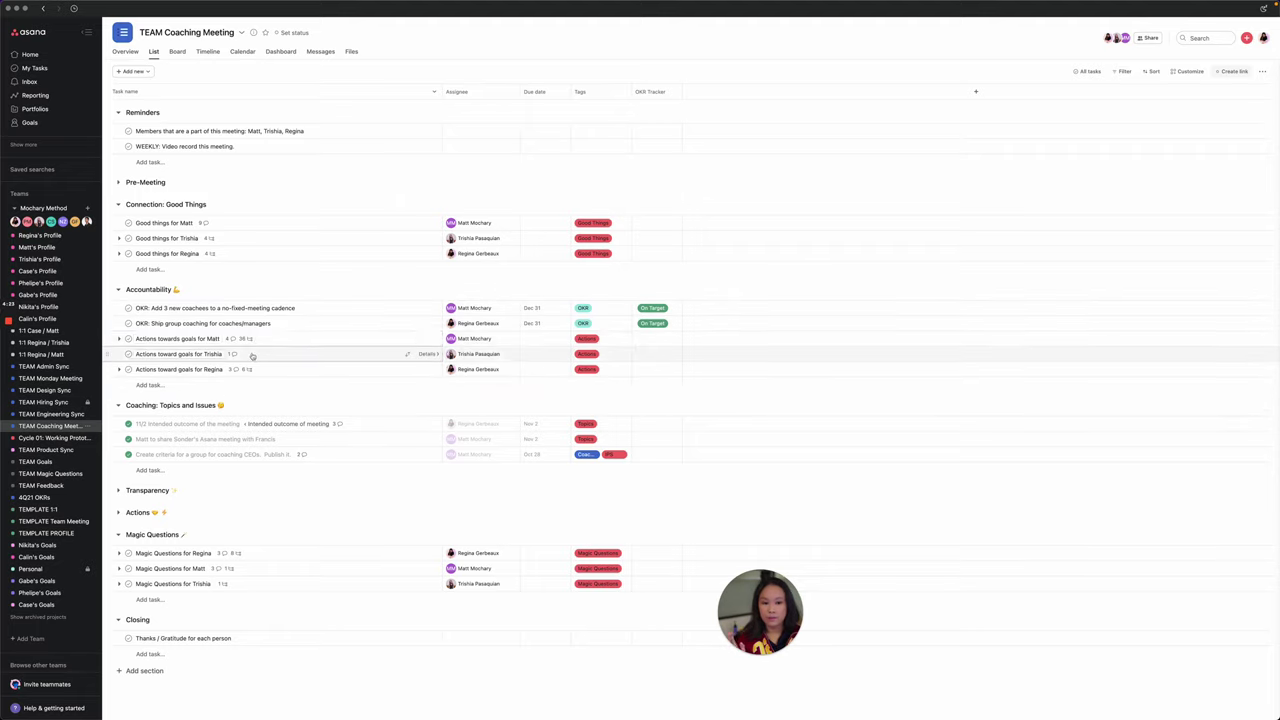
{"action": "left_click", "coordinate": [190, 338]}
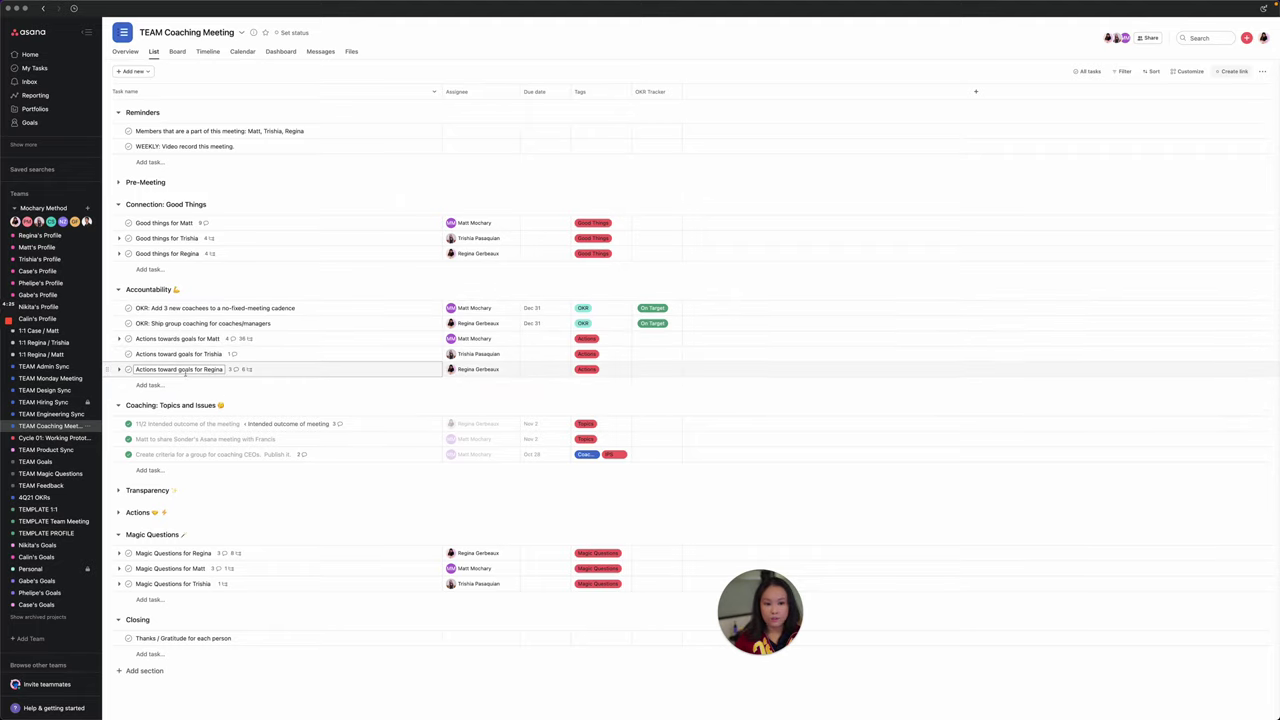
{"action": "left_click", "coordinate": [119, 182]}
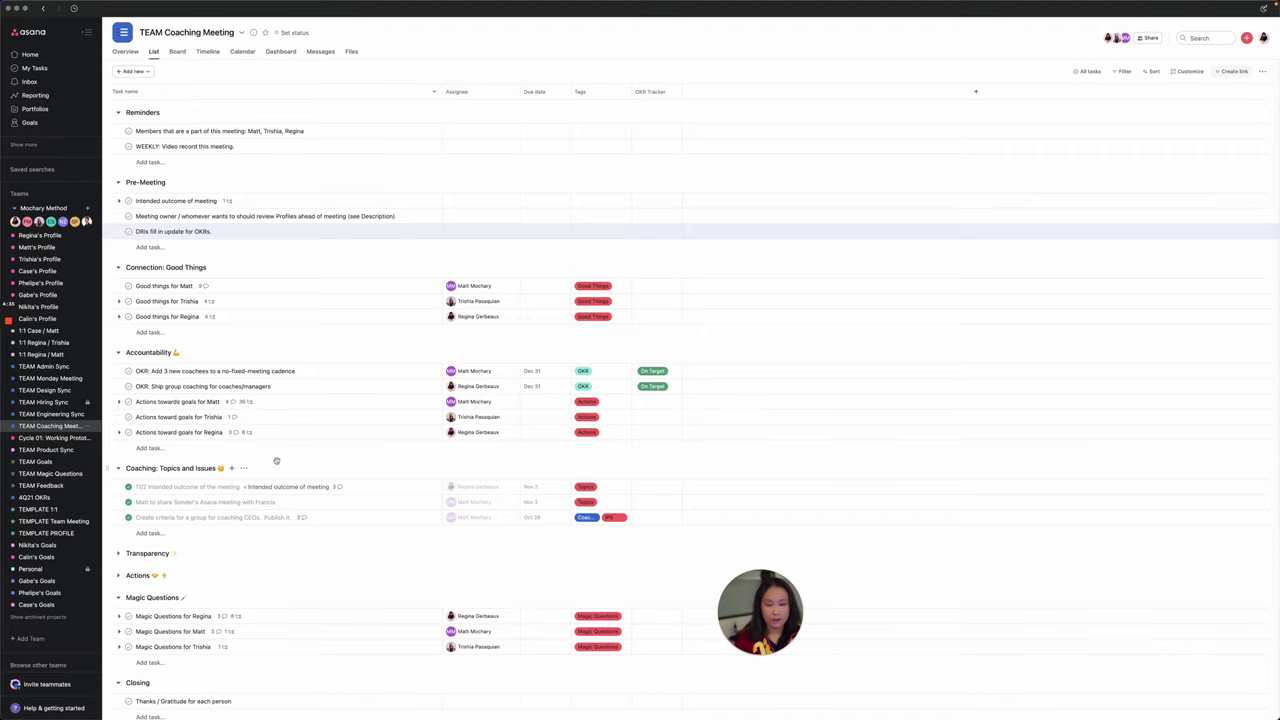
{"action": "scroll", "coordinate": [240, 455], "scroll_direction": "down", "scroll_amount": 1}
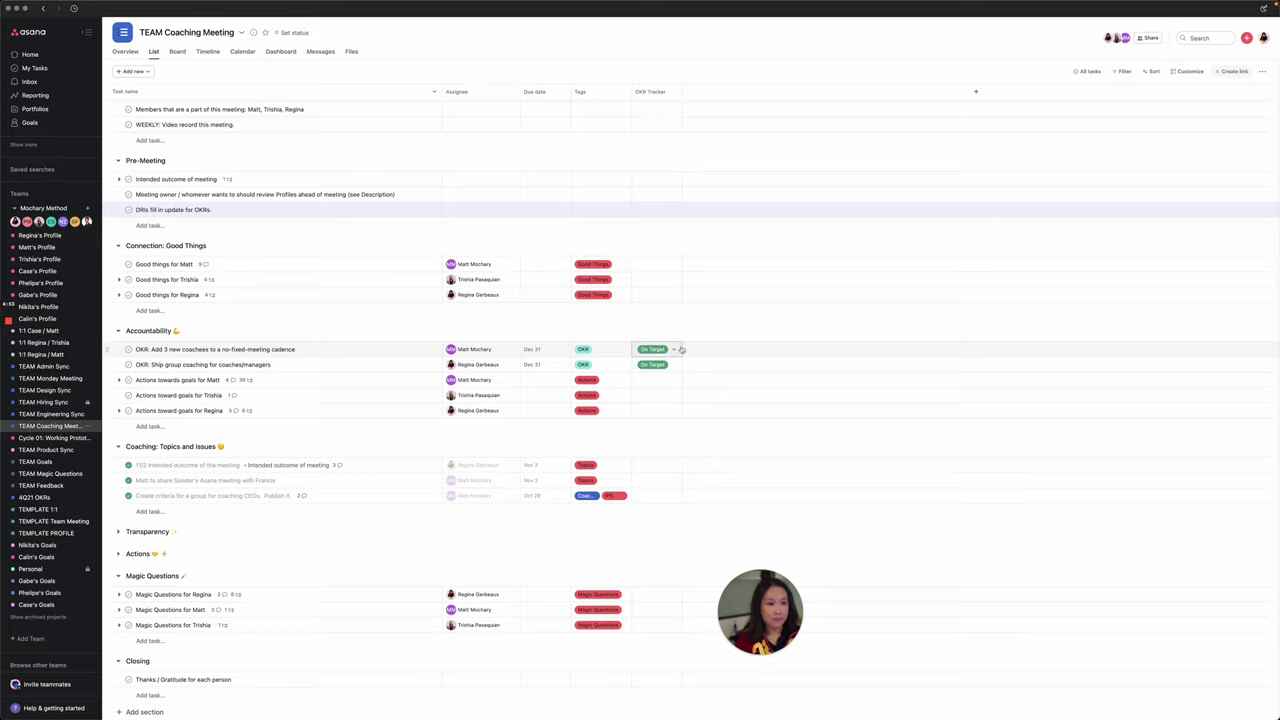
Keep the first OKR On Target in OKR Tracker and open the Ship group coaching task.
{"action": "left_click", "coordinate": [673, 92]}
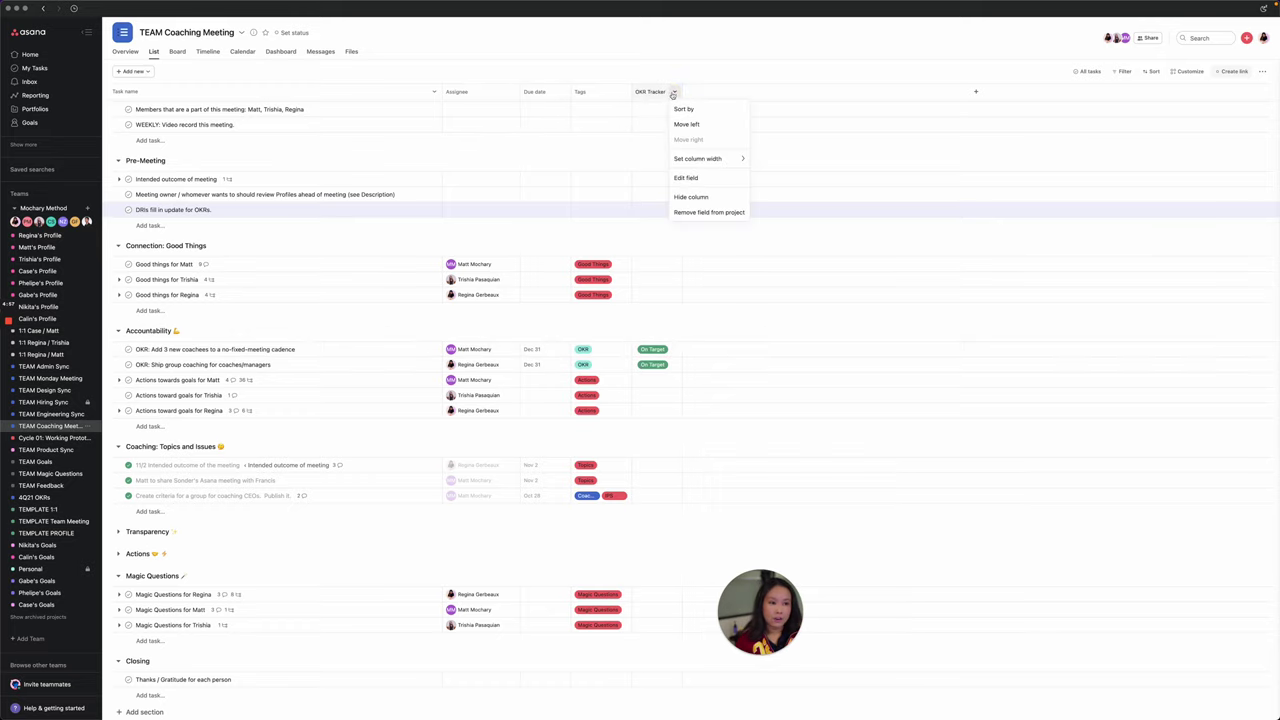
{"action": "left_click", "coordinate": [673, 92]}
{"action": "left_click", "coordinate": [666, 350]}
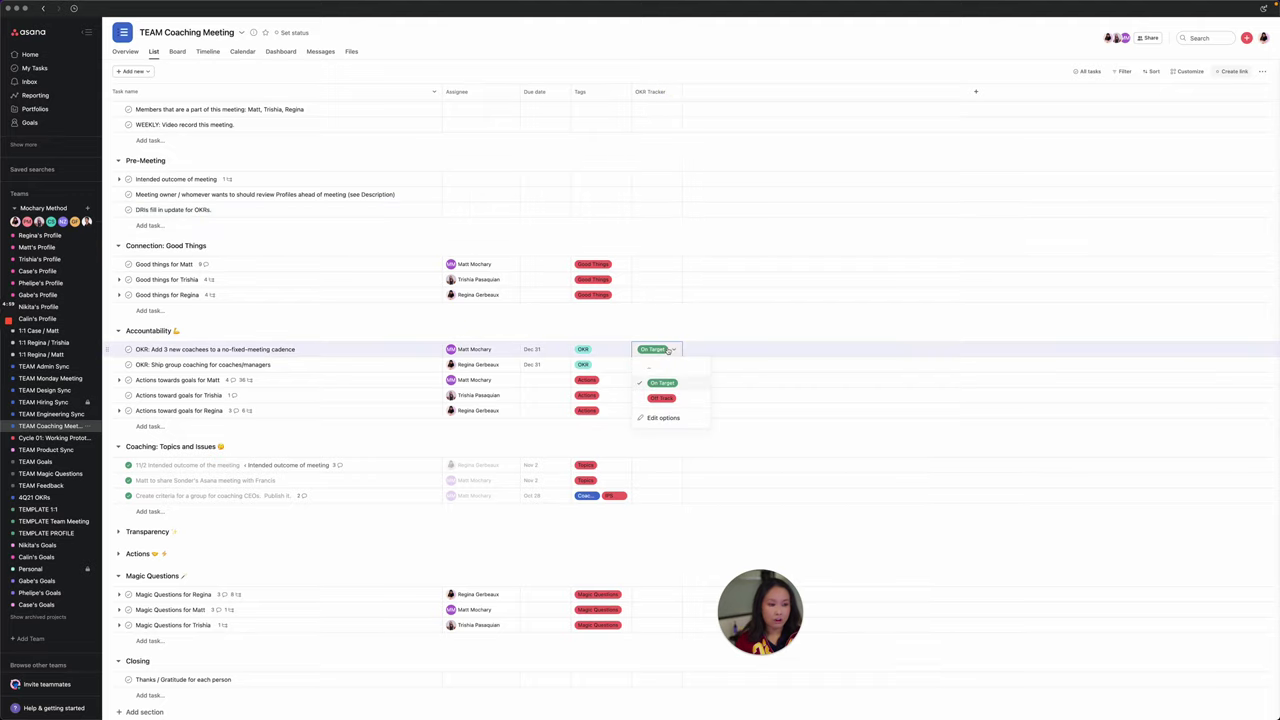
{"action": "left_click", "coordinate": [651, 349]}
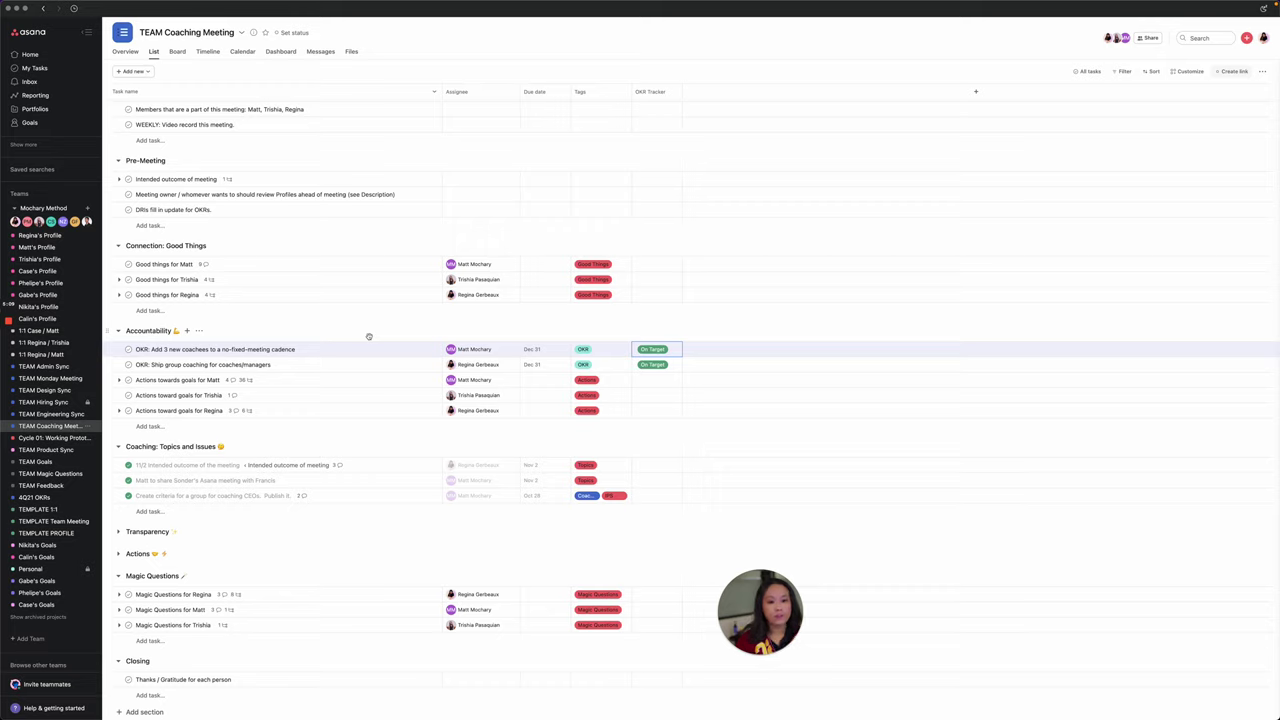
{"action": "left_click", "coordinate": [357, 365]}
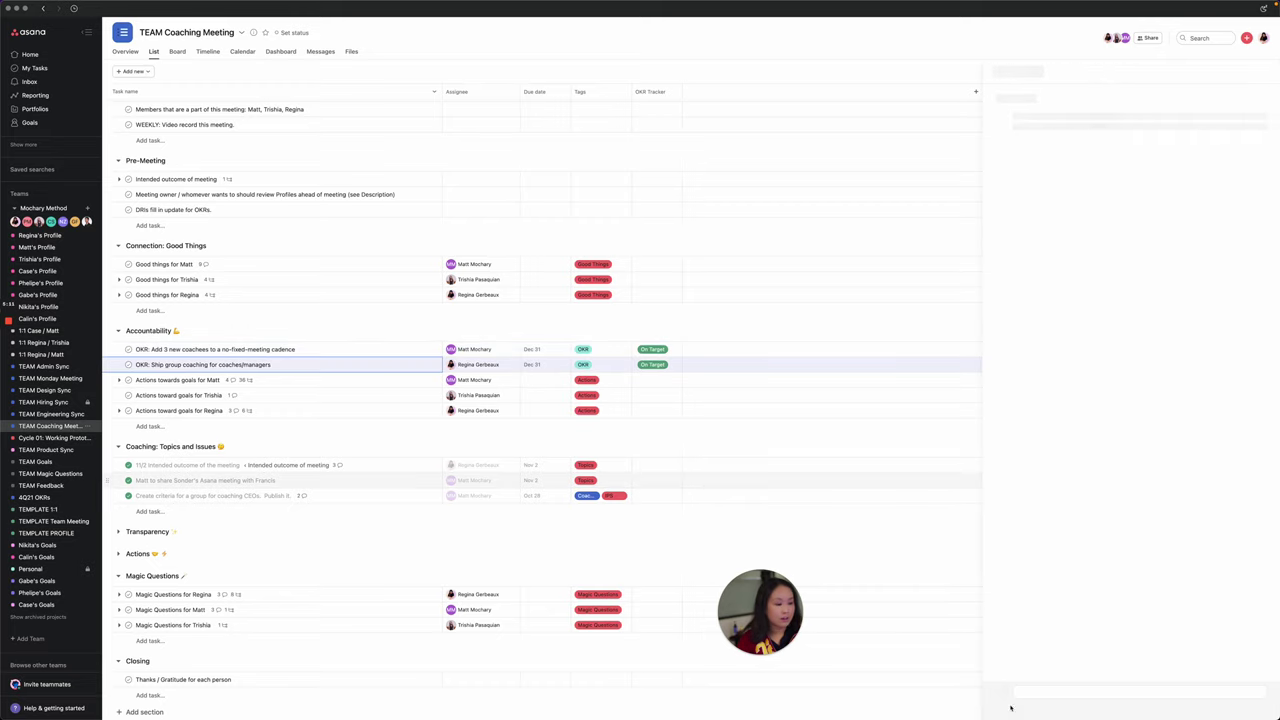
Post a '12-10-21: We are on target… No blockers' update, pin it to top, then close details.
{"action": "left_click", "coordinate": [1092, 676]}
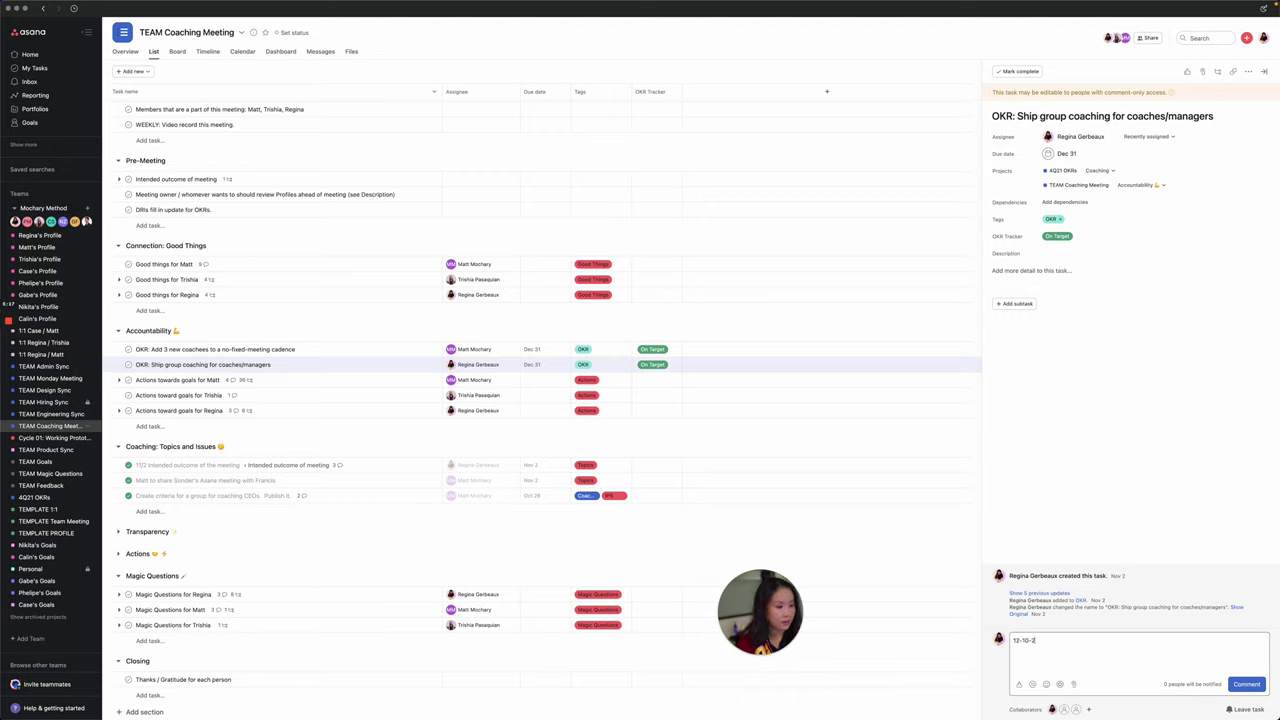
{"action": "type", "text": "12-10-21: We are on tar"}
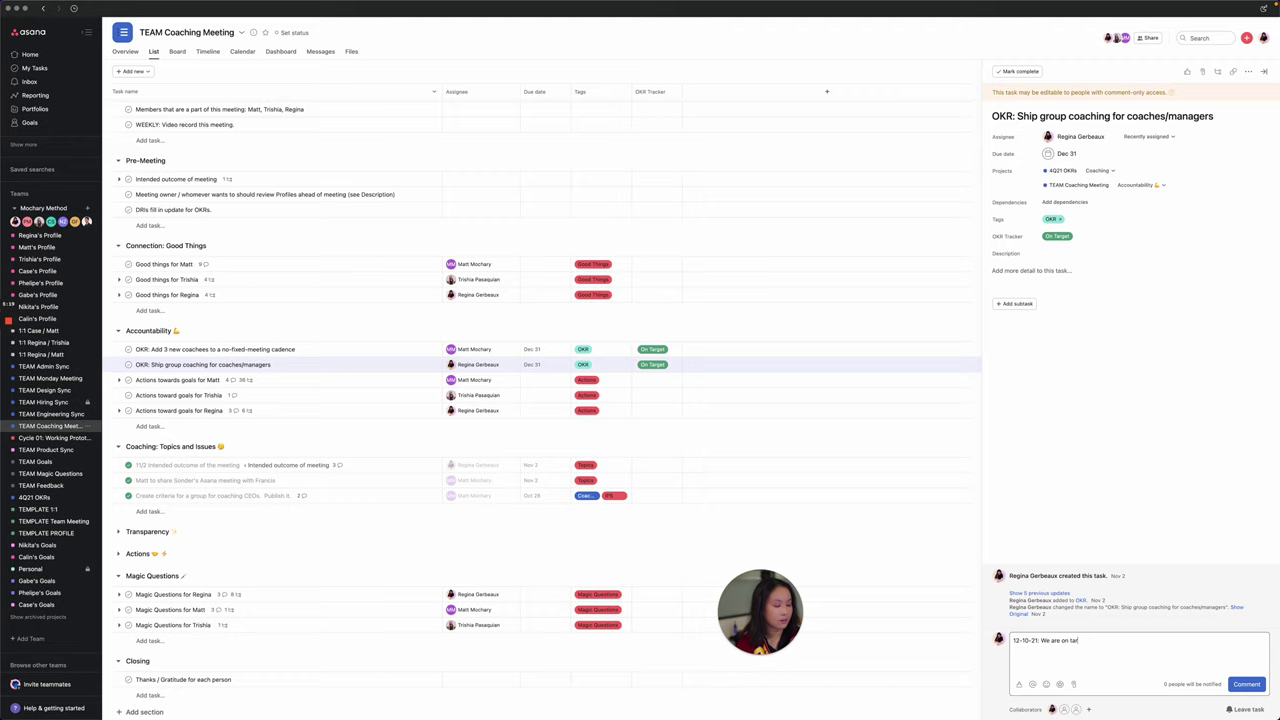
{"action": "type", "text": "get for this goal by doing x, y, and z"}
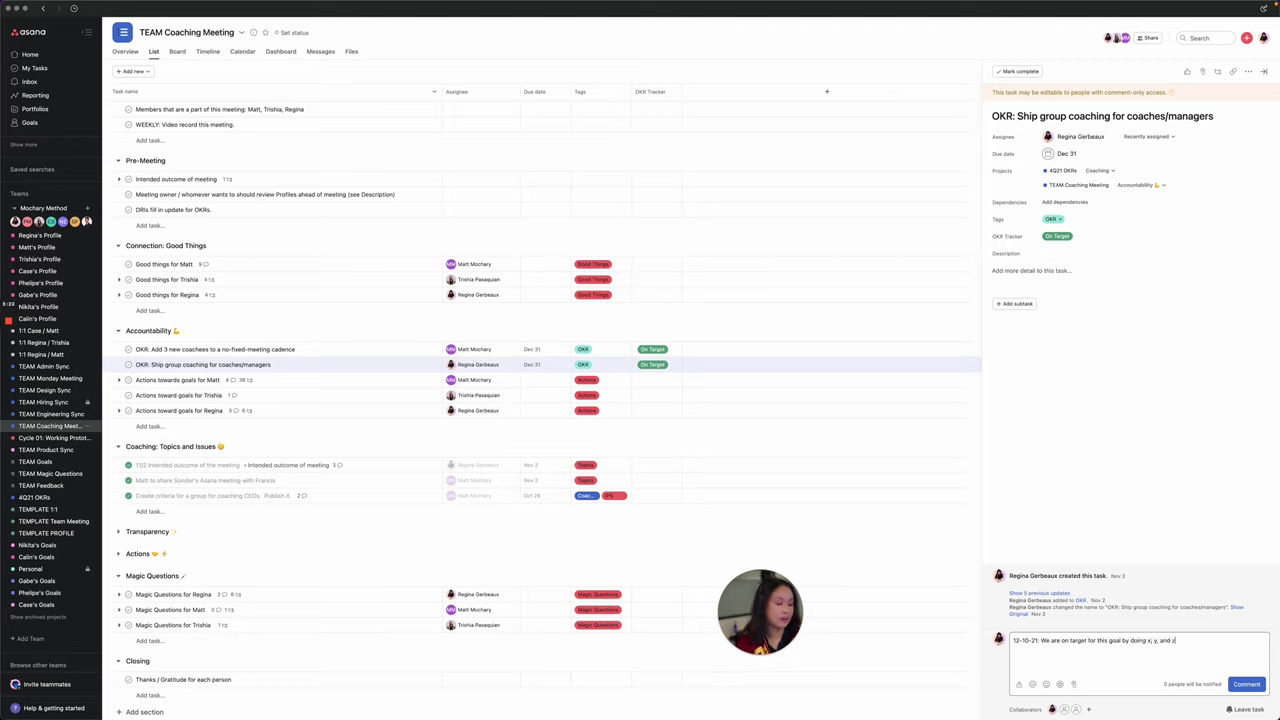
{"action": "type", "text": ".  No blockers at this time."}
{"action": "left_click", "coordinate": [1246, 684]}
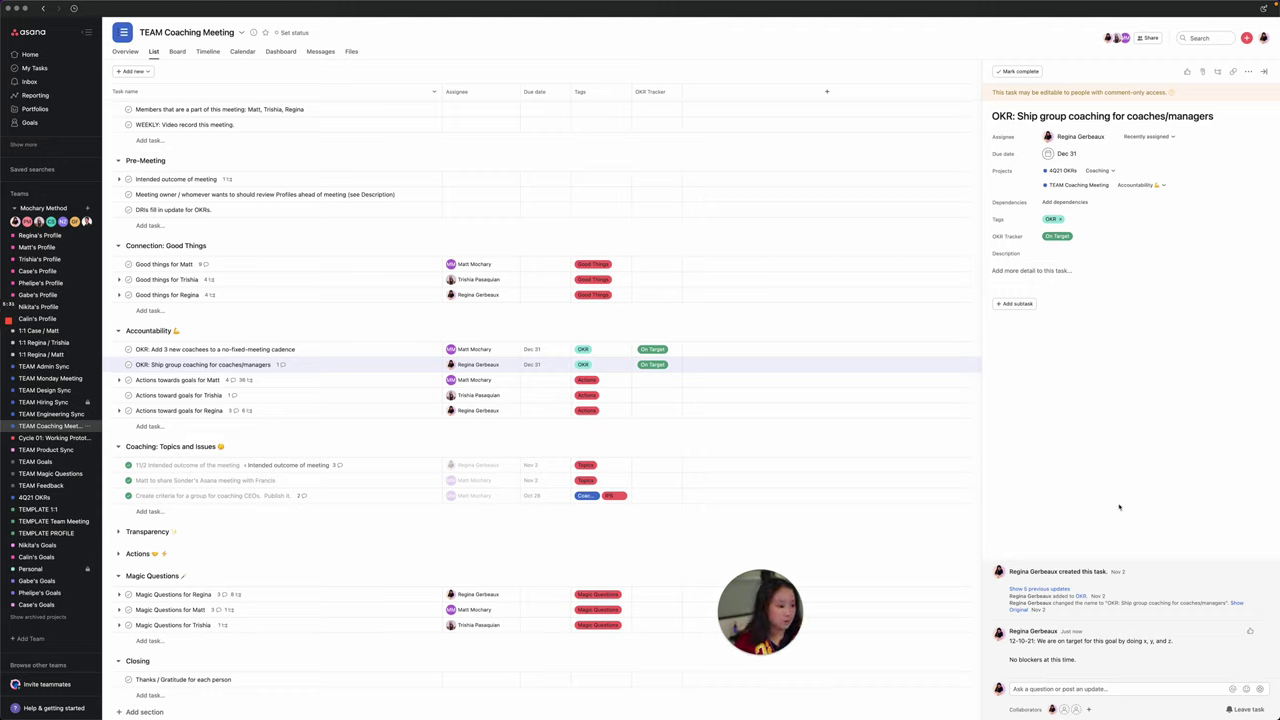
{"action": "left_click", "coordinate": [1263, 631]}
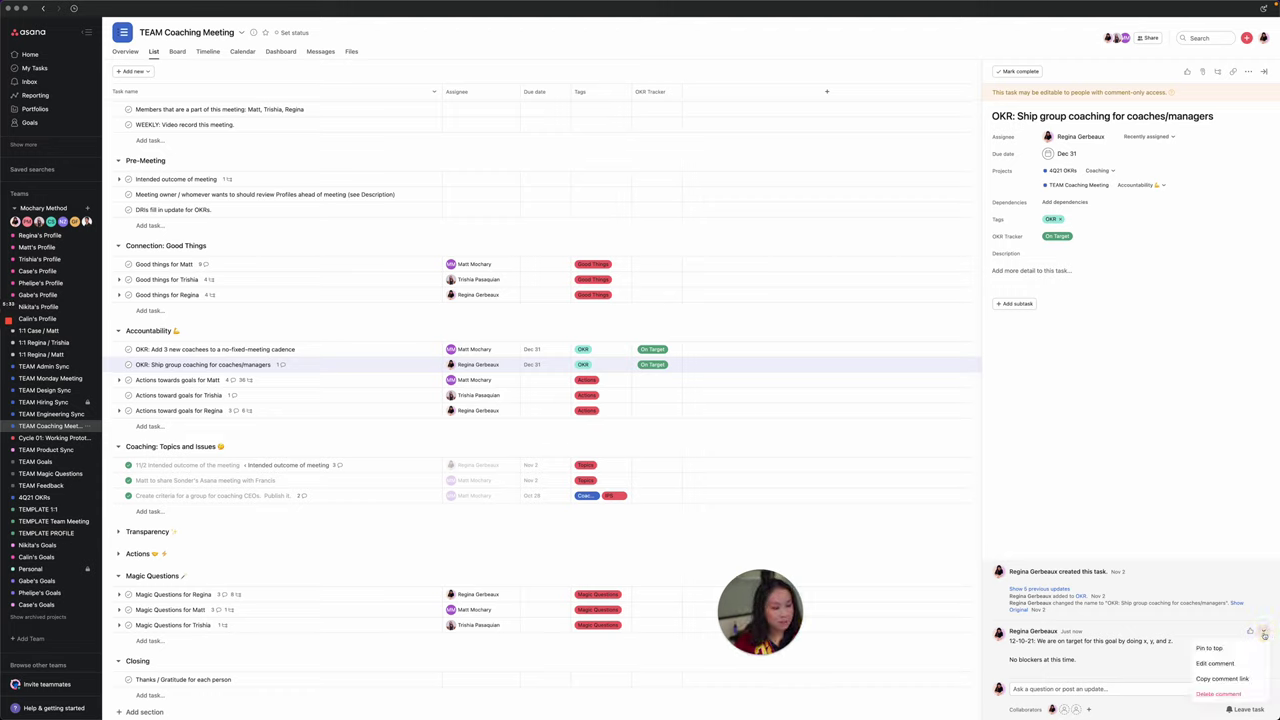
{"action": "left_click", "coordinate": [1246, 661]}
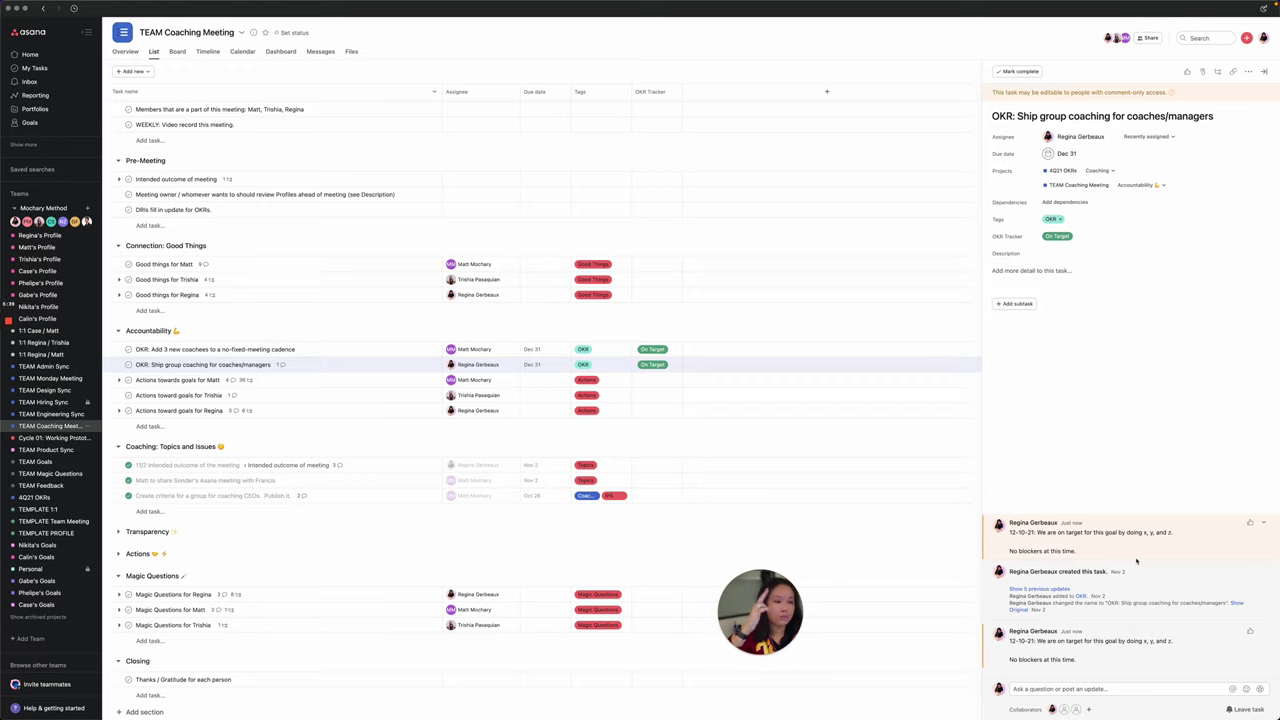
{"action": "left_click", "coordinate": [1264, 73]}
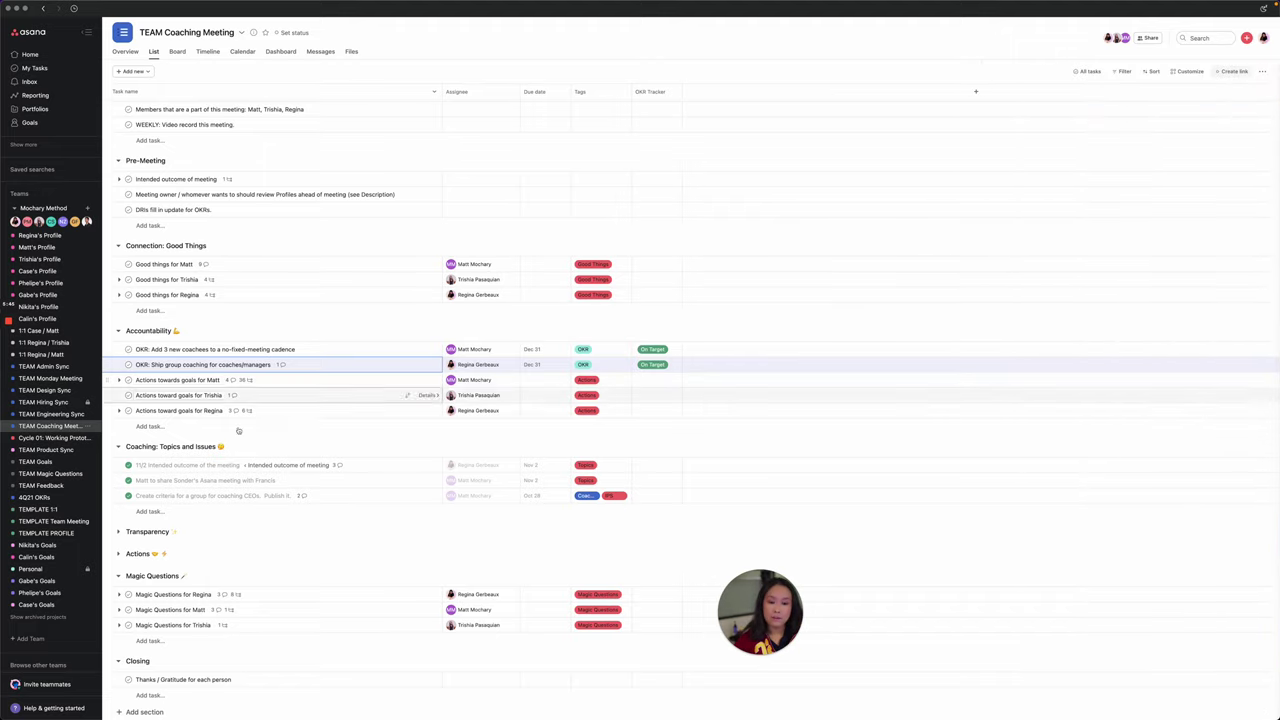
Collapse Accountability, Connection, Pre-Meeting and Reminders, and show only incomplete tasks.
{"action": "left_click", "coordinate": [119, 330]}
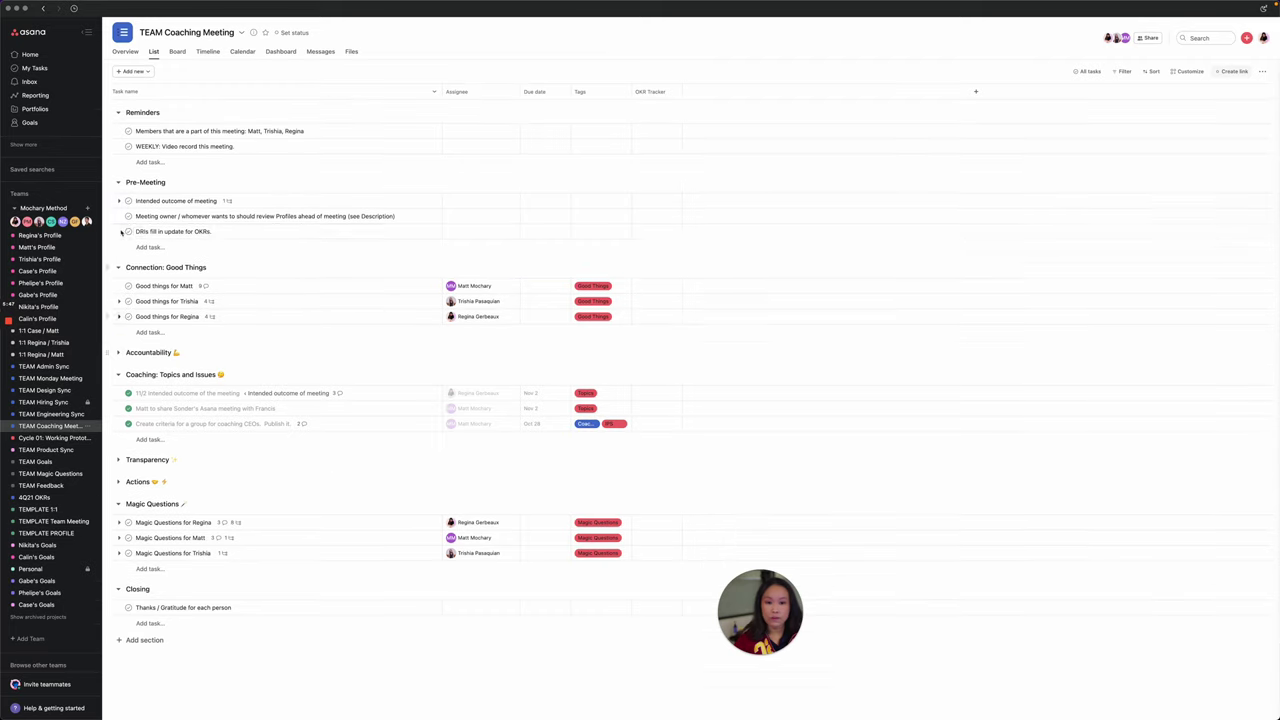
{"action": "left_click", "coordinate": [117, 267]}
{"action": "left_click", "coordinate": [118, 182]}
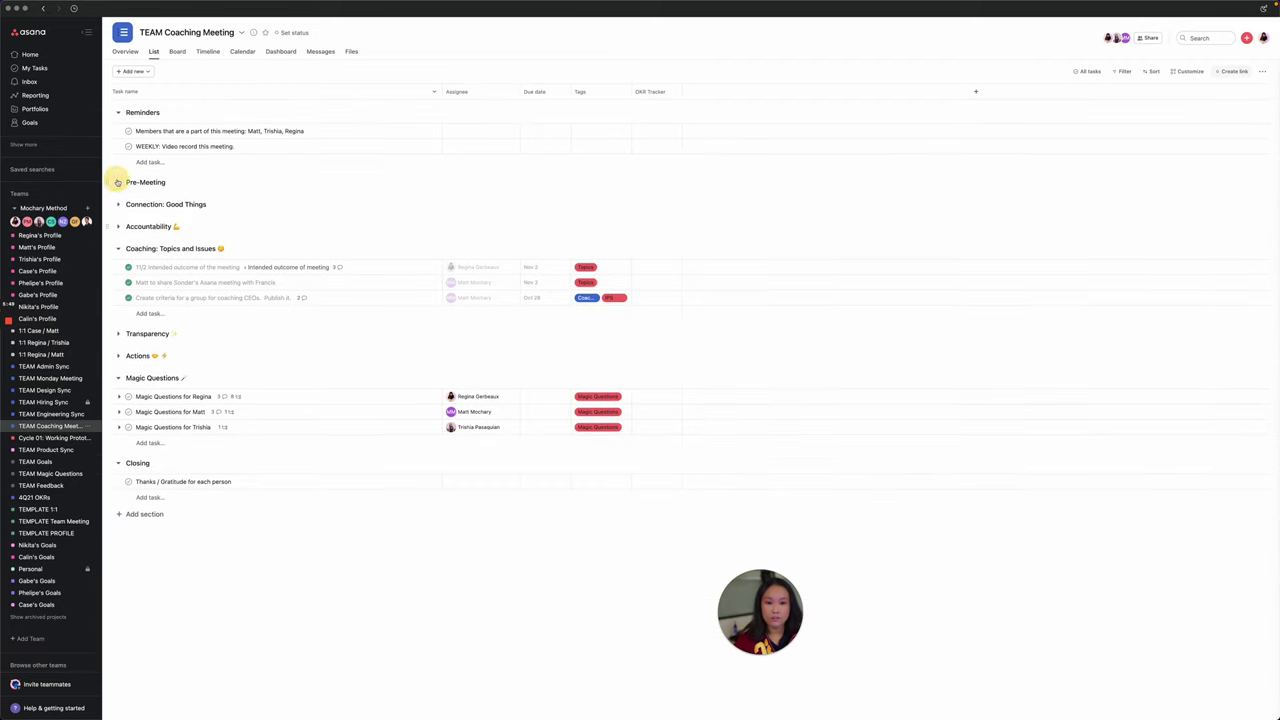
{"action": "left_click", "coordinate": [118, 112]}
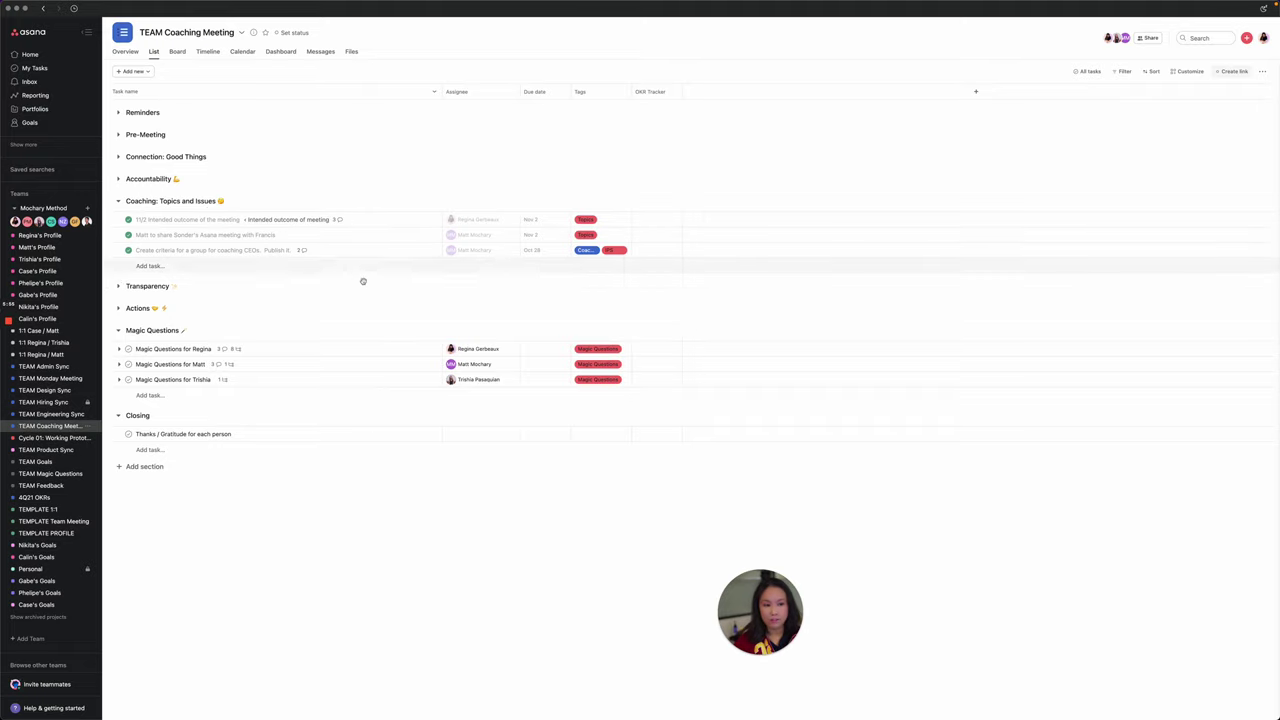
{"action": "left_click", "coordinate": [1088, 71]}
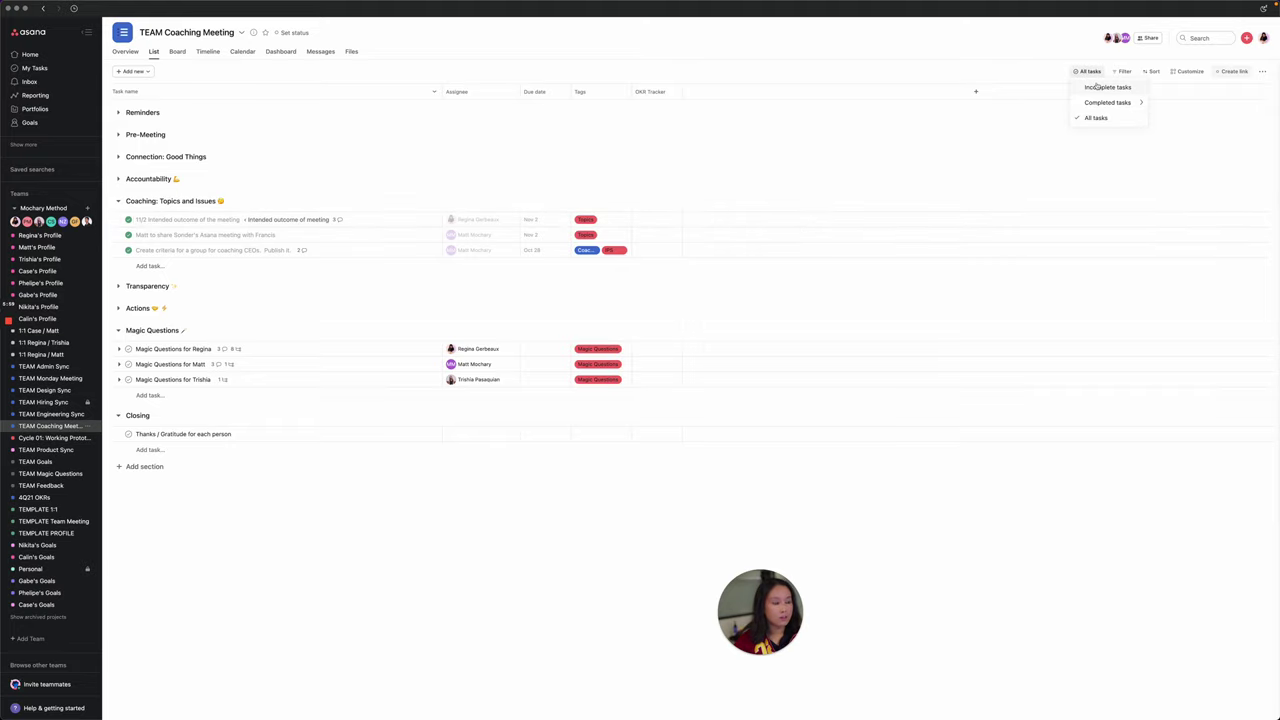
{"action": "left_click", "coordinate": [1097, 87]}
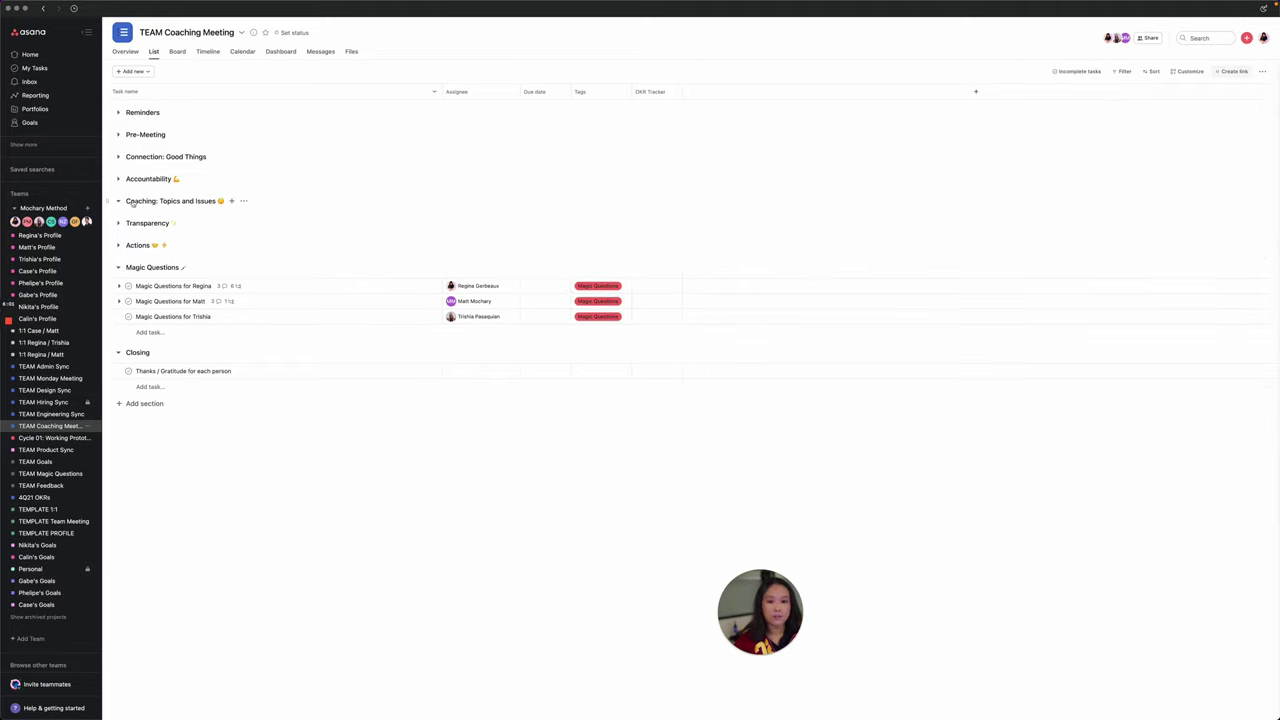
Add an Issue Proposed Solution template task under Coaching, renamed 'Sample for Loom video'.
{"action": "left_click", "coordinate": [231, 202]}
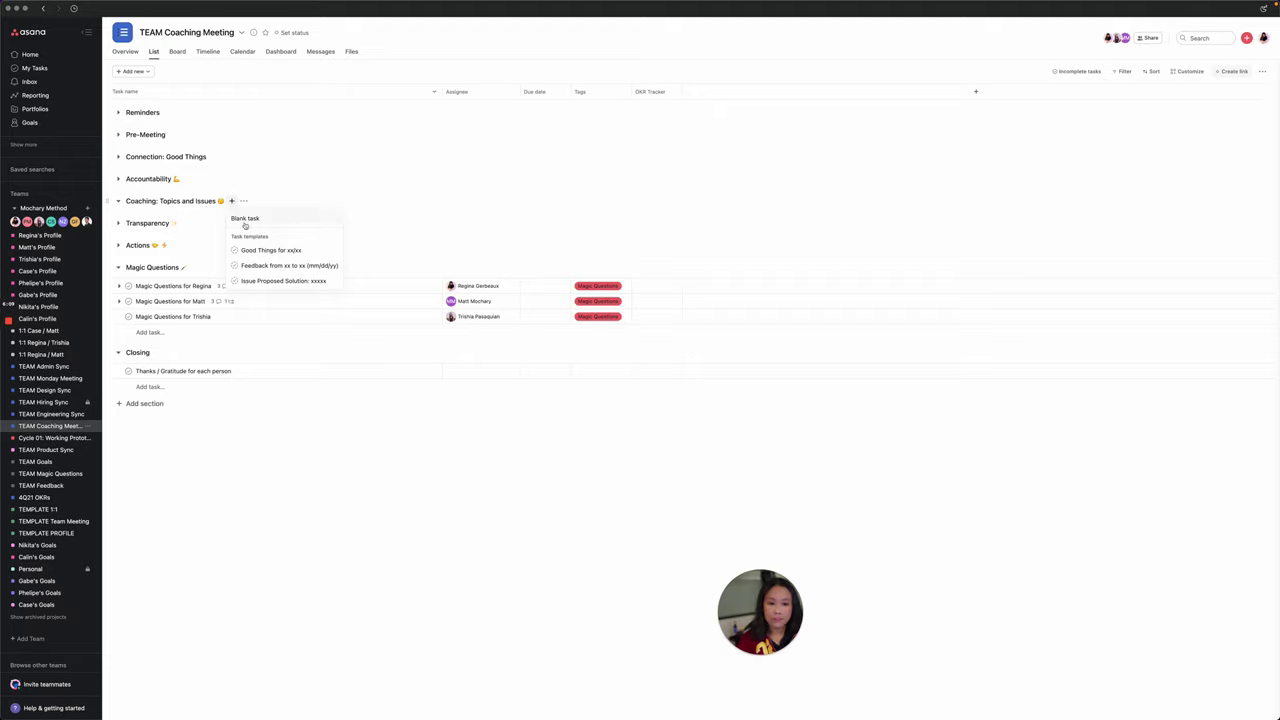
{"action": "left_click", "coordinate": [1188, 71]}
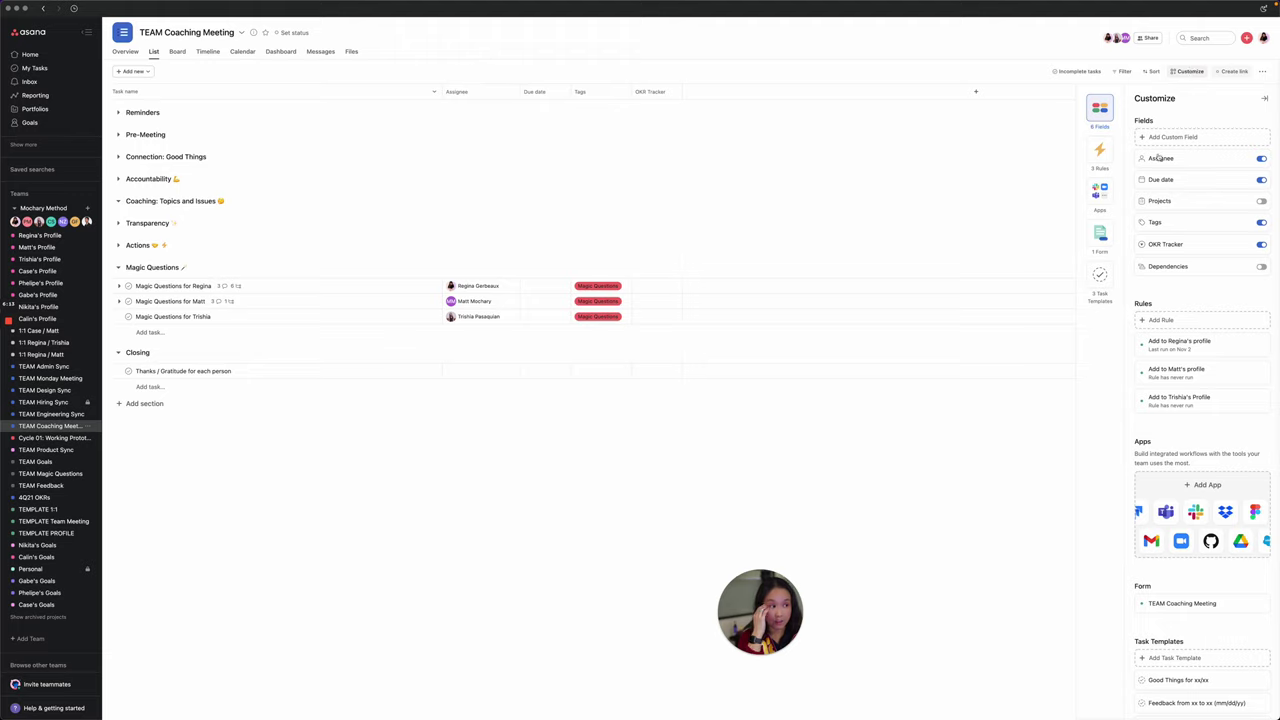
{"action": "left_click", "coordinate": [1092, 286]}
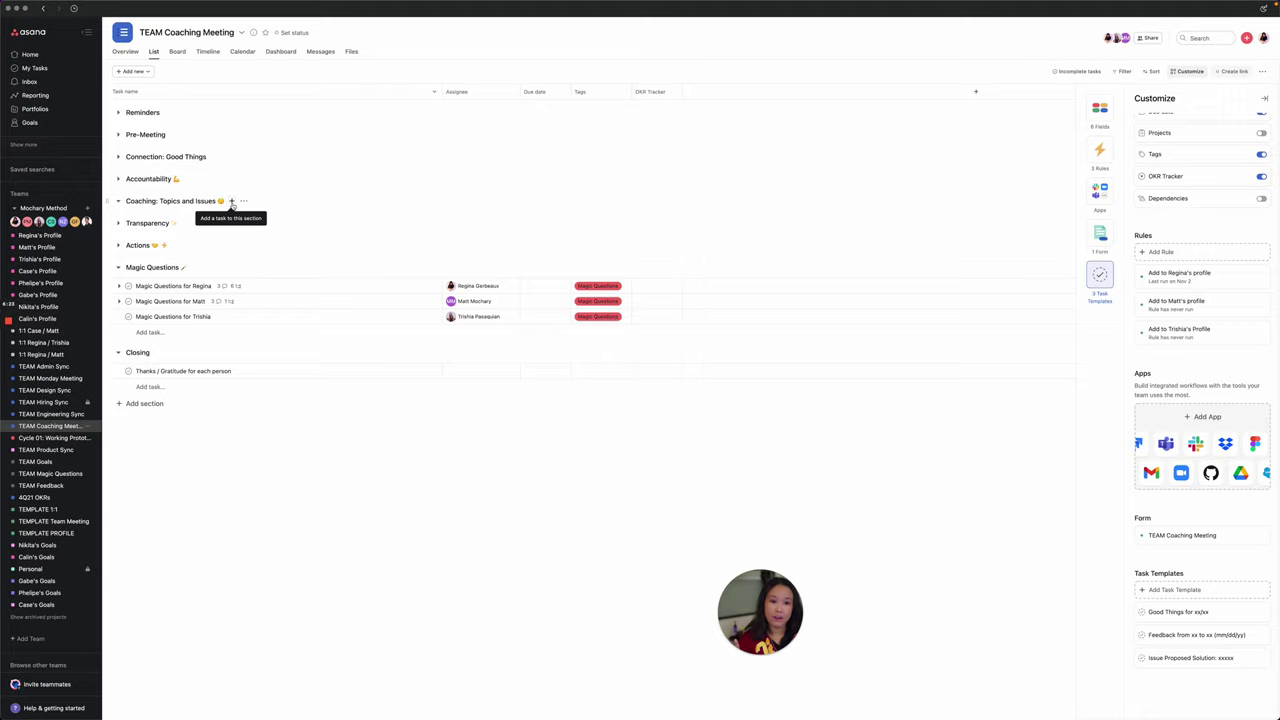
{"action": "left_click", "coordinate": [232, 203]}
{"action": "left_click", "coordinate": [264, 287]}
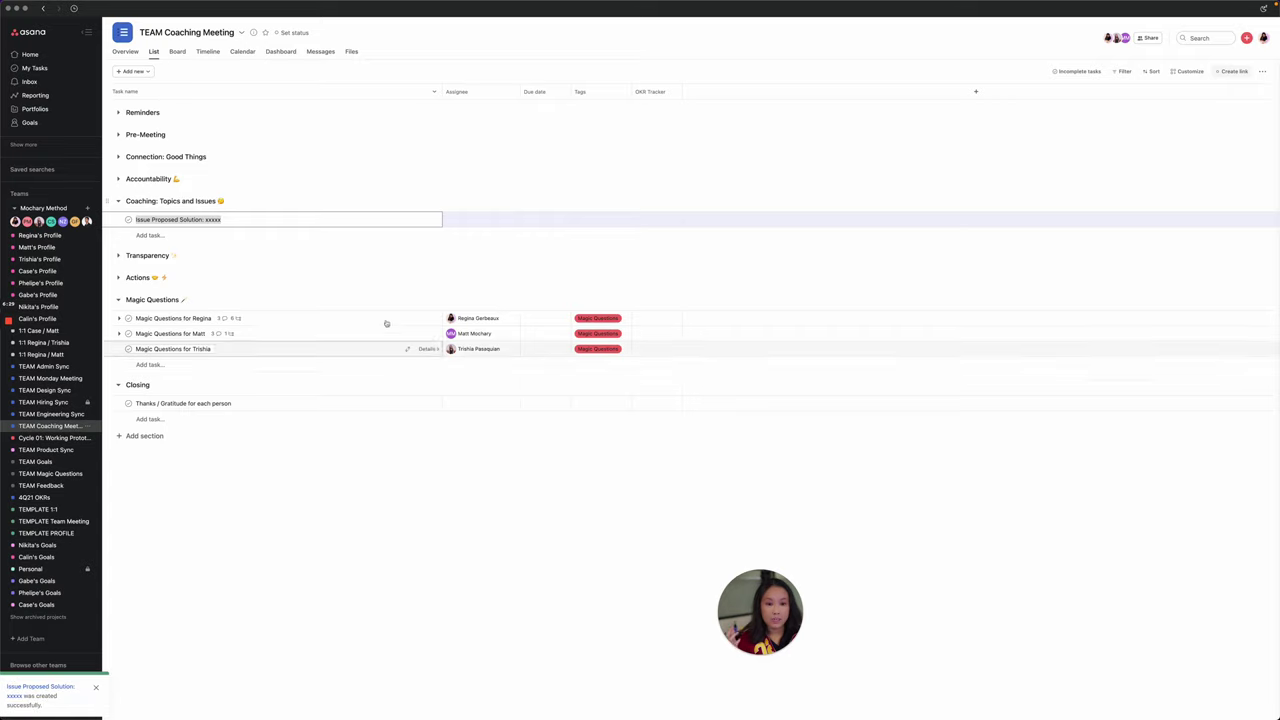
{"action": "left_click", "coordinate": [213, 219]}
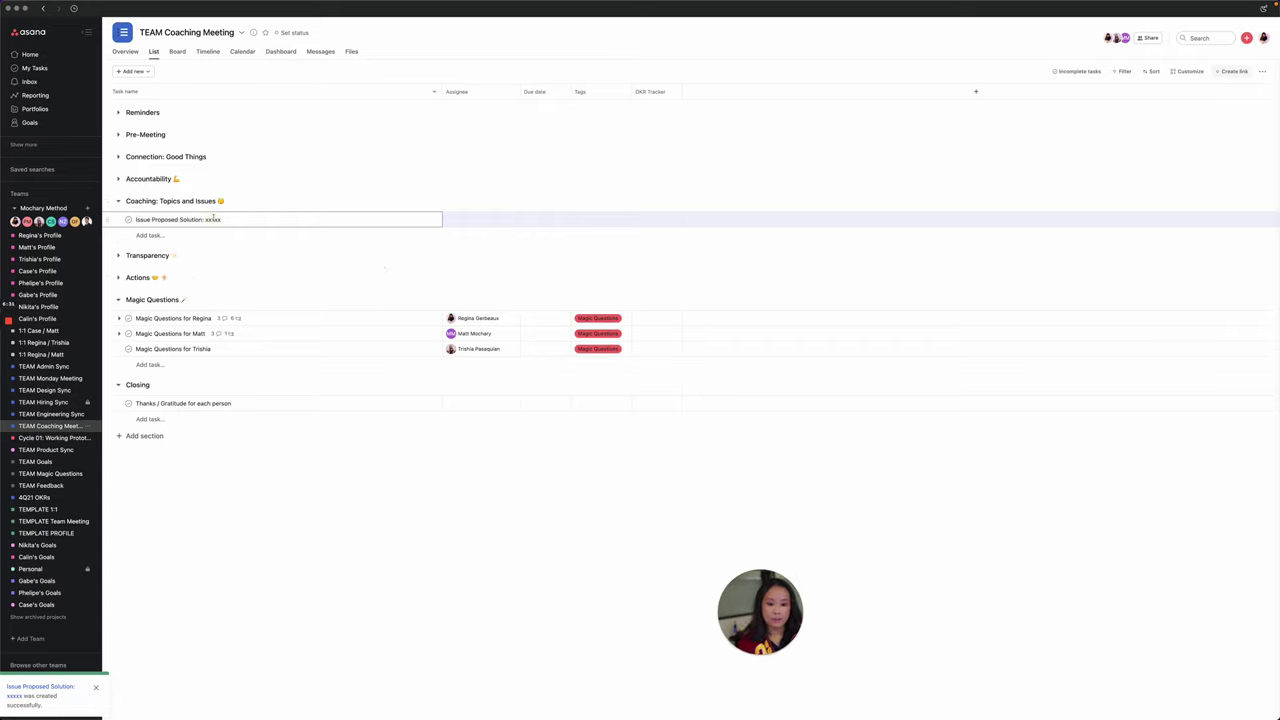
{"action": "double_click", "coordinate": [213, 219]}
{"action": "type", "text": "Sample f"}
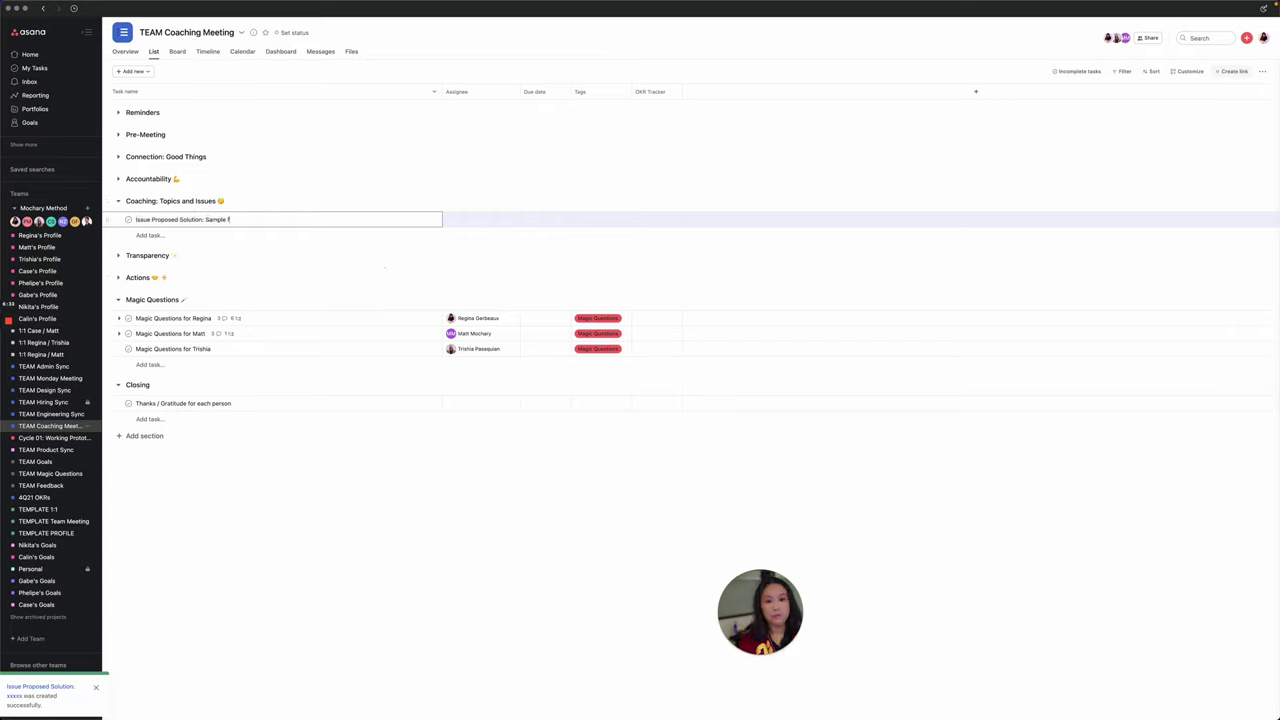
{"action": "type", "text": "or Loom video"}
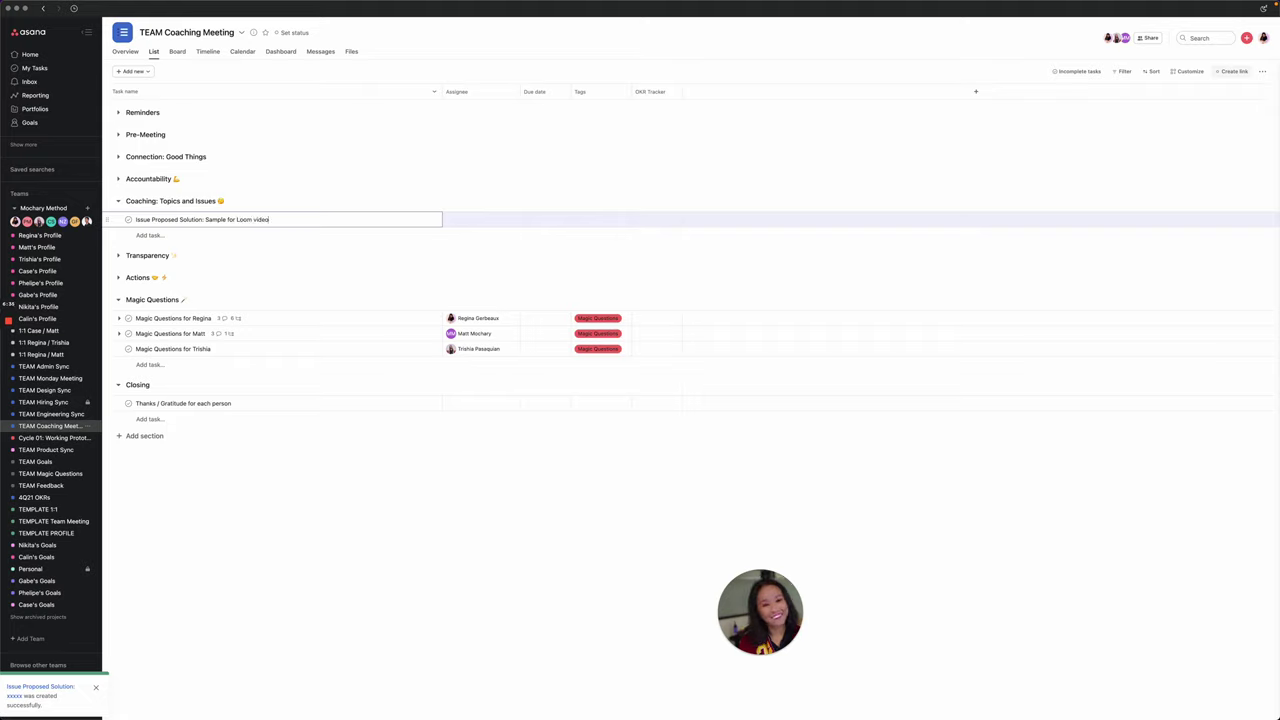
{"action": "left_click", "coordinate": [428, 219]}
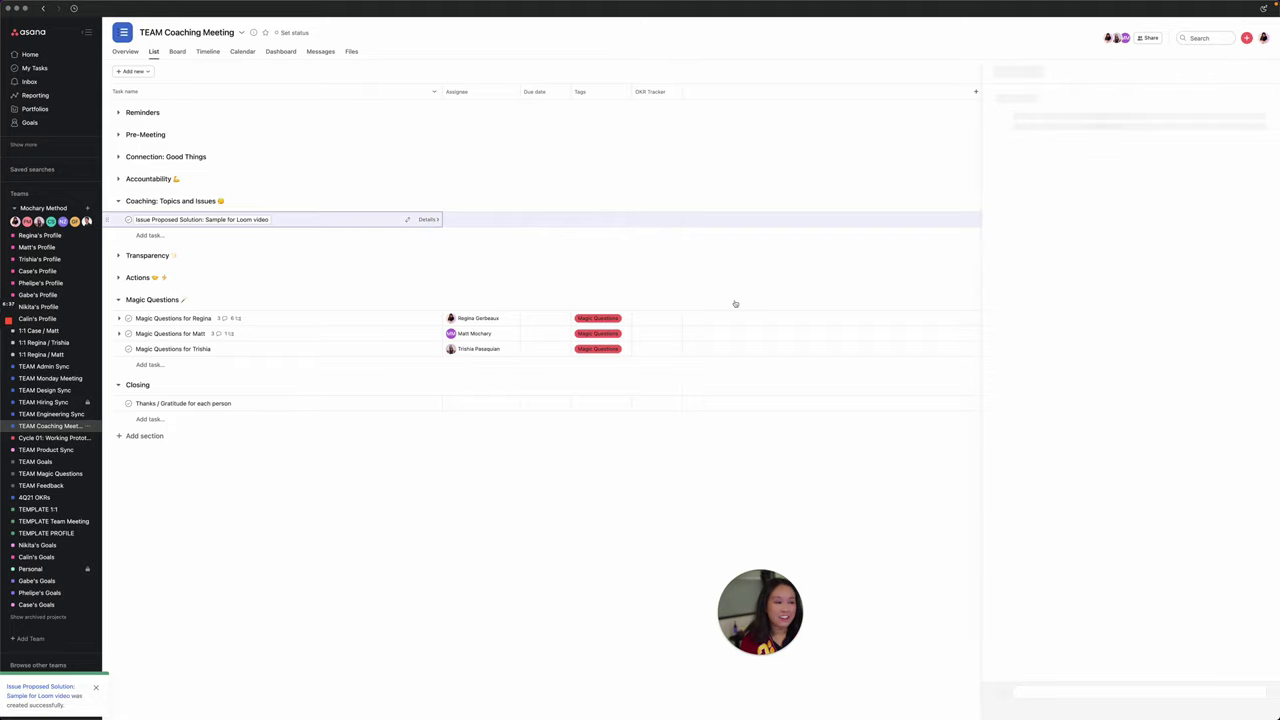
{"action": "left_click", "coordinate": [1033, 221]}
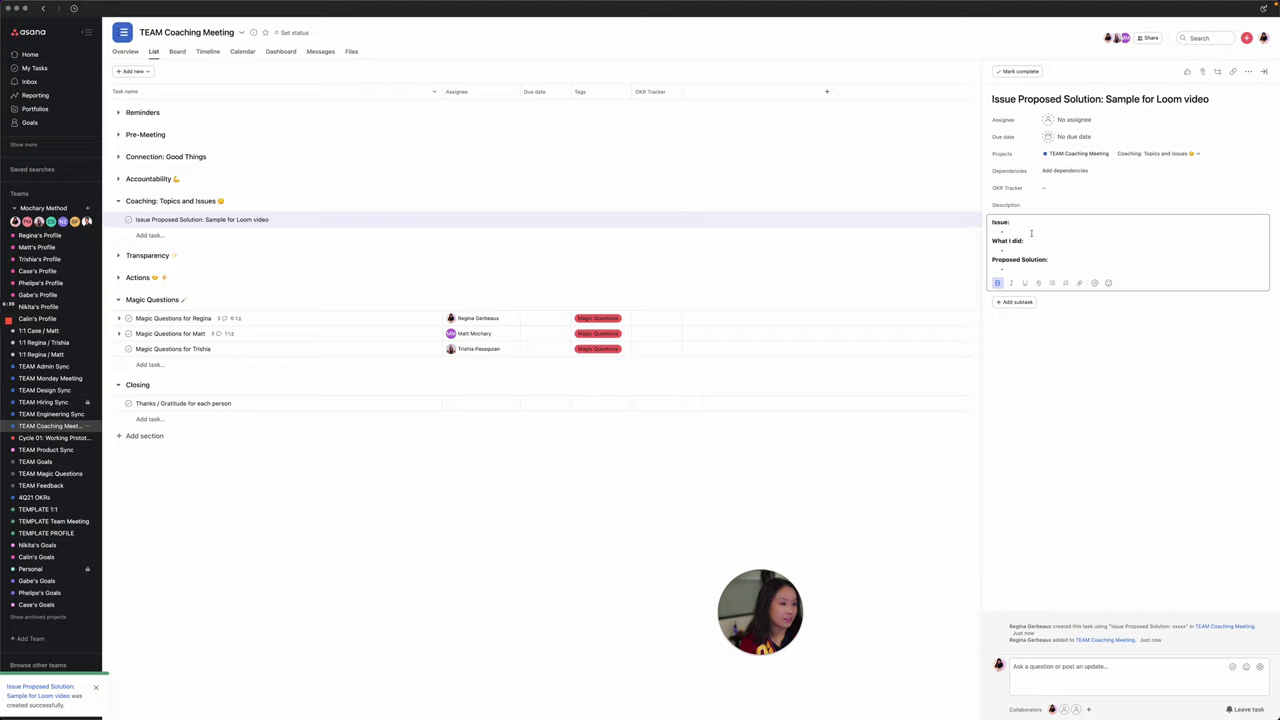
{"action": "left_click", "coordinate": [1025, 270]}
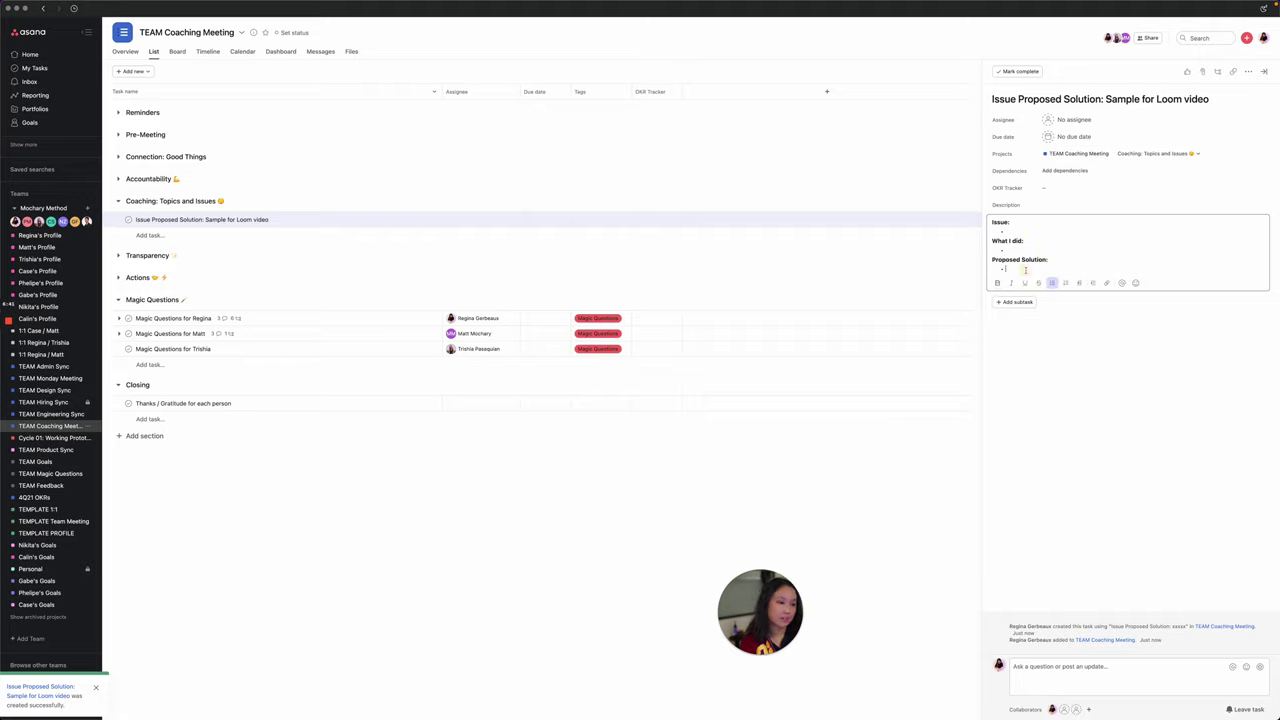
{"action": "left_click", "coordinate": [1130, 514]}
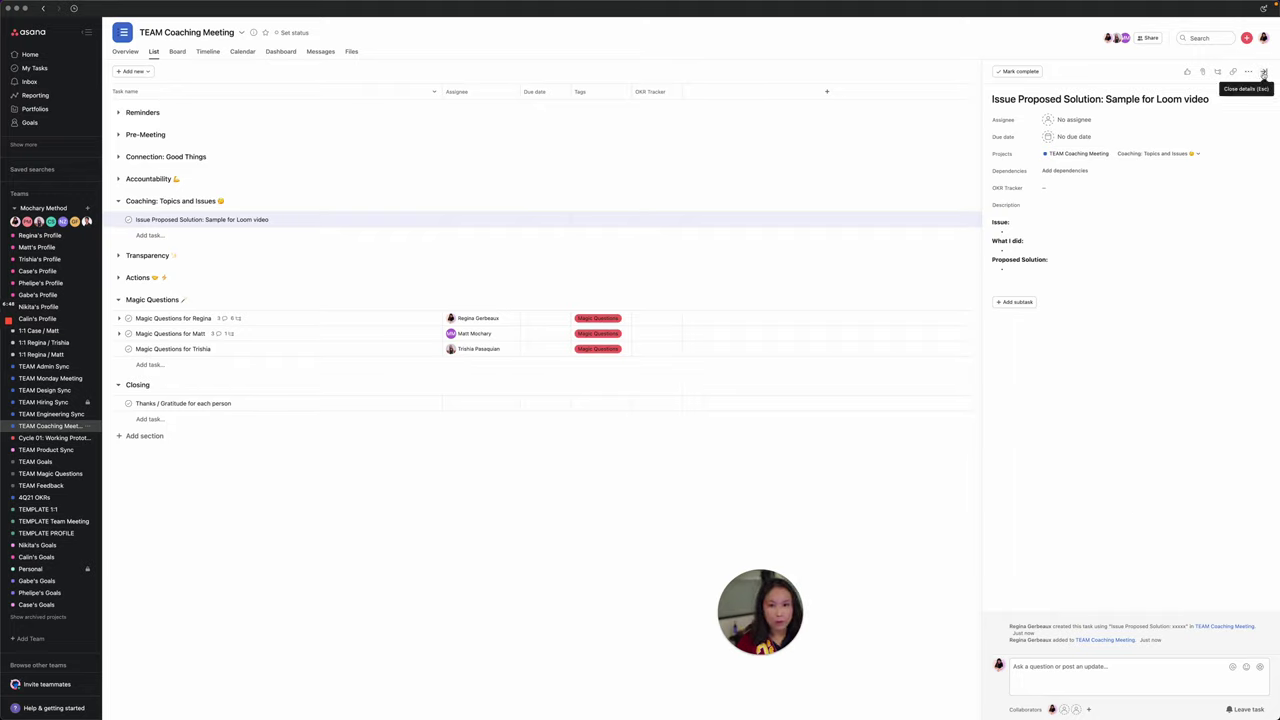
{"action": "left_click", "coordinate": [1263, 74]}
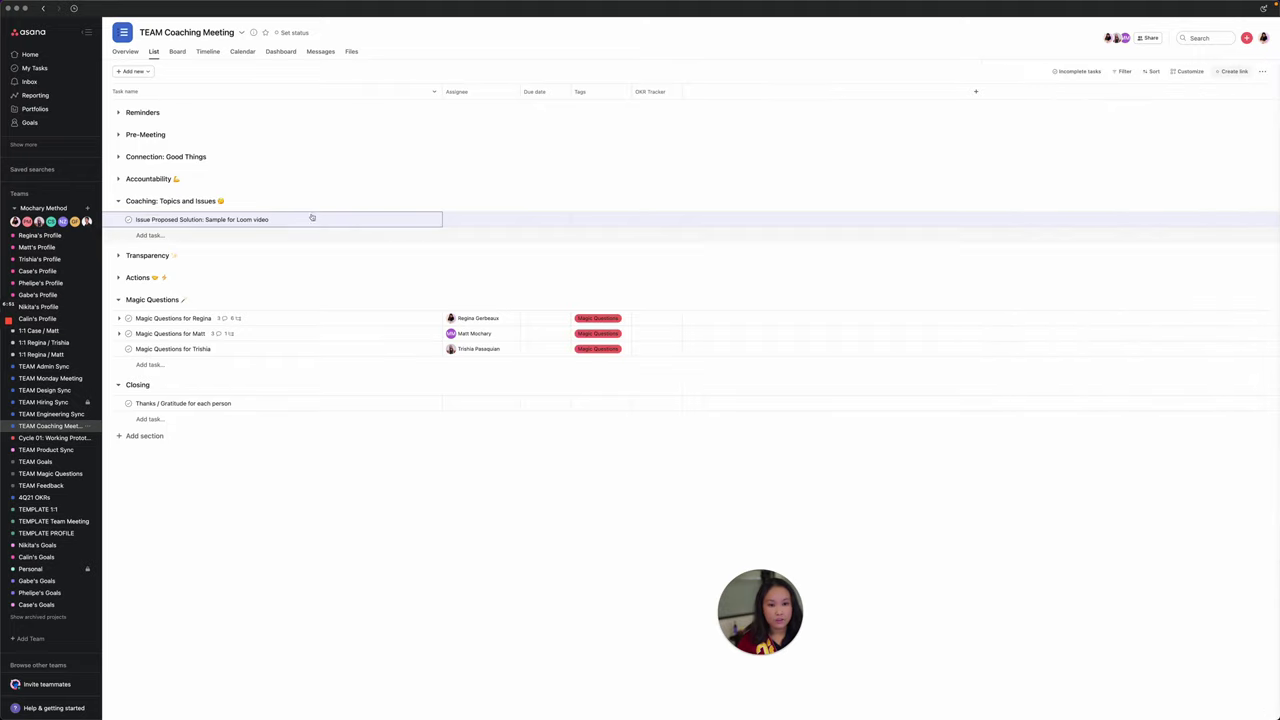
Complete the sample task, expand Transparency, and select Feedback for Team Coaching Meeting.
{"action": "left_click", "coordinate": [128, 219]}
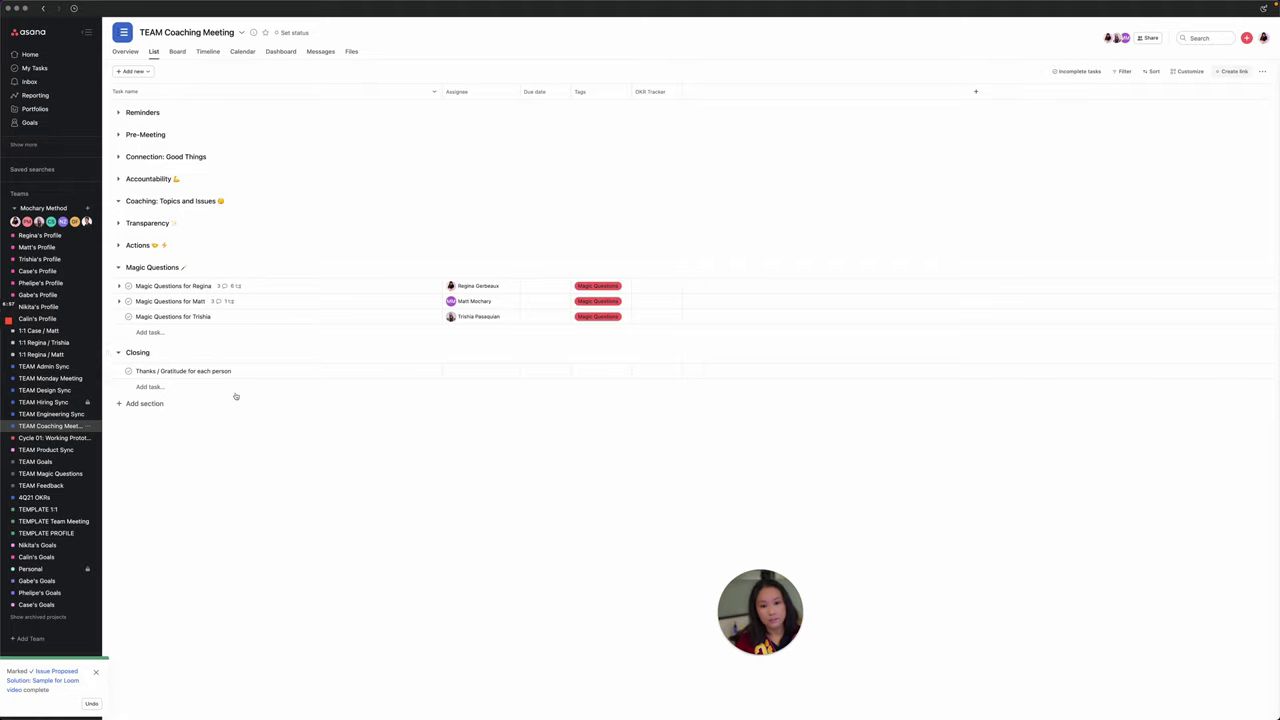
{"action": "left_click", "coordinate": [118, 223]}
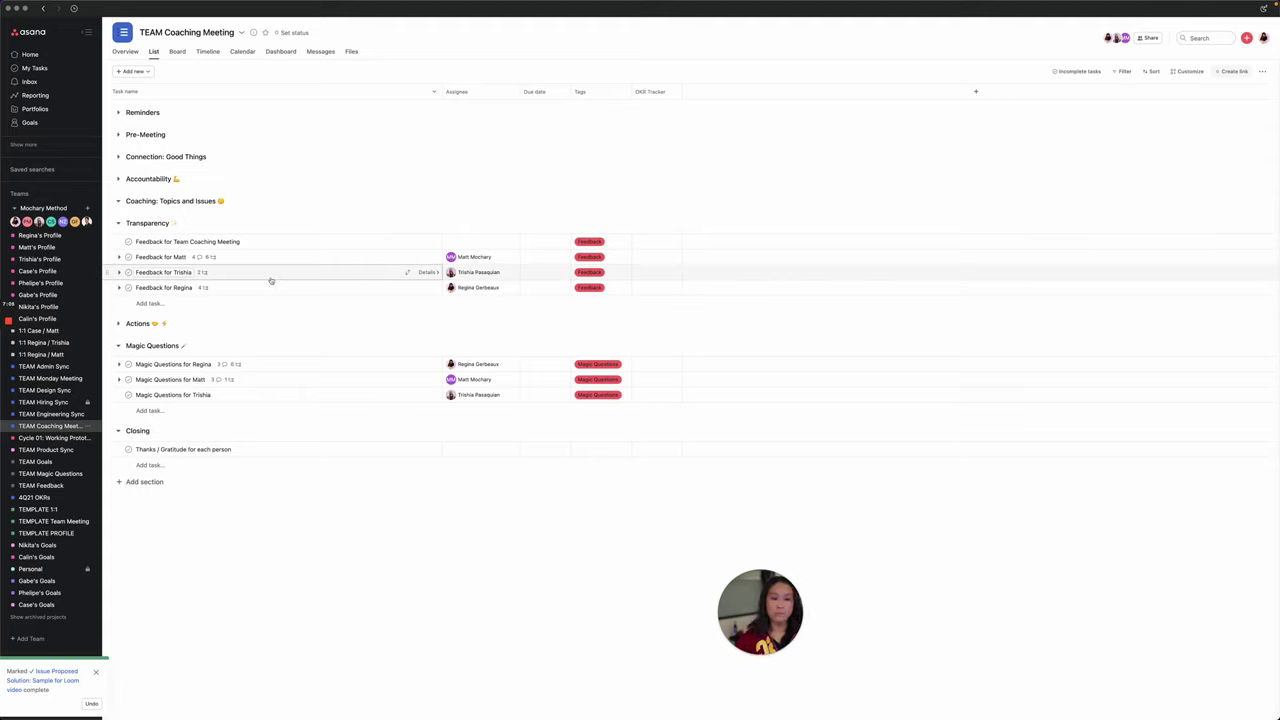
{"action": "left_click", "coordinate": [190, 242]}
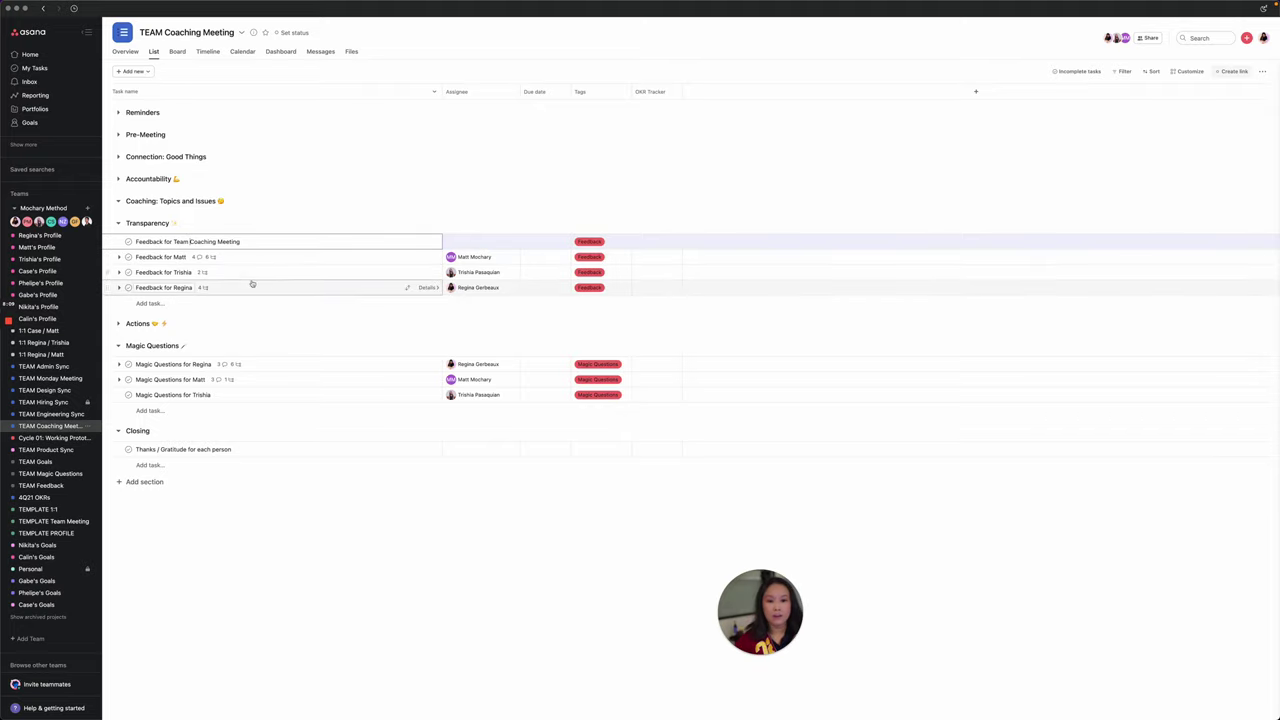
Open the last Feedback task's first subtask, pin its Nov 9 comment to top, then close details.
{"action": "left_click", "coordinate": [426, 287]}
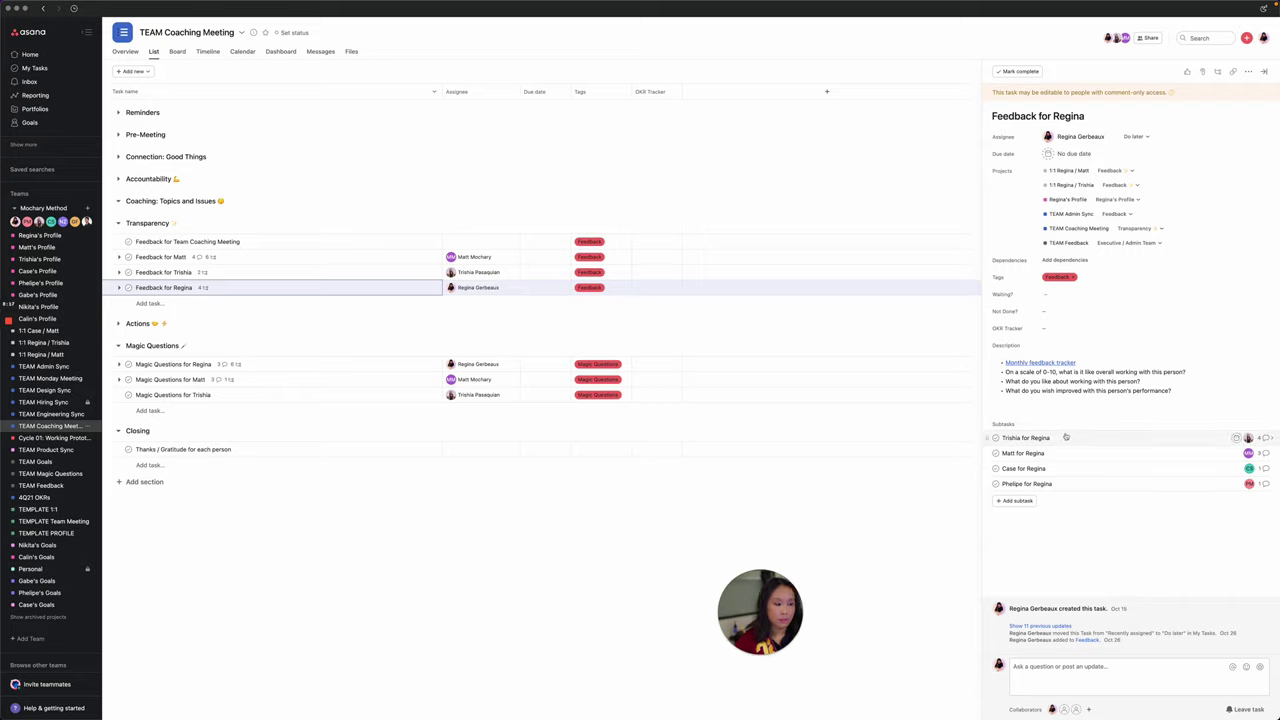
{"action": "left_click", "coordinate": [1268, 443]}
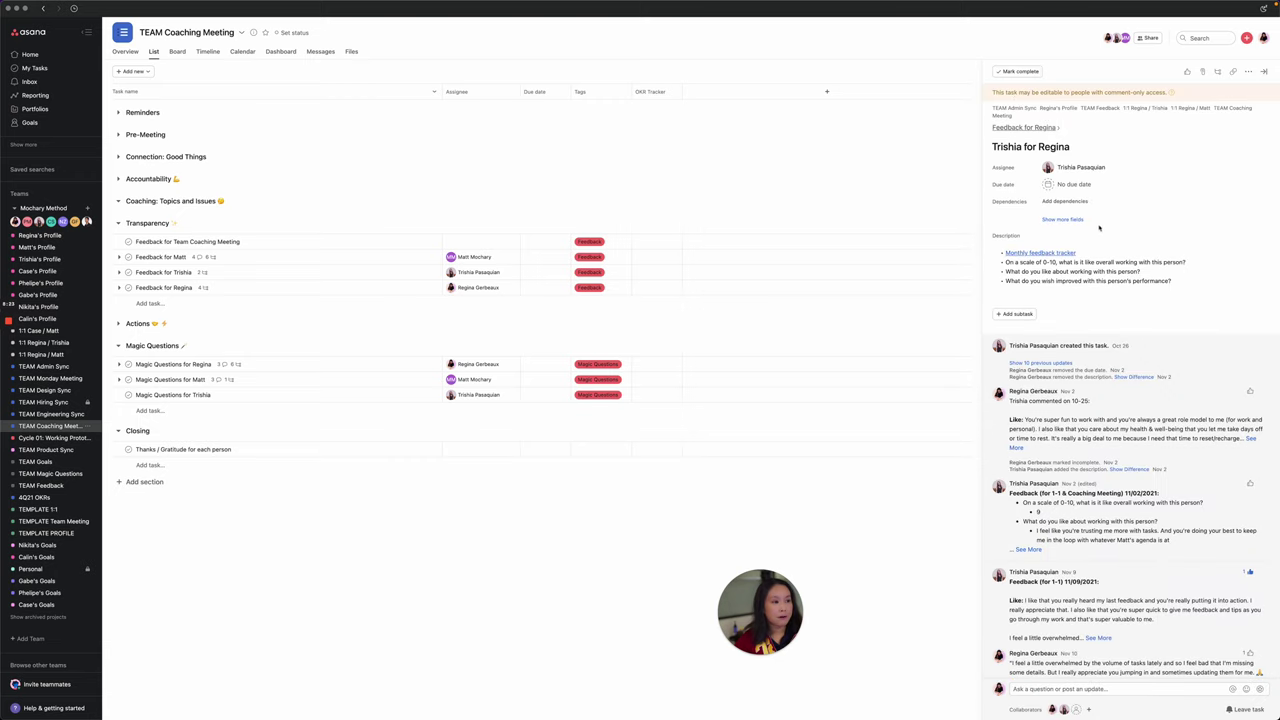
{"action": "scroll", "coordinate": [1152, 293], "scroll_direction": "down", "scroll_amount": 2}
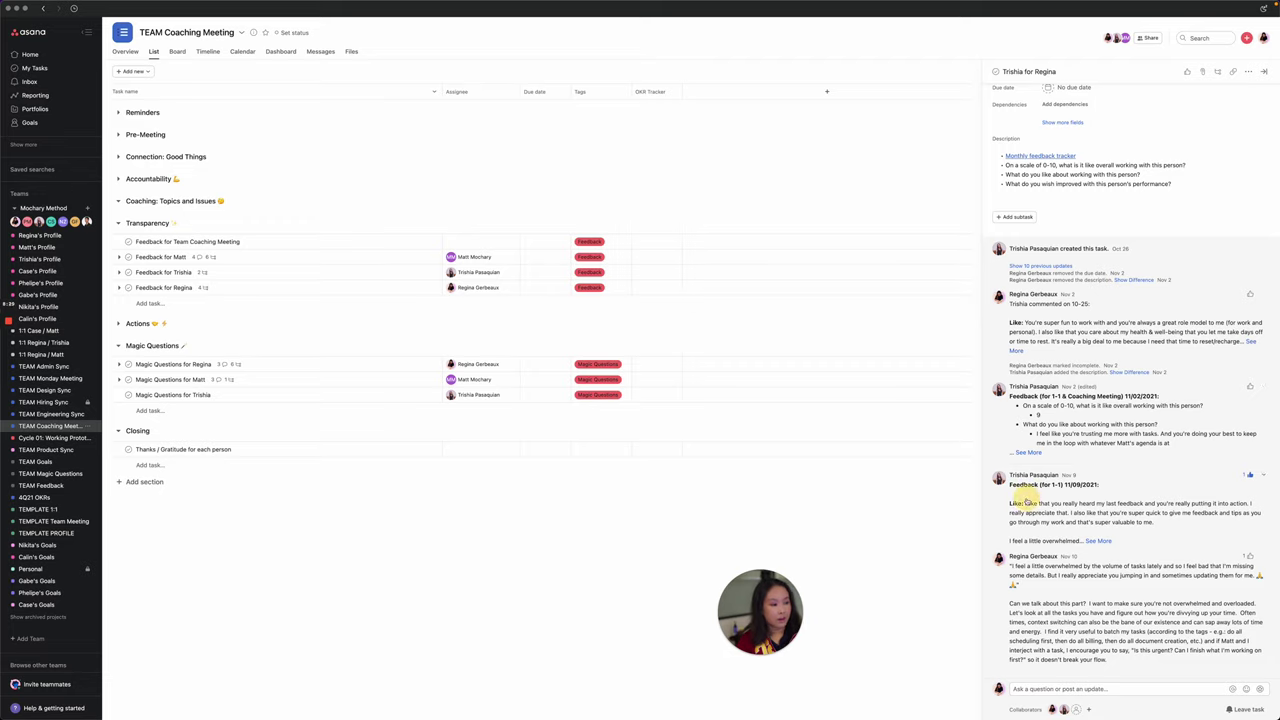
{"action": "left_click", "coordinate": [1027, 503]}
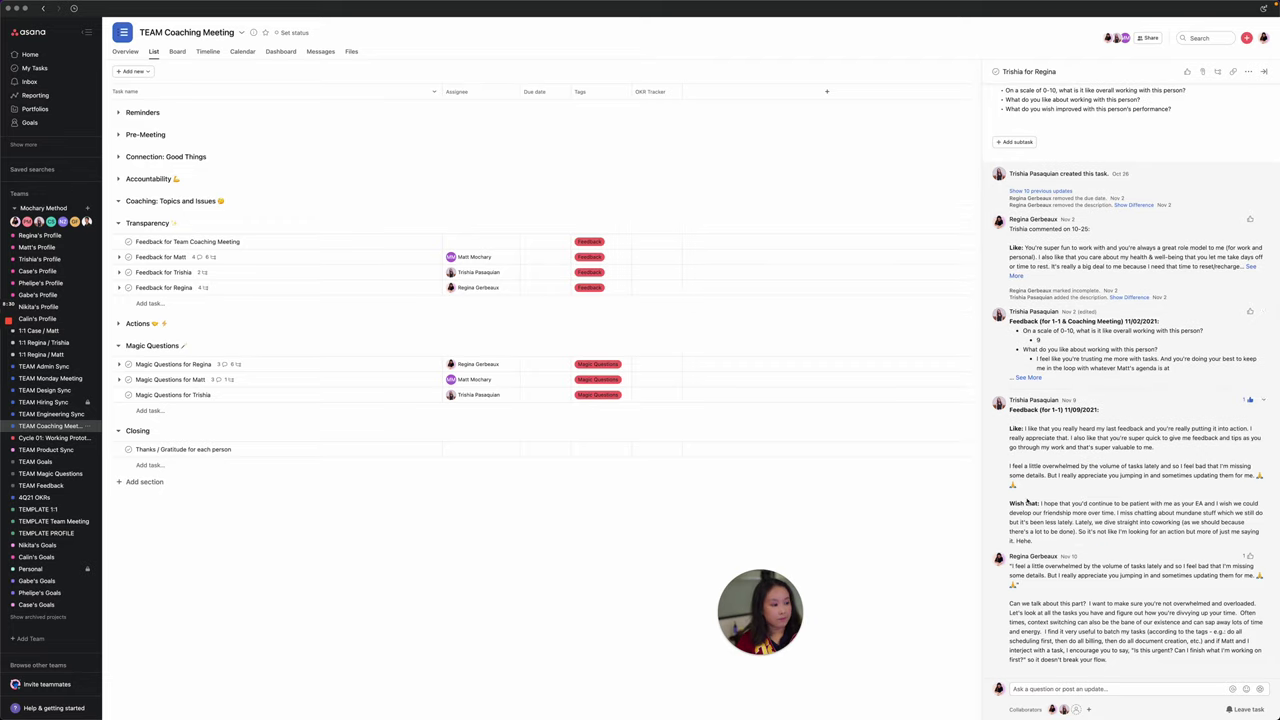
{"action": "left_click", "coordinate": [1265, 400]}
{"action": "left_click", "coordinate": [1250, 420]}
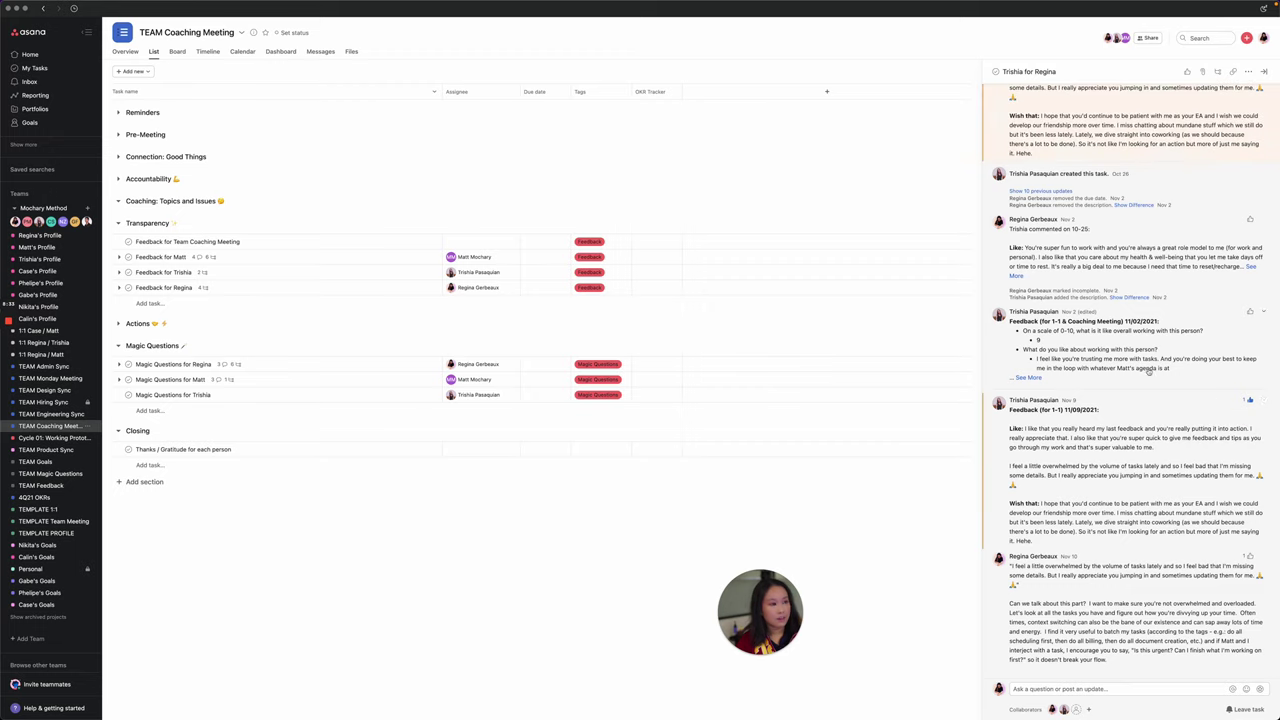
{"action": "scroll", "coordinate": [1160, 390], "scroll_direction": "up", "scroll_amount": 5}
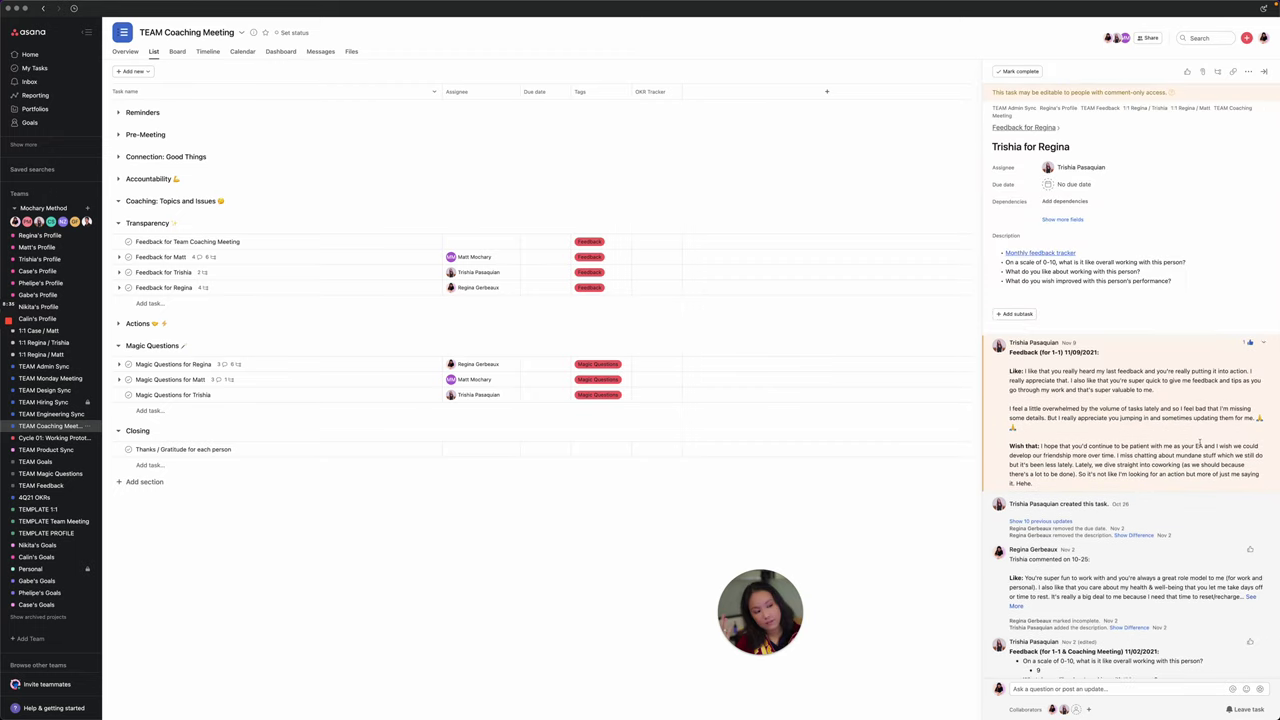
{"action": "left_click", "coordinate": [1264, 75]}
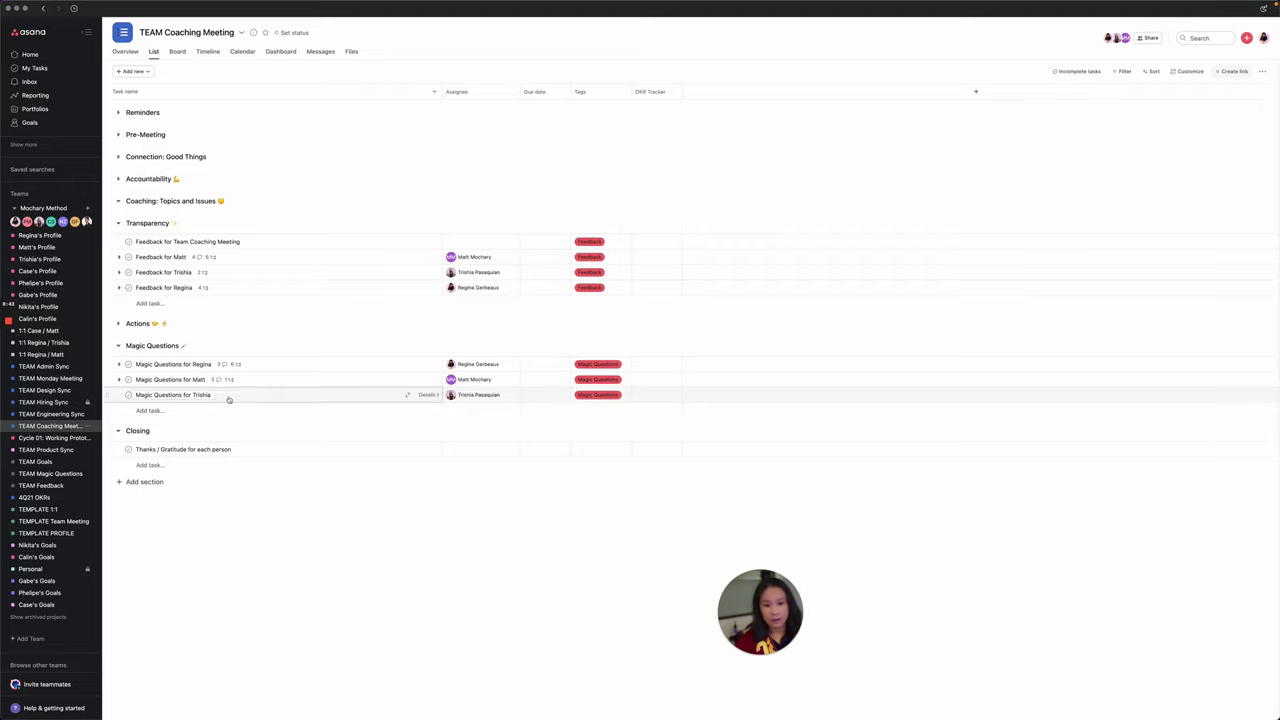
Expand the Actions section and select the task name listed beneath it.
{"action": "left_click", "coordinate": [117, 323]}
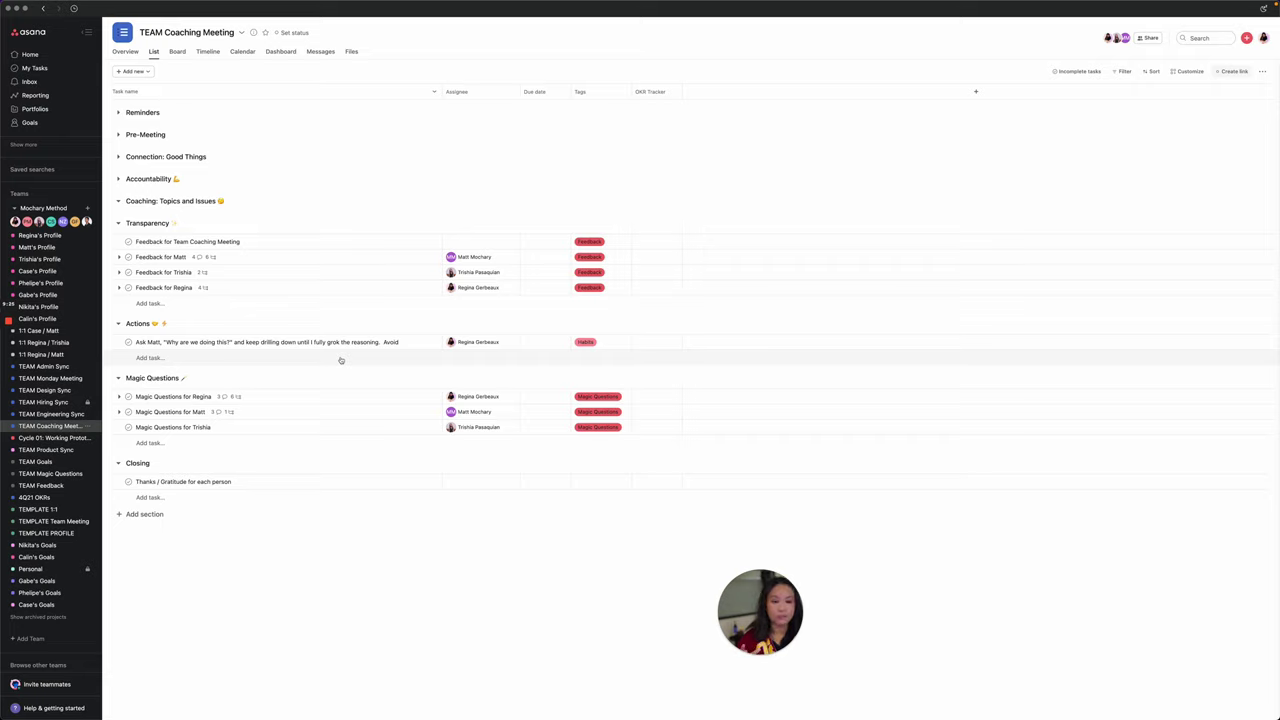
{"action": "left_click", "coordinate": [348, 342]}
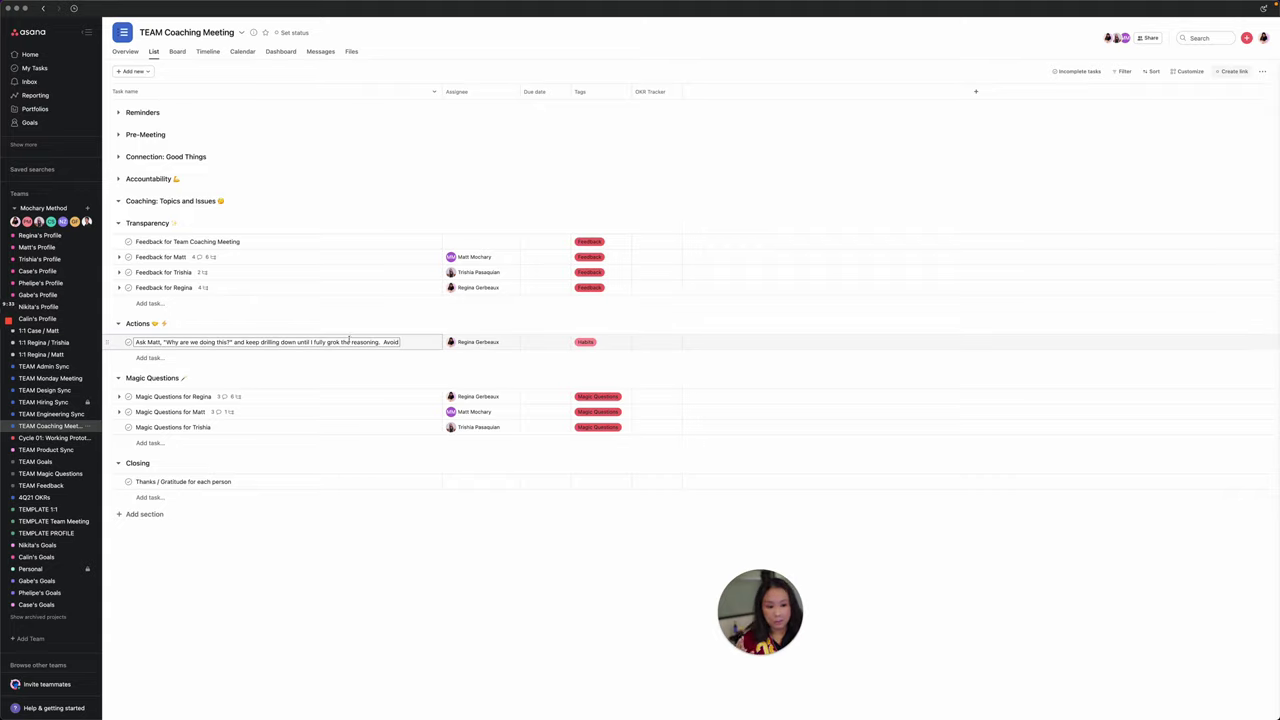
Switch the list filter from Incomplete to All tasks and open the Issue Proposed Solution task's details.
{"action": "left_click", "coordinate": [1079, 71]}
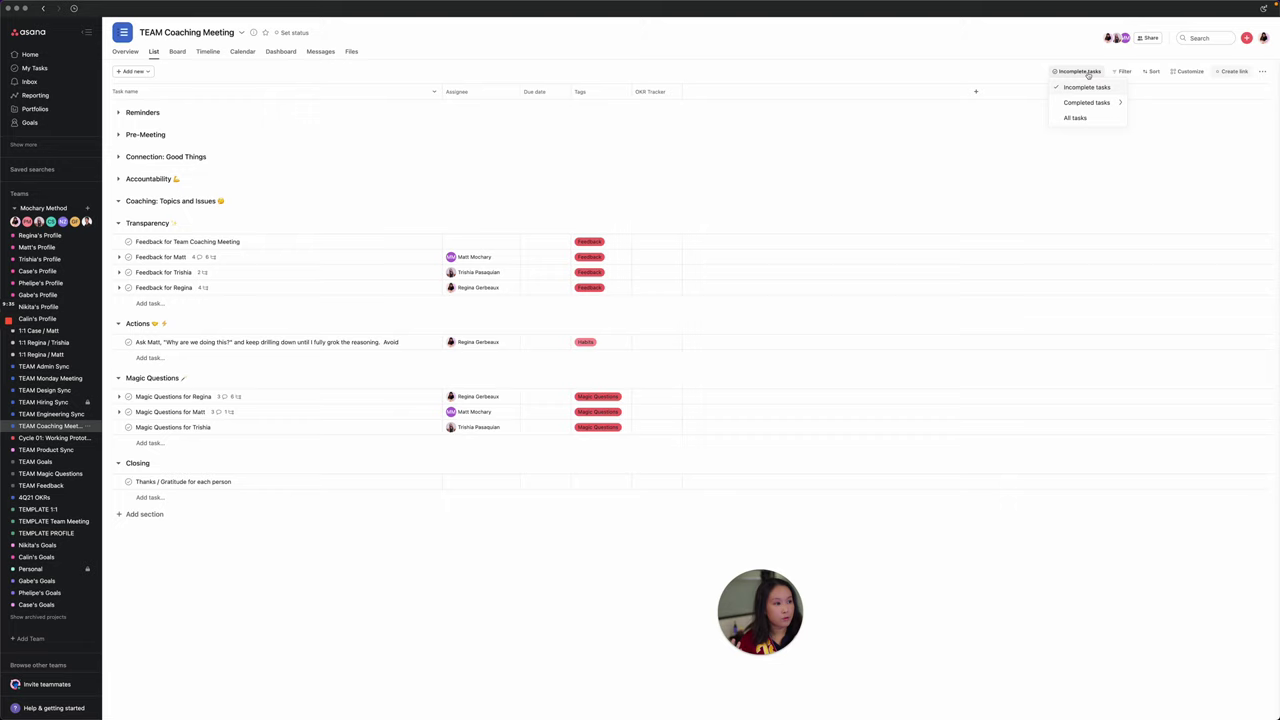
{"action": "left_click", "coordinate": [1089, 119]}
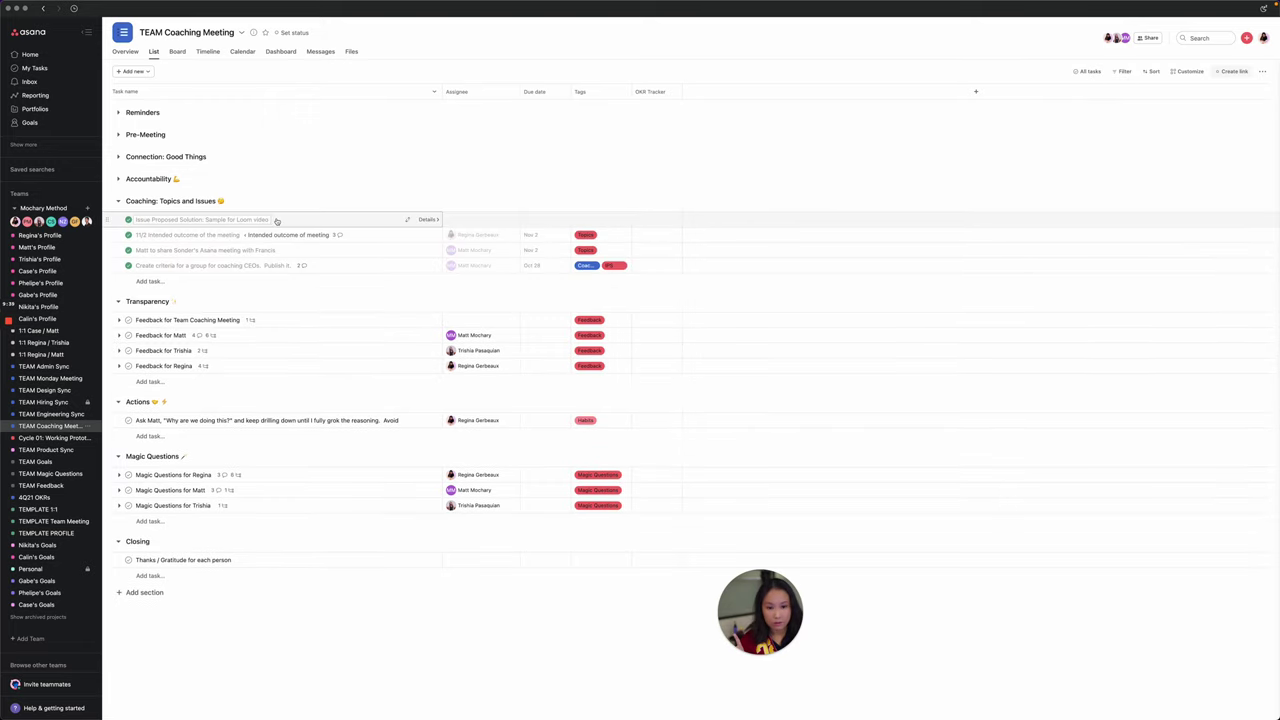
{"action": "left_click", "coordinate": [428, 219]}
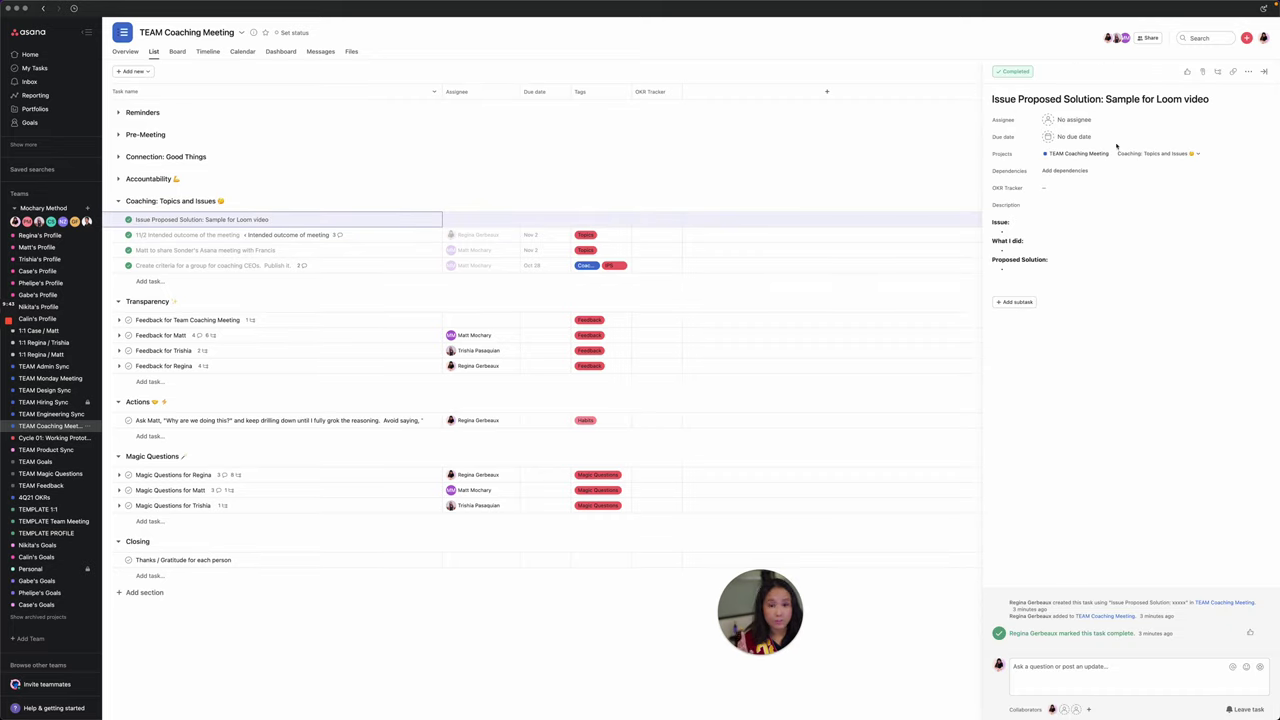
Assign the Sample for Loom video task to a teammate and begin a comment on it.
{"action": "left_click", "coordinate": [1077, 119]}
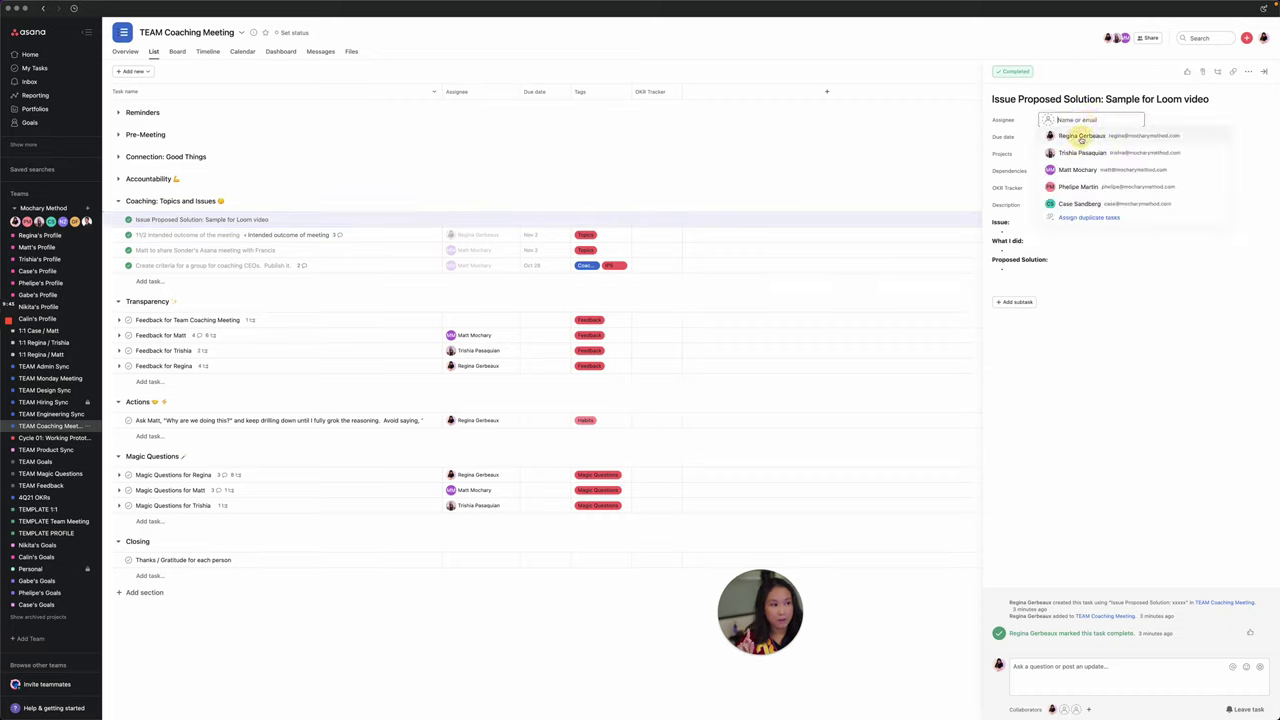
{"action": "left_click", "coordinate": [1081, 137]}
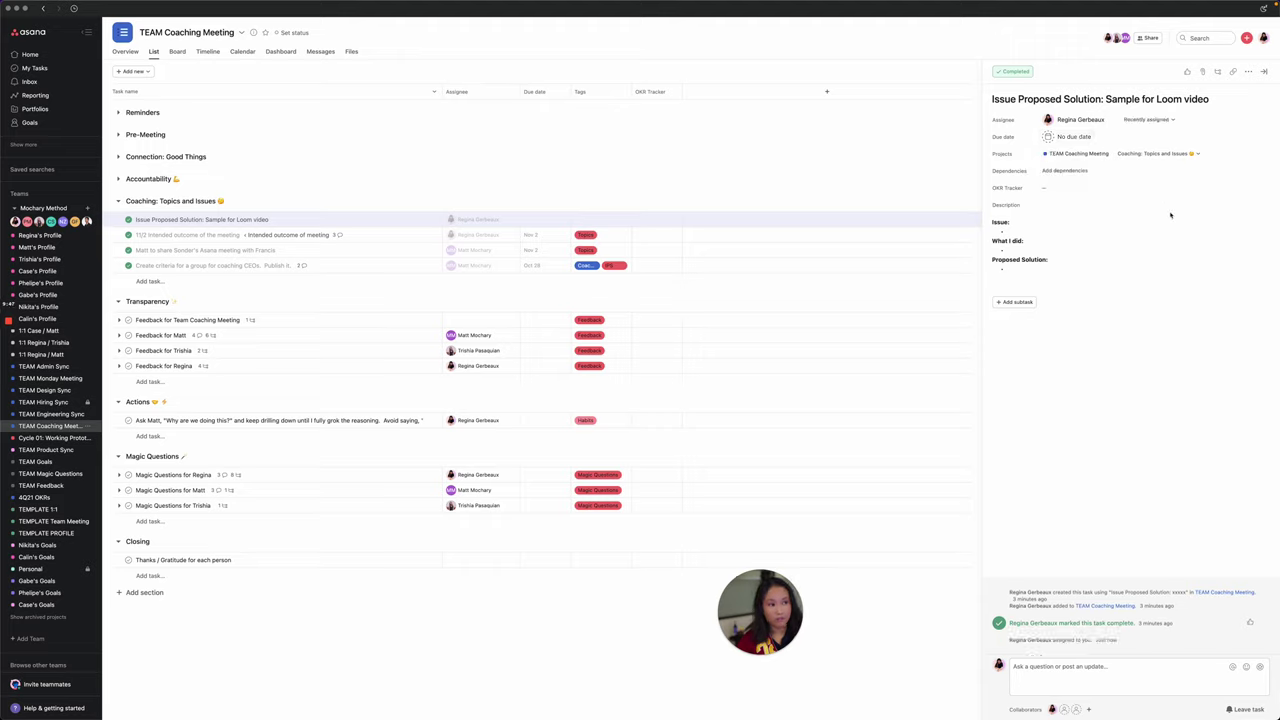
{"action": "left_click", "coordinate": [1082, 229]}
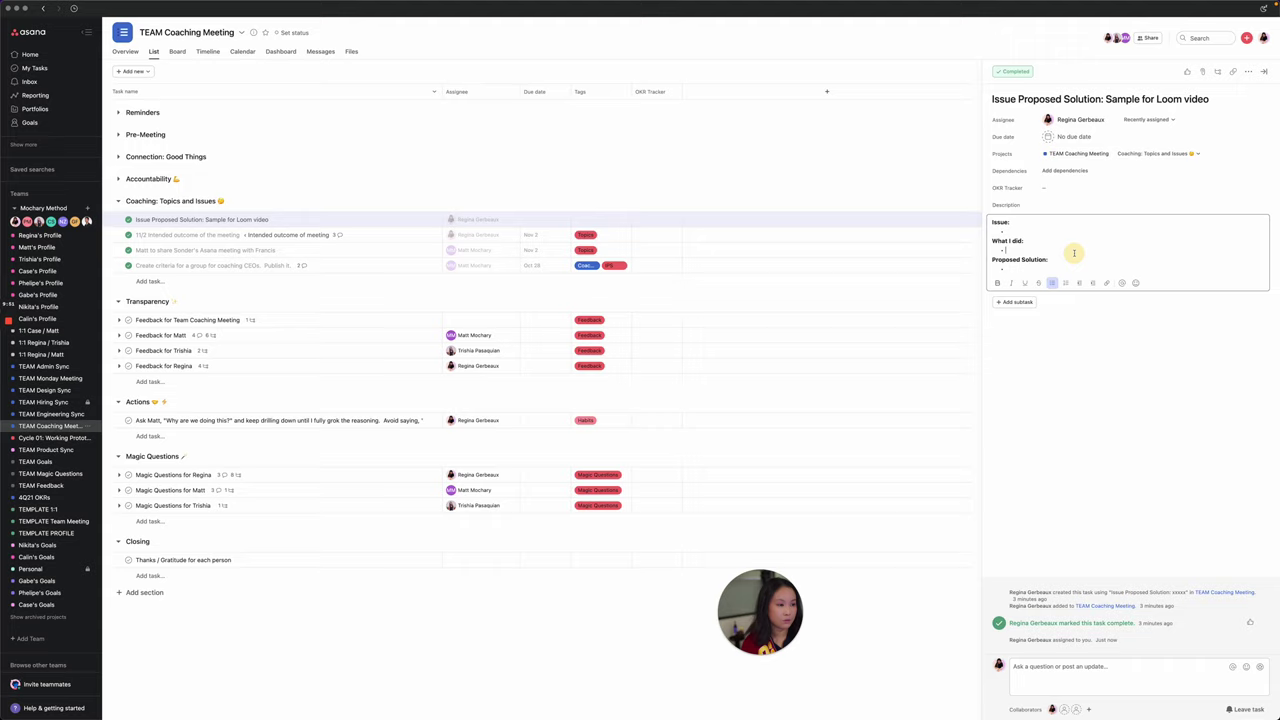
{"action": "left_click", "coordinate": [1131, 482]}
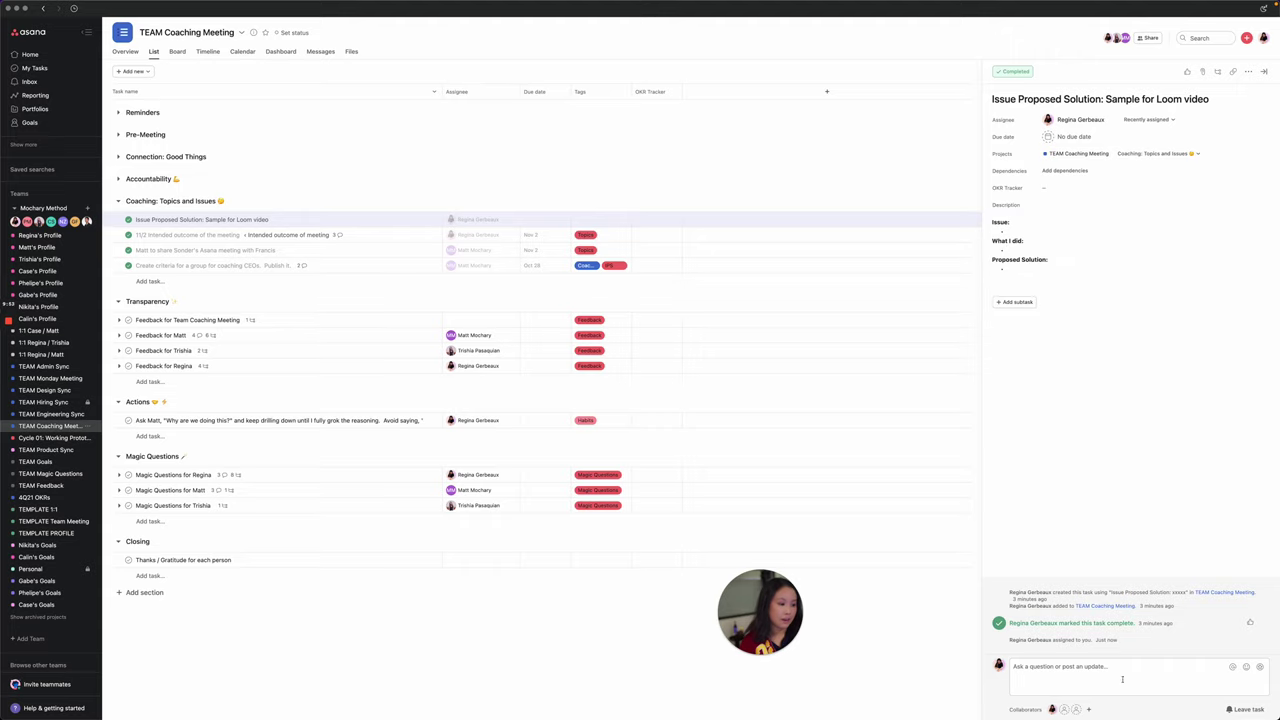
{"action": "left_click", "coordinate": [1122, 679]}
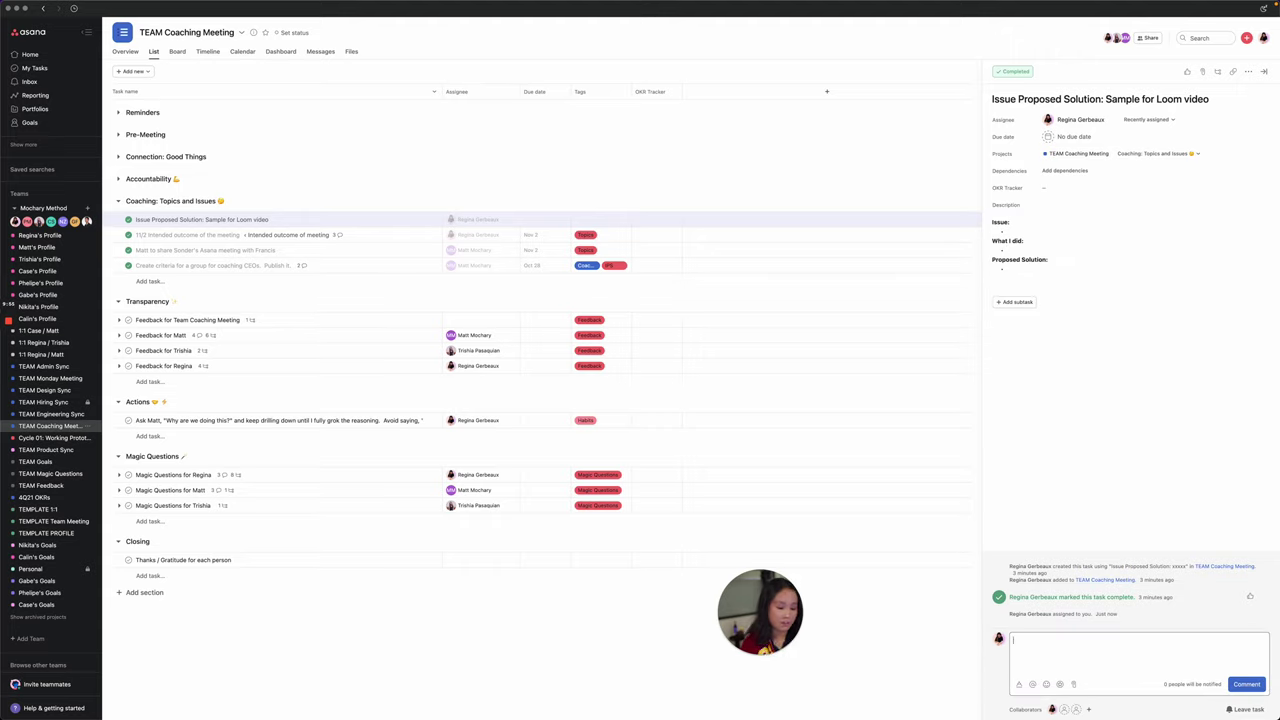
Post two sample comments on the task, each attributed to a different teammate.
{"action": "type", "text": "Trish: sample comment here"}
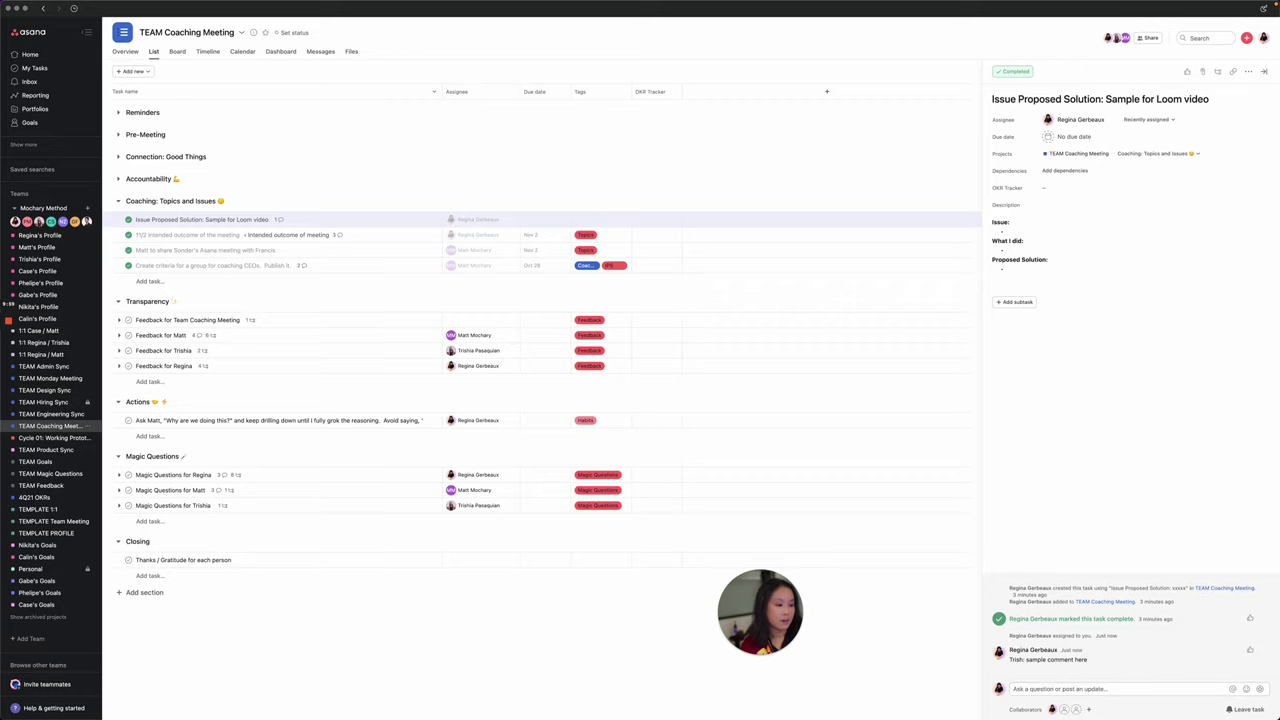
{"action": "left_click", "coordinate": [1115, 688]}
{"action": "type", "text": "Ma"}
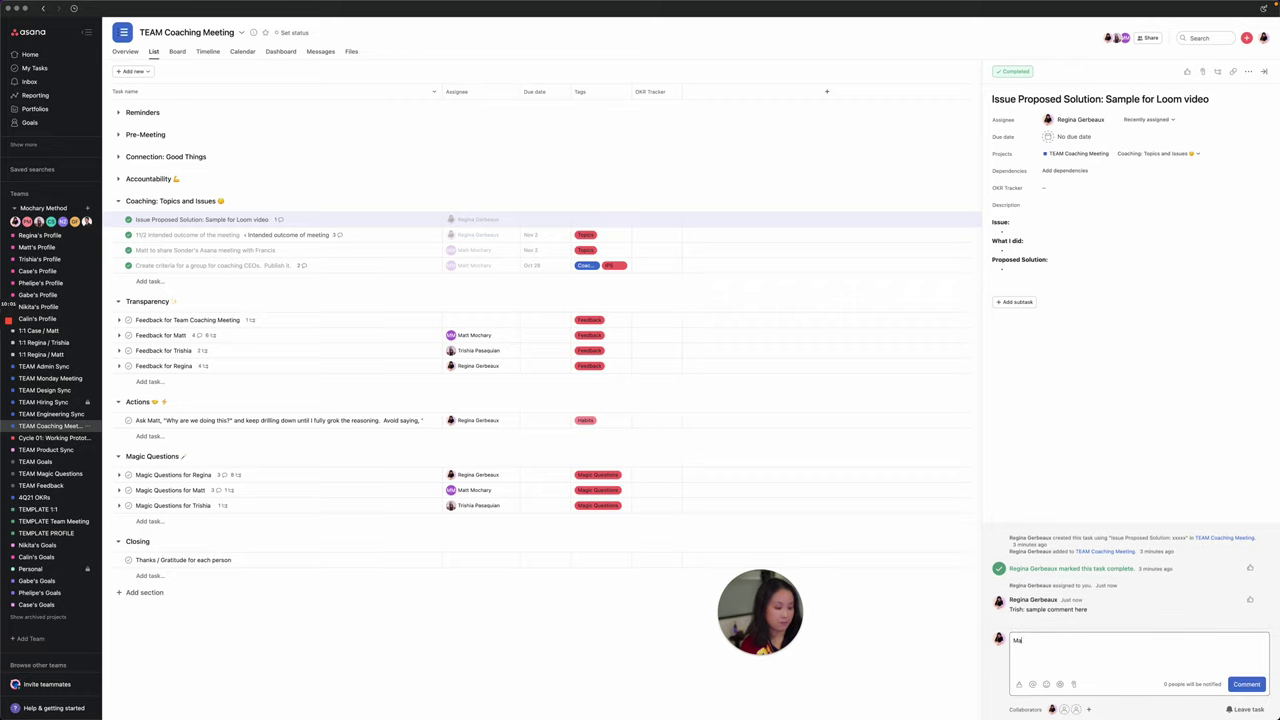
{"action": "type", "text": "tt: sample comment here"}
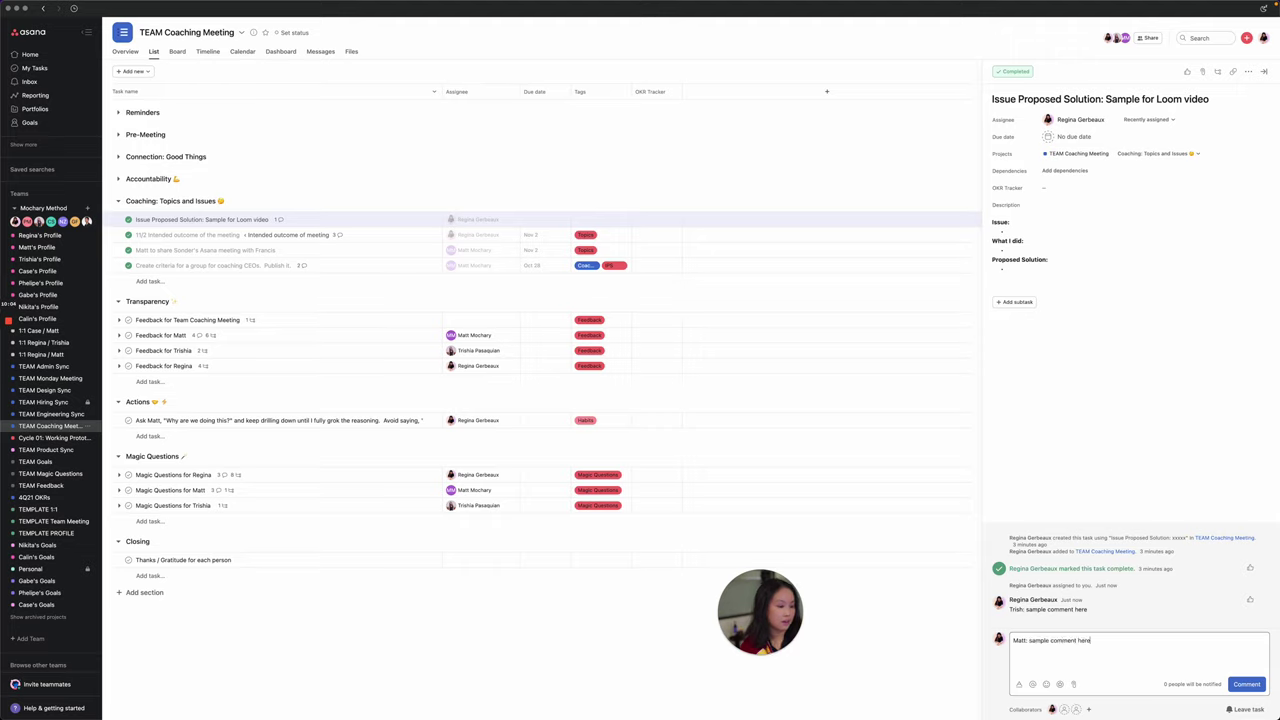
{"action": "key", "text": "super+Return"}
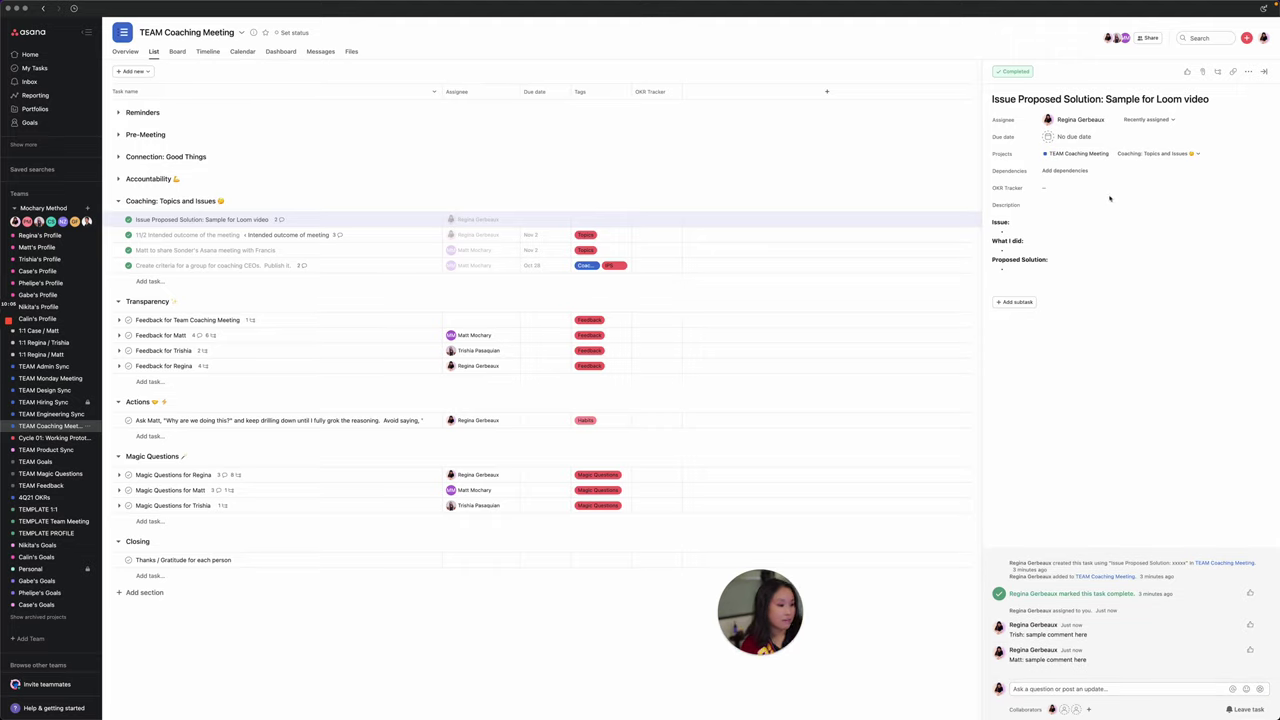
Start a bold FINAL DECISION line at the bottom of the description, then cut it out.
{"action": "left_click", "coordinate": [1070, 265]}
{"action": "key", "text": "Return"}
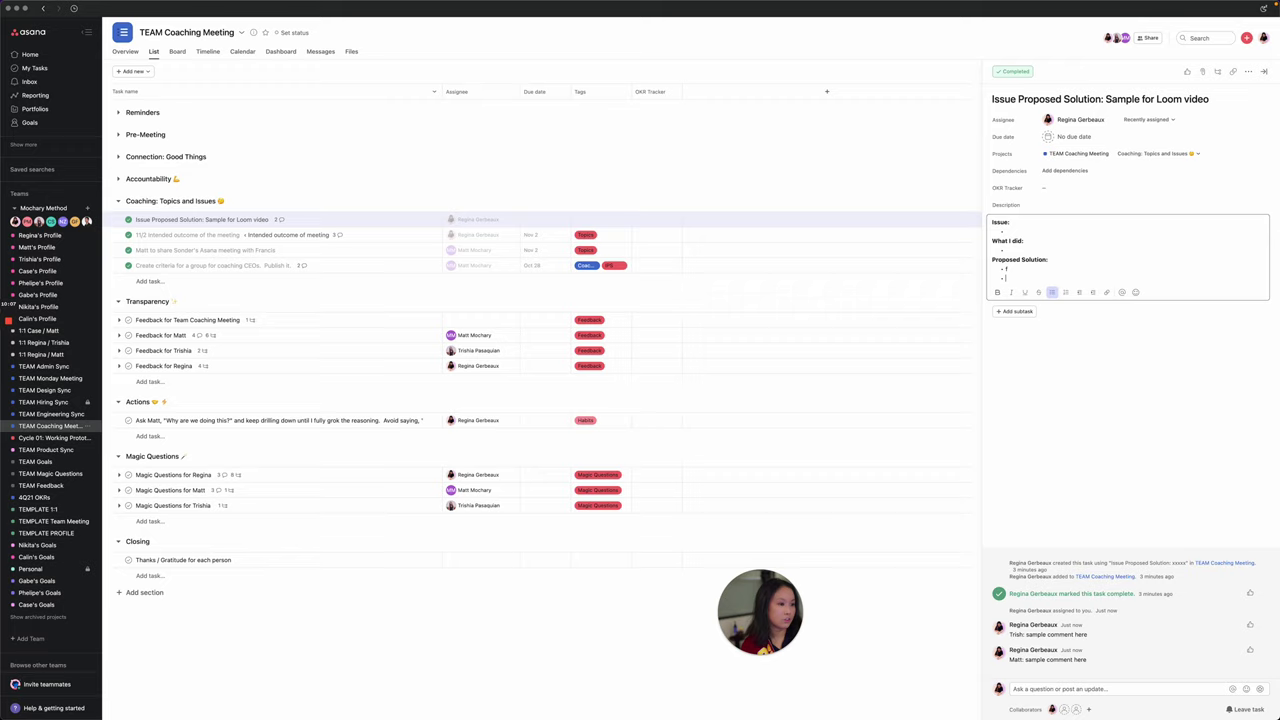
{"action": "key", "text": "Return"}
{"action": "key", "text": "Return"}
{"action": "key", "text": "ctrl+b"}
{"action": "type", "text": "FINAL DECISION:"}
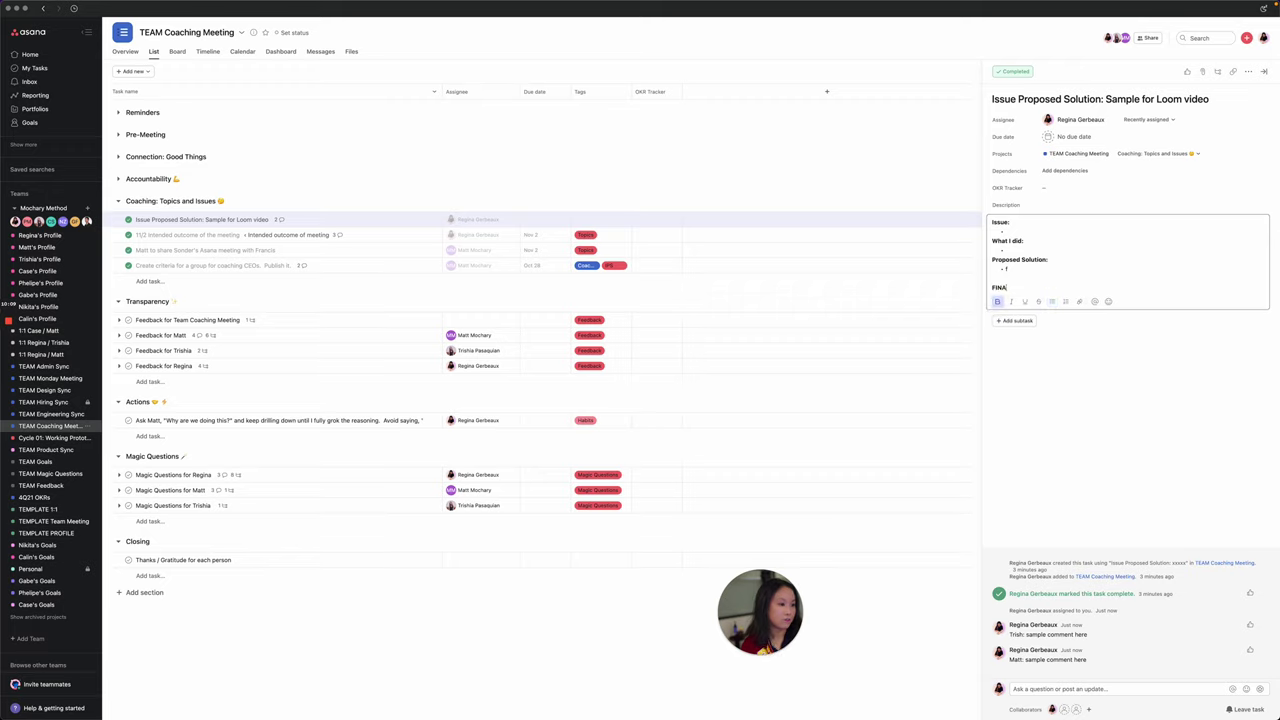
{"action": "left_click", "coordinate": [1020, 268]}
{"action": "key", "text": "BackSpace"}
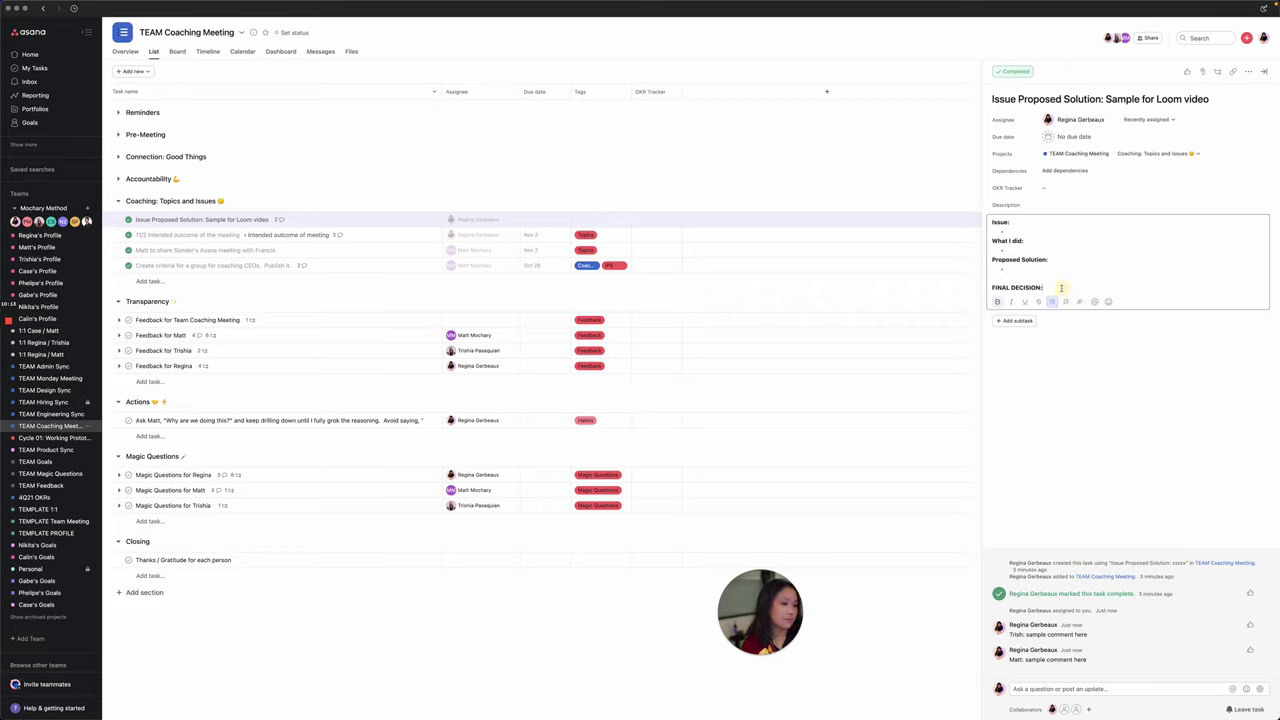
{"action": "left_click_drag", "start_coordinate": [1060, 289], "coordinate": [883, 289]}
{"action": "key", "text": "super+c"}
{"action": "key", "text": "BackSpace"}
{"action": "key", "text": "BackSpace"}
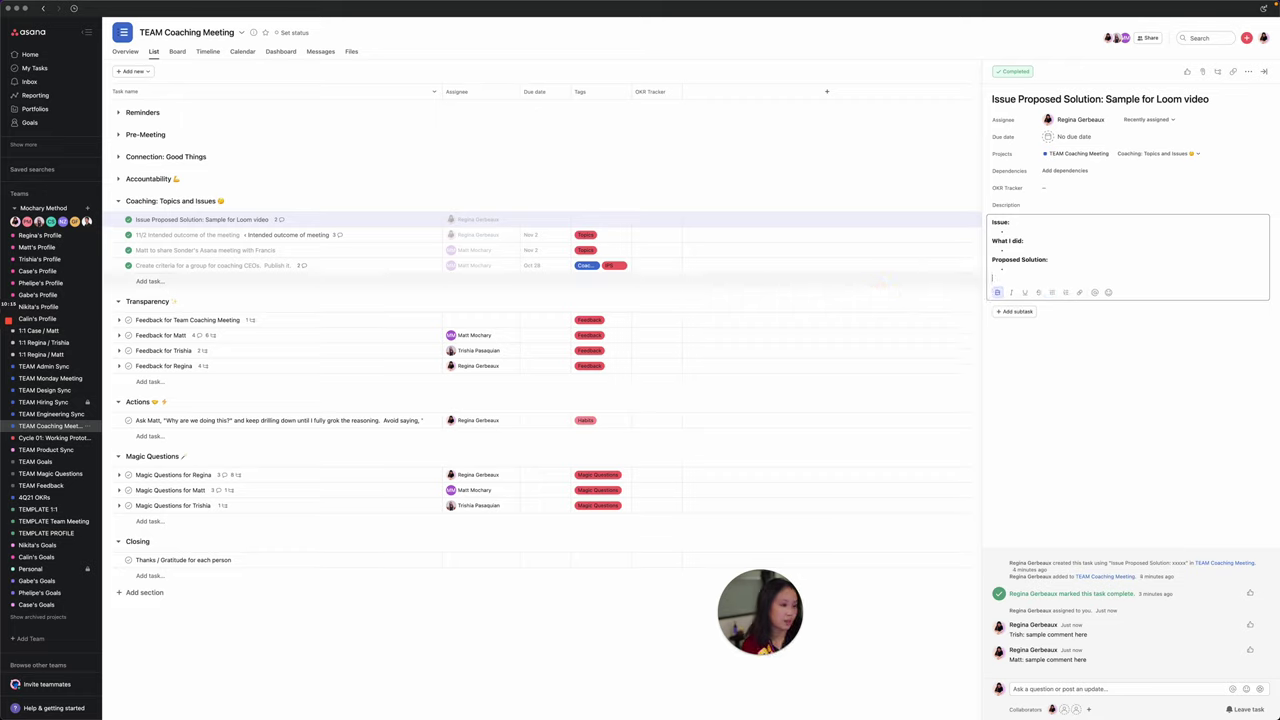
Paste the FINAL DECISION heading at the top of the description with a bullet below it.
{"action": "key", "text": "super+Up"}
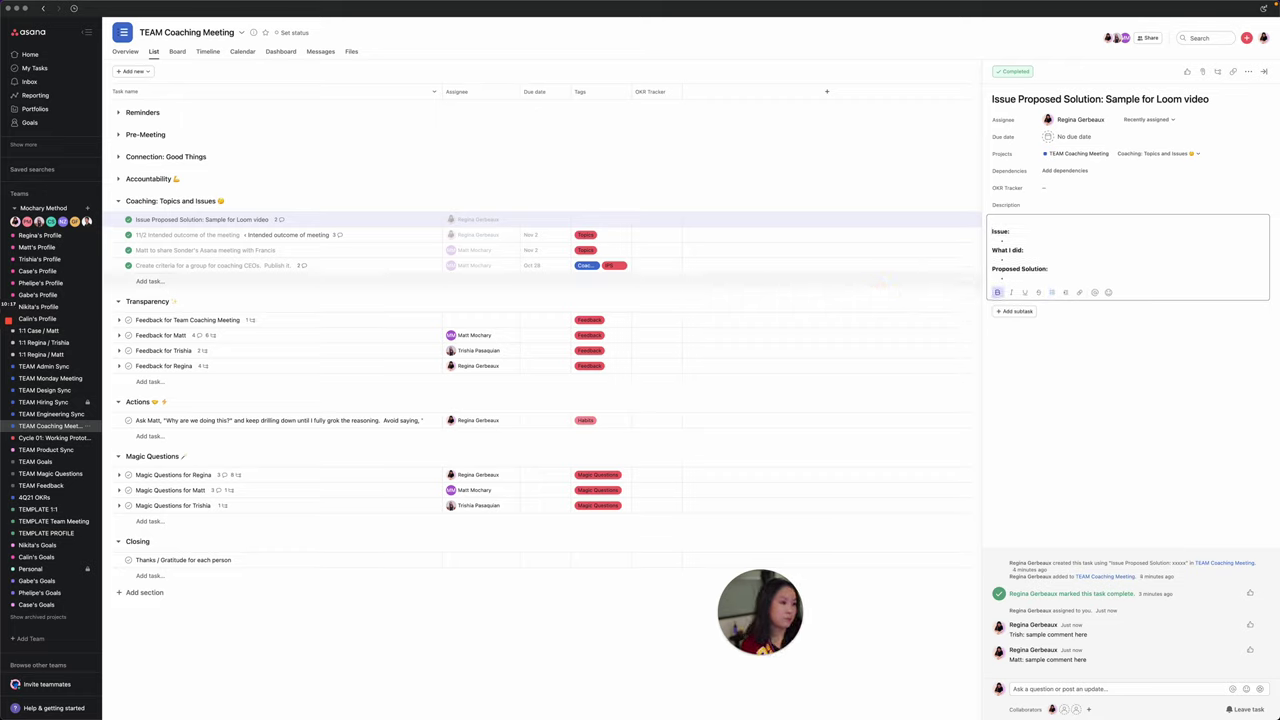
{"action": "key", "text": "super+v"}
{"action": "key", "text": "Return"}
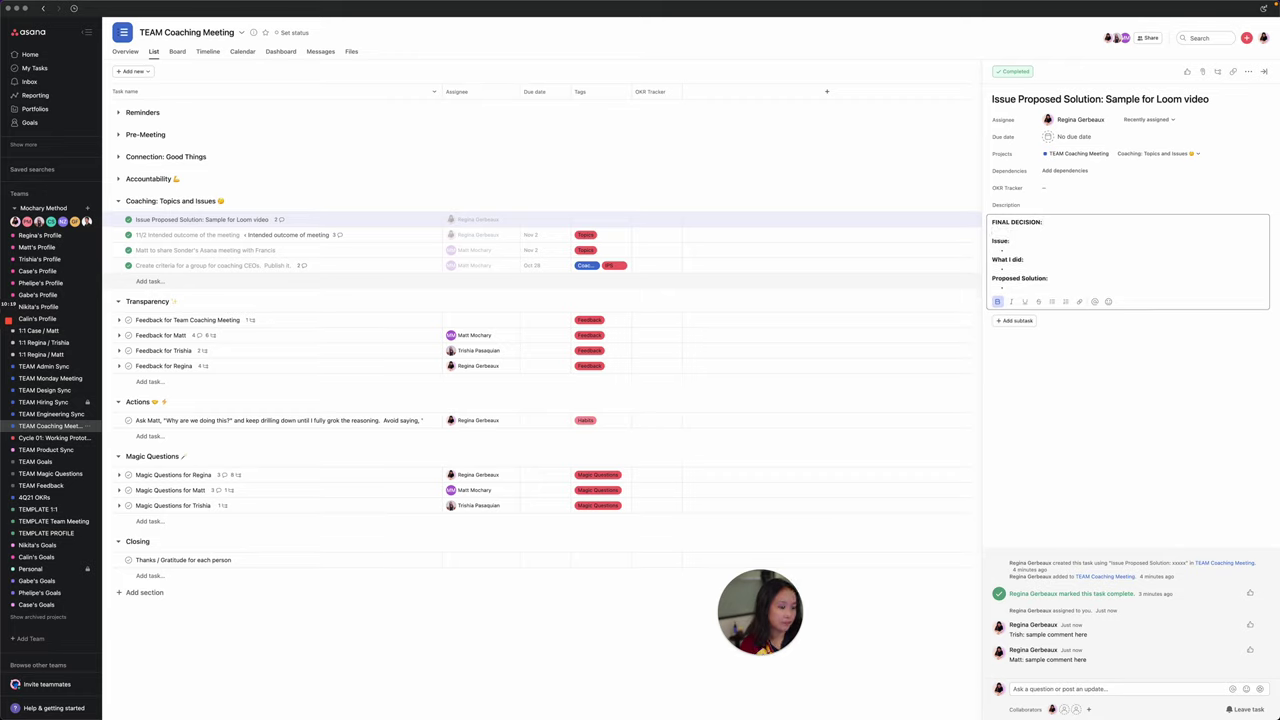
{"action": "key", "text": "Left"}
{"action": "key", "text": "Return"}
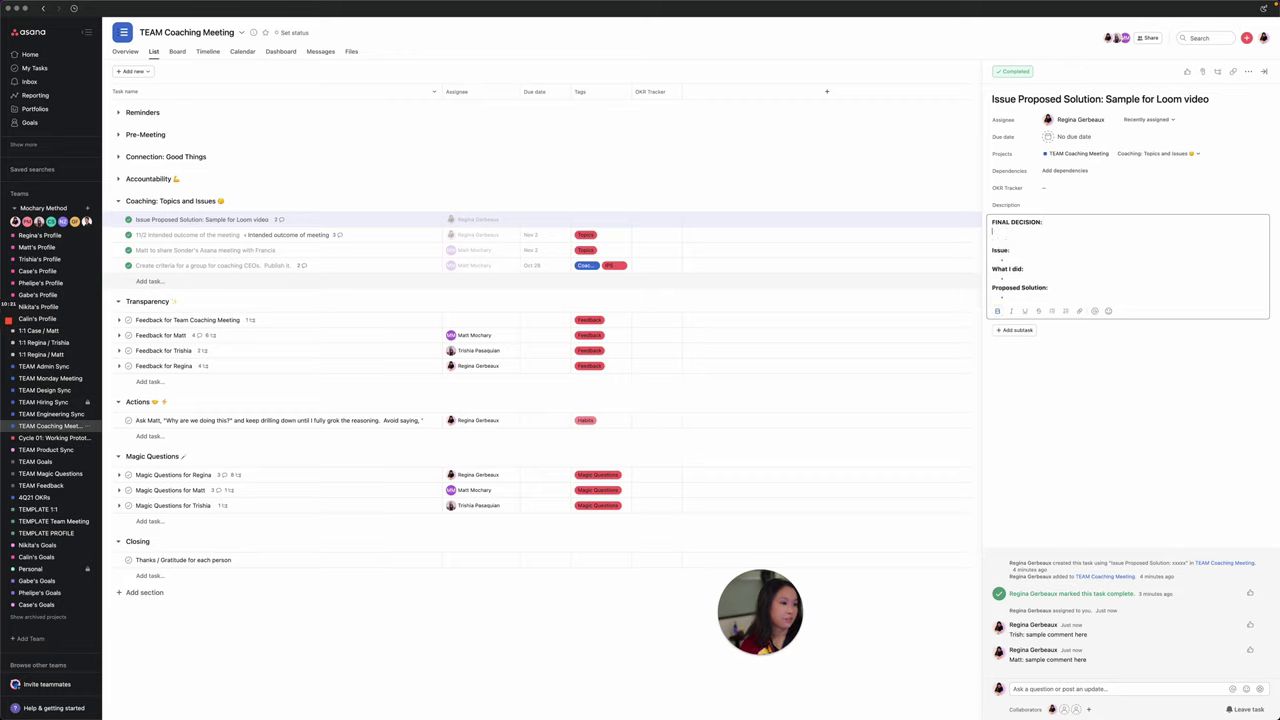
{"action": "key", "text": "super+shift+8"}
List bullets action 1, action 2 and a third under FINAL DECISION, adding teammate names.
{"action": "type", "text": "action 1"}
{"action": "key", "text": "Return"}
{"action": "type", "text": "action 2"}
{"action": "key", "text": "Return"}
{"action": "type", "text": "a"}
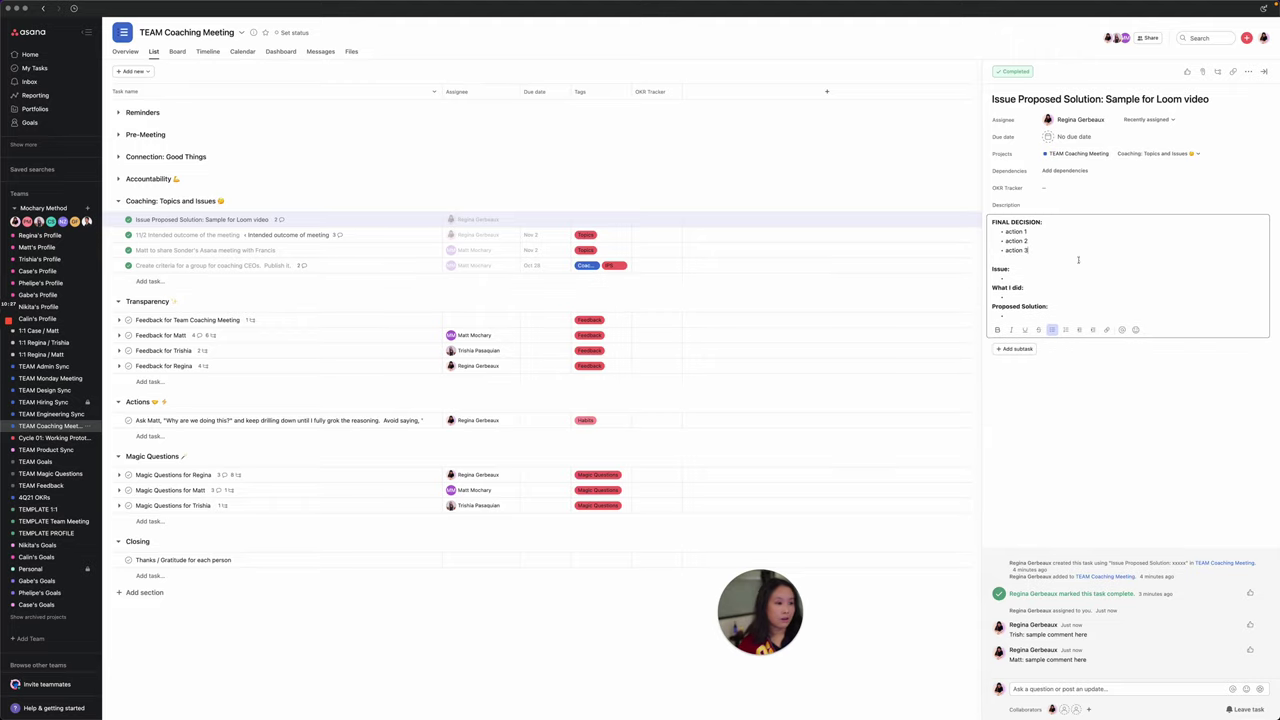
{"action": "left_click", "coordinate": [1031, 231]}
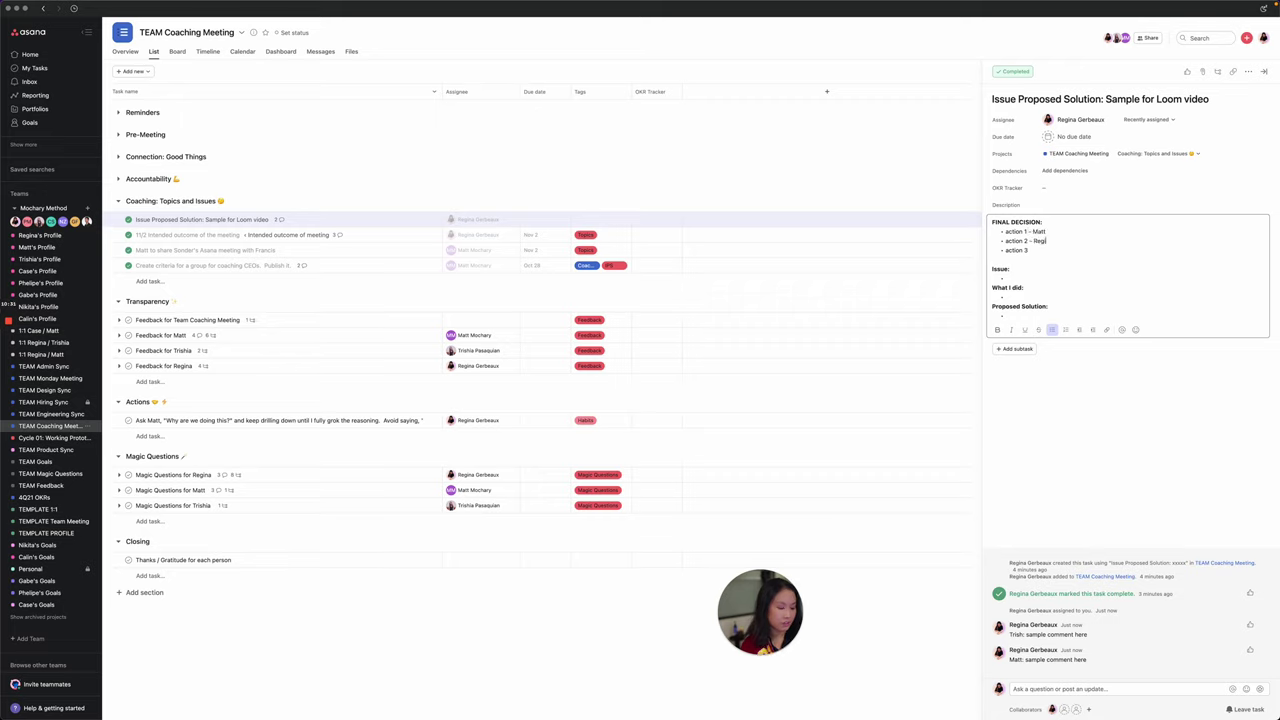
{"action": "type", "text": "ina"}
{"action": "type", "text": "rish"}
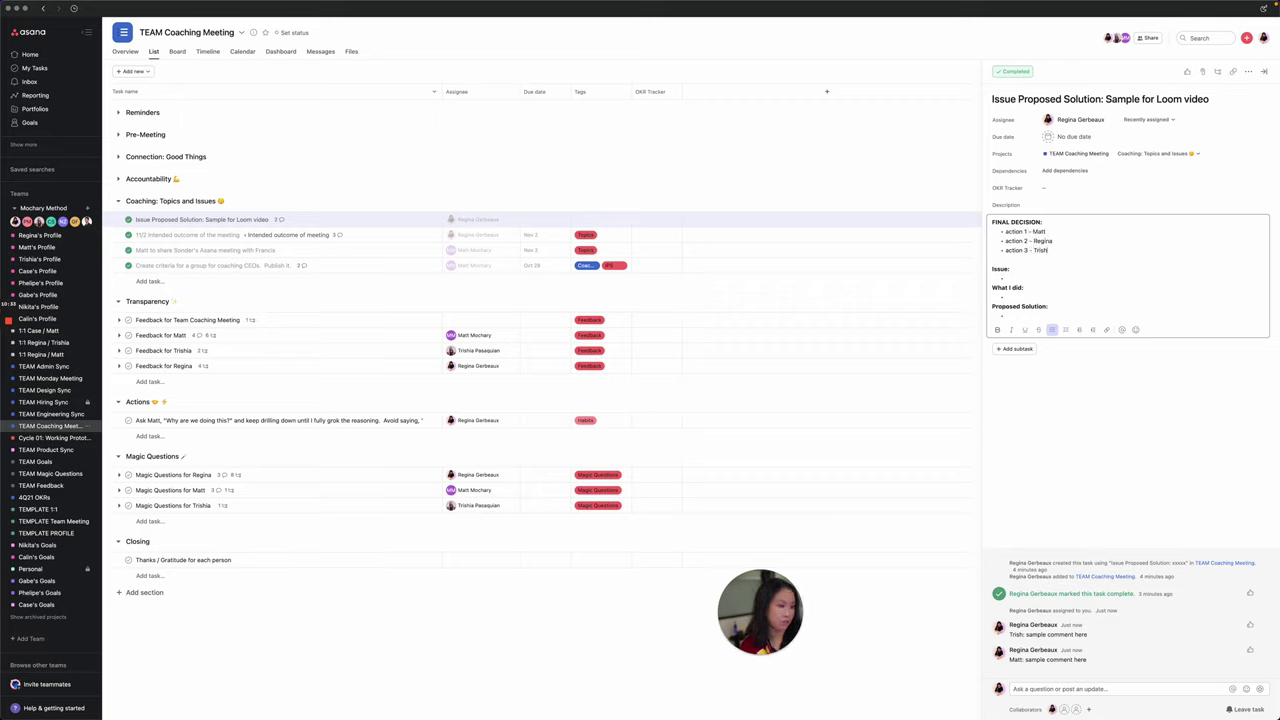
{"action": "left_click", "coordinate": [1071, 442]}
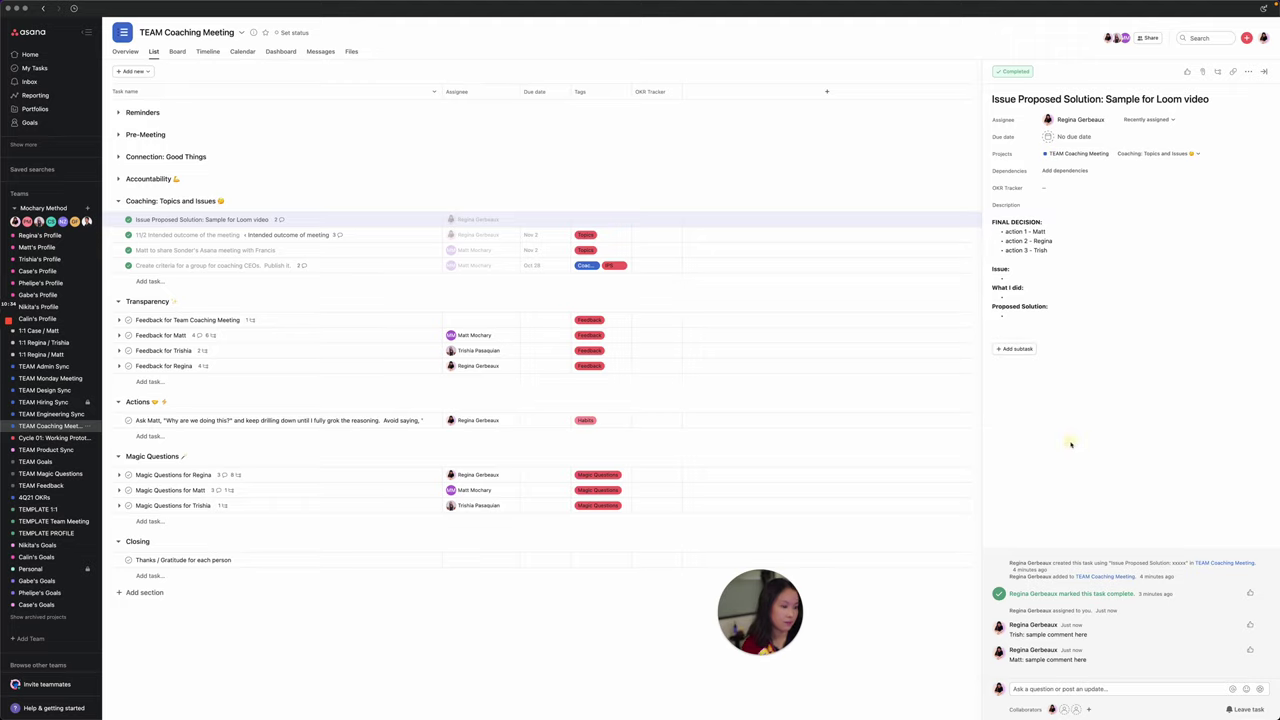
Add an 'action 1' subtask pasted from the description, assign it to its teammate, and open its details.
{"action": "left_click", "coordinate": [1026, 349]}
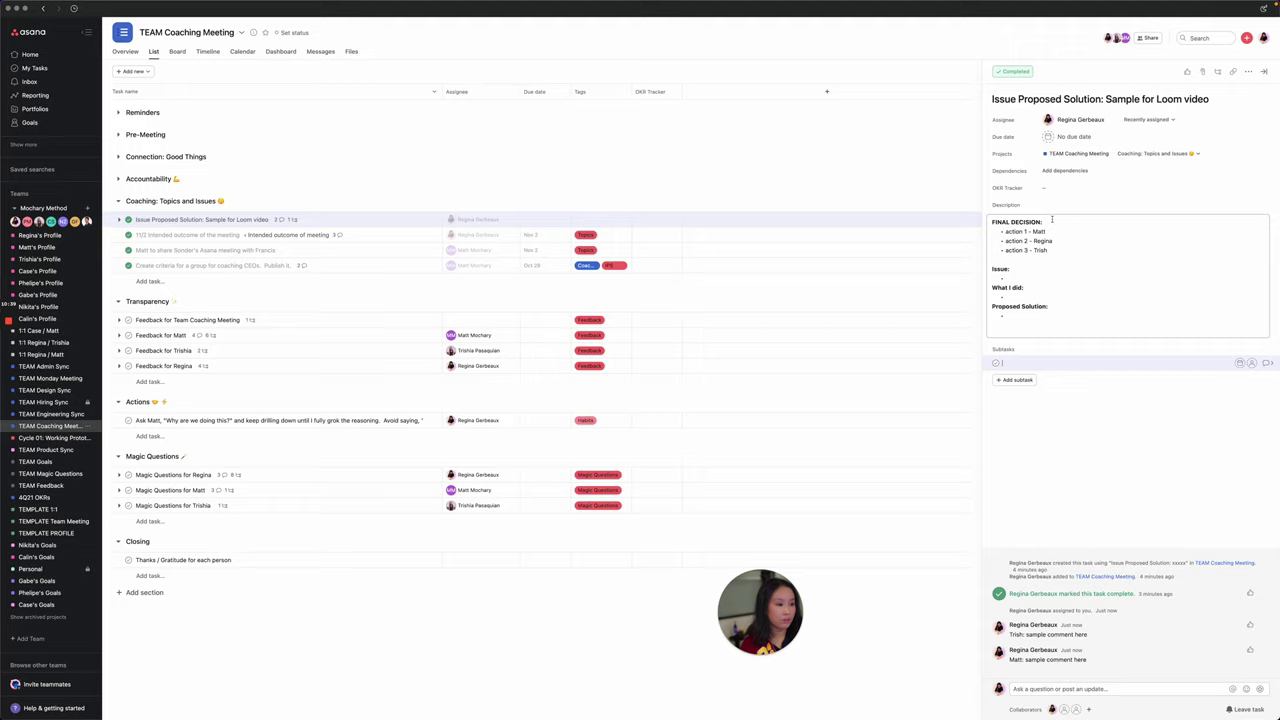
{"action": "left_click", "coordinate": [990, 231]}
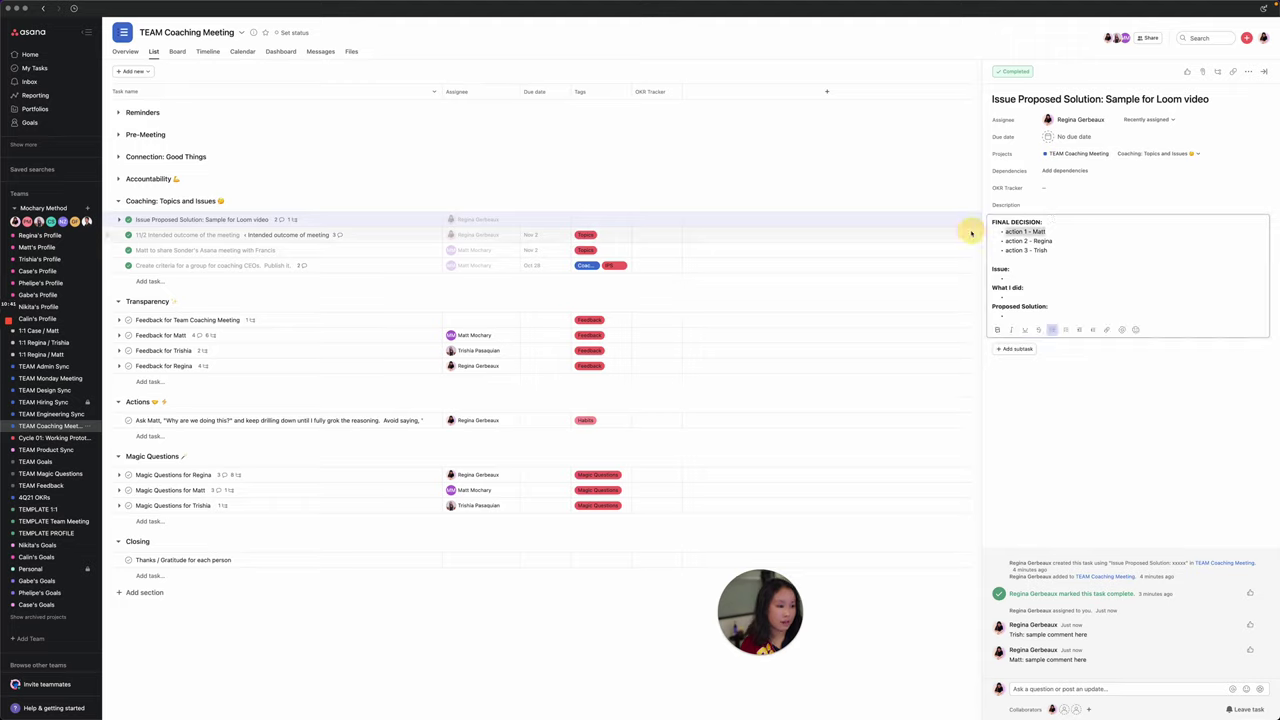
{"action": "left_click", "coordinate": [1018, 348]}
{"action": "type", "text": "action 1 - Matt"}
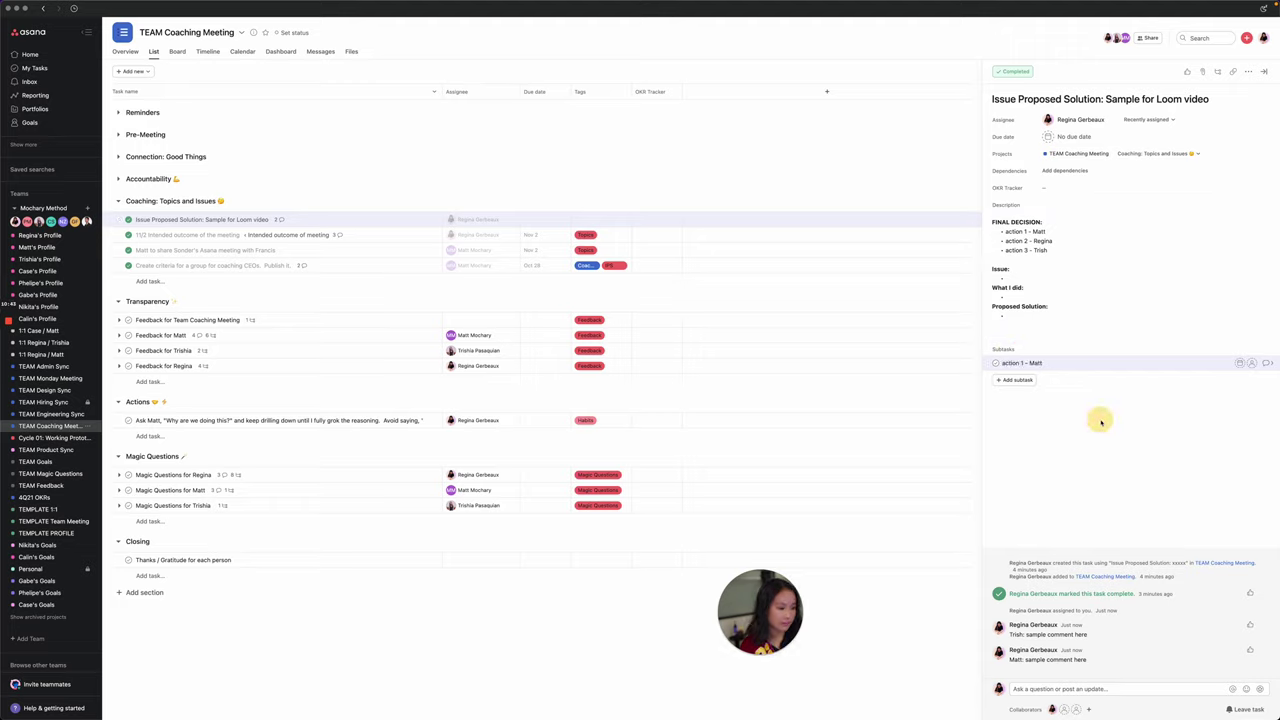
{"action": "left_click", "coordinate": [1252, 364]}
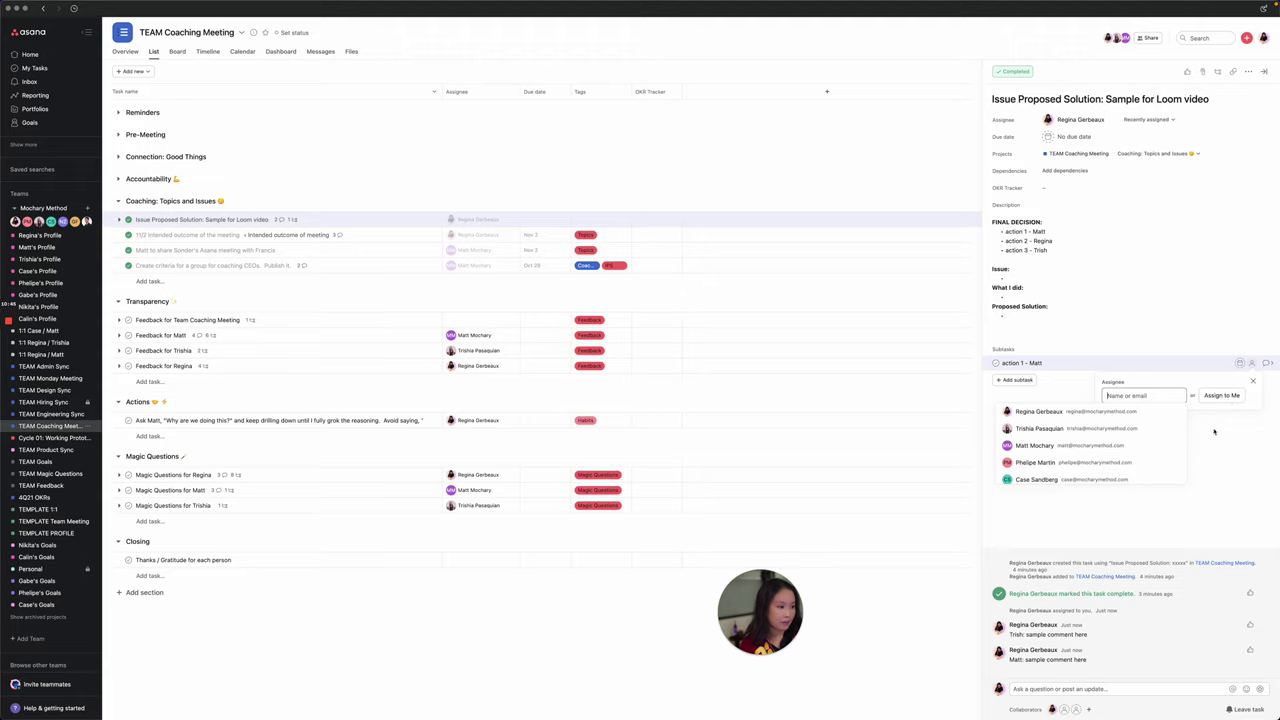
{"action": "left_click", "coordinate": [1071, 447]}
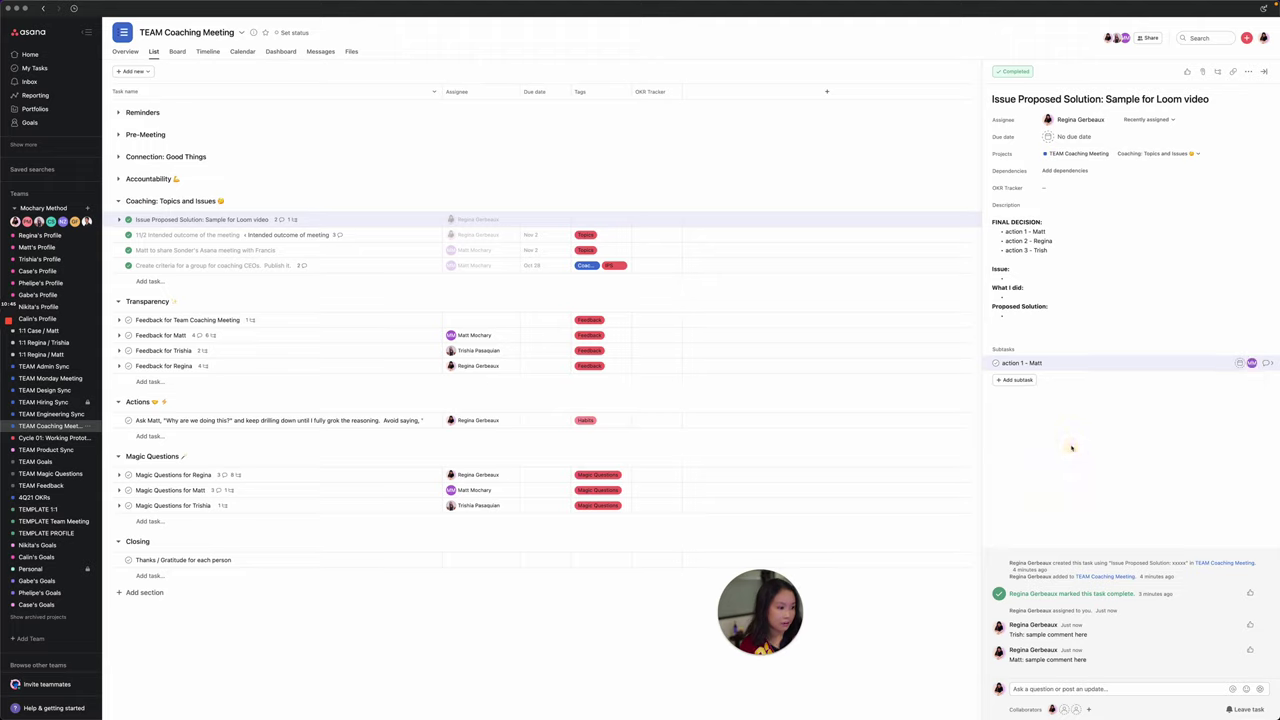
{"action": "left_click", "coordinate": [1266, 364]}
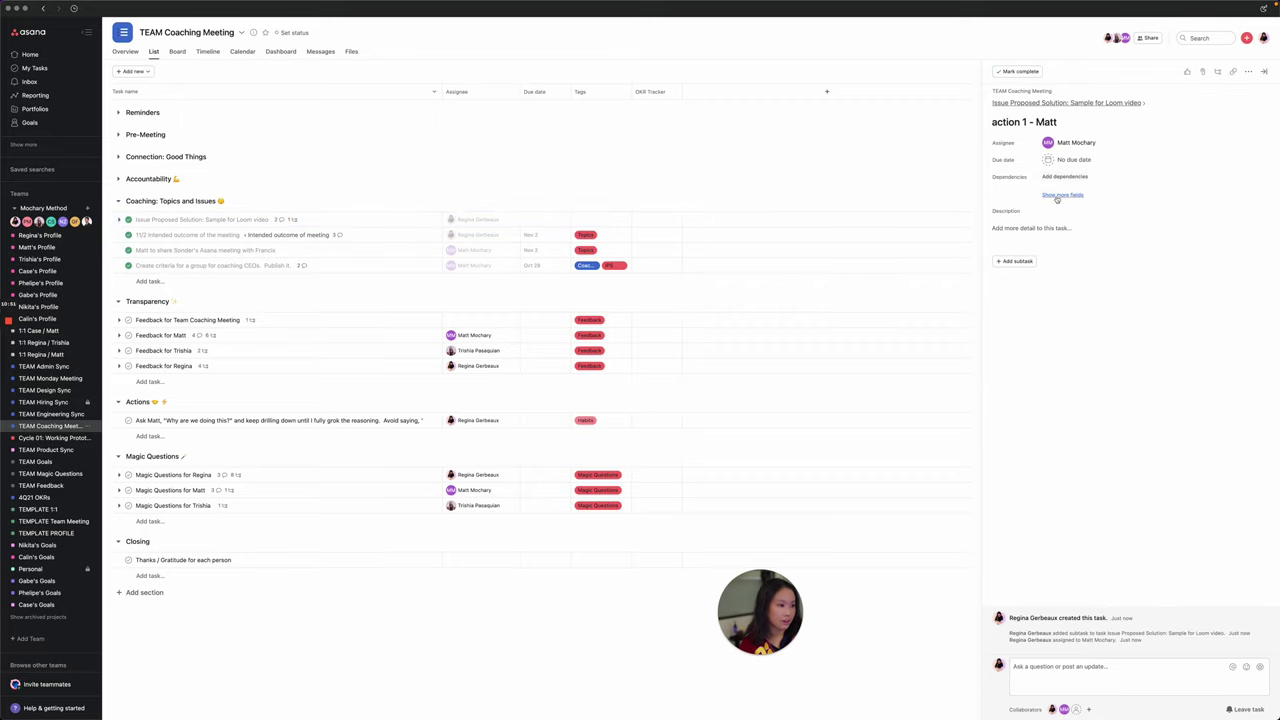
Add the action 1 subtask to the TEAM Coaching Meeting project under its Actions section.
{"action": "left_click", "coordinate": [1072, 192]}
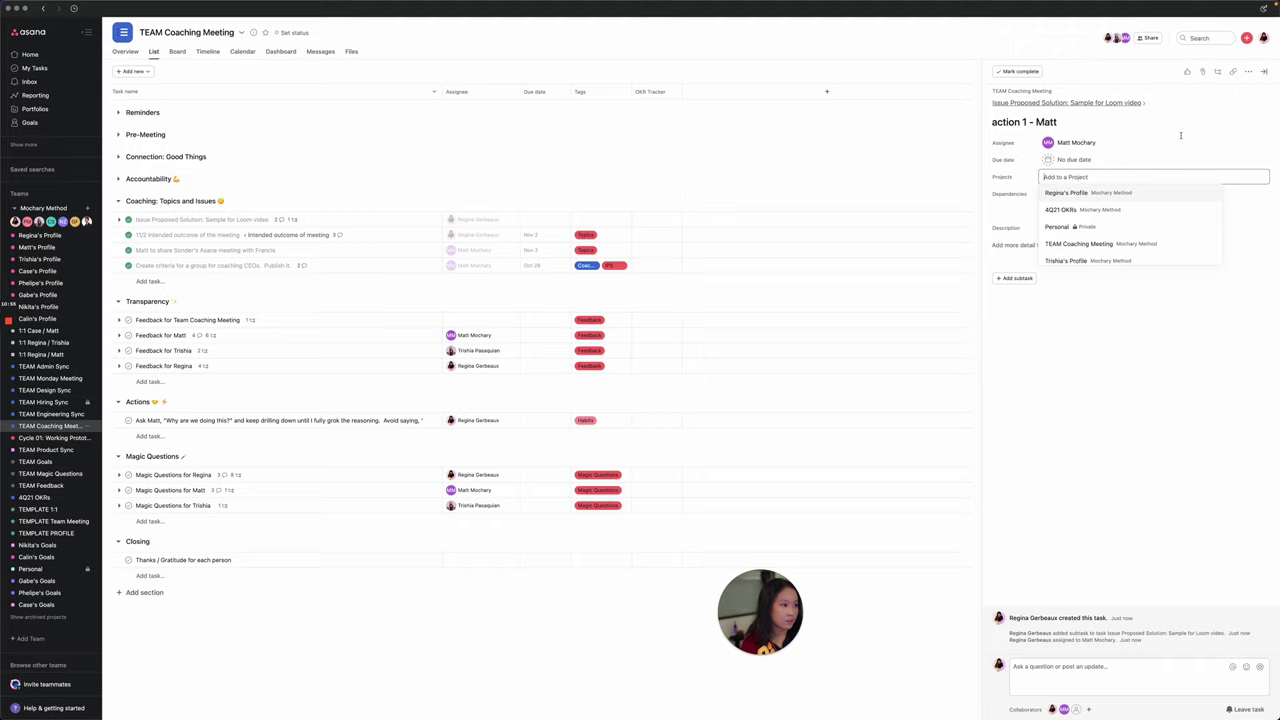
{"action": "left_click", "coordinate": [1248, 71]}
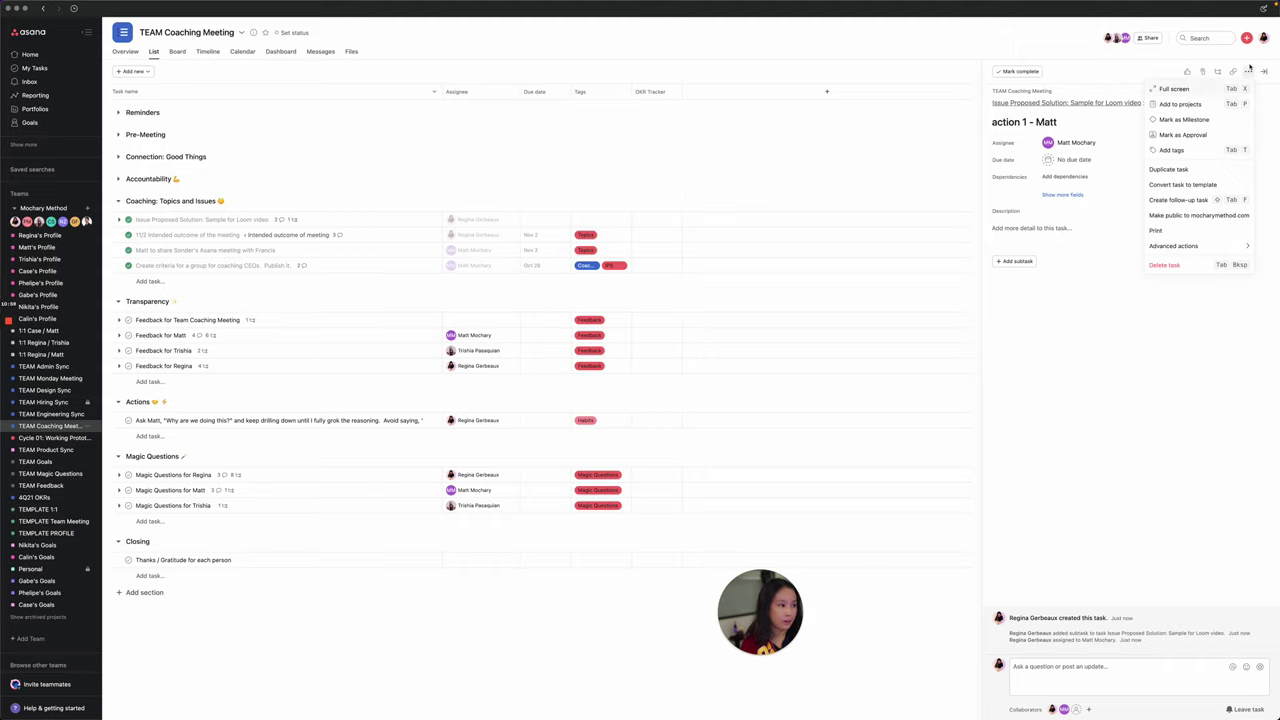
{"action": "left_click", "coordinate": [1236, 104]}
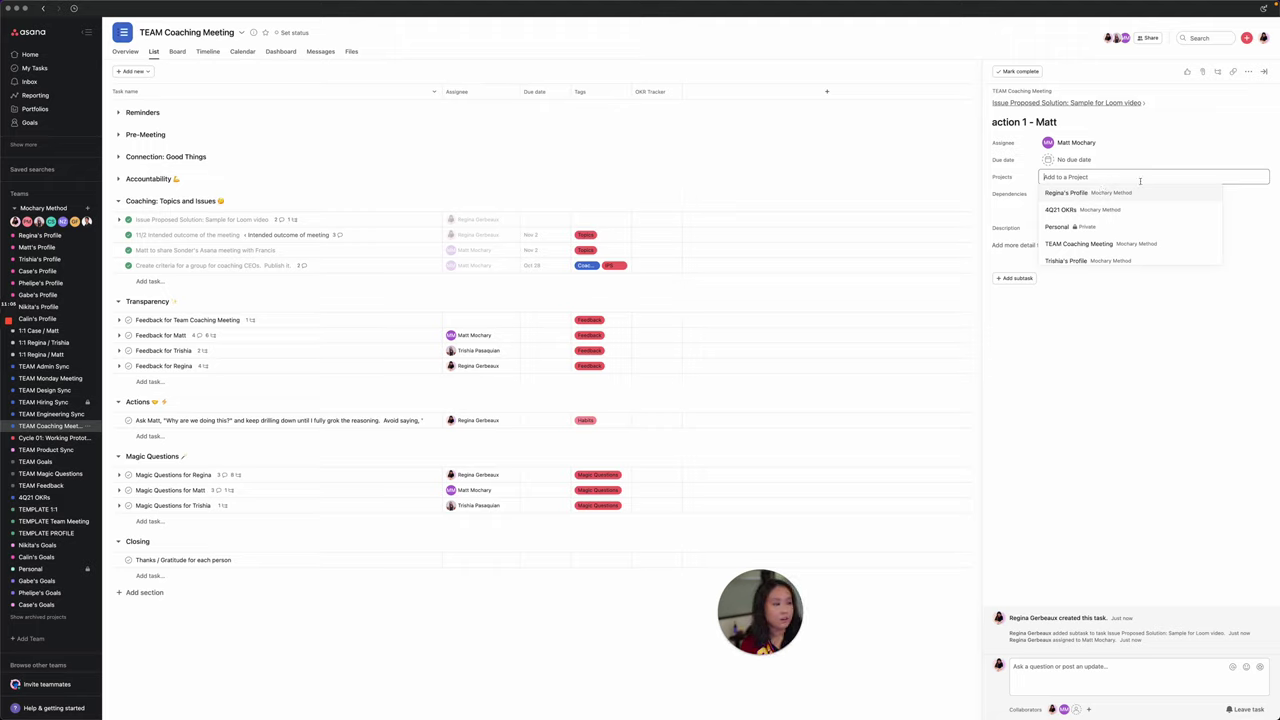
{"action": "left_click", "coordinate": [1128, 244]}
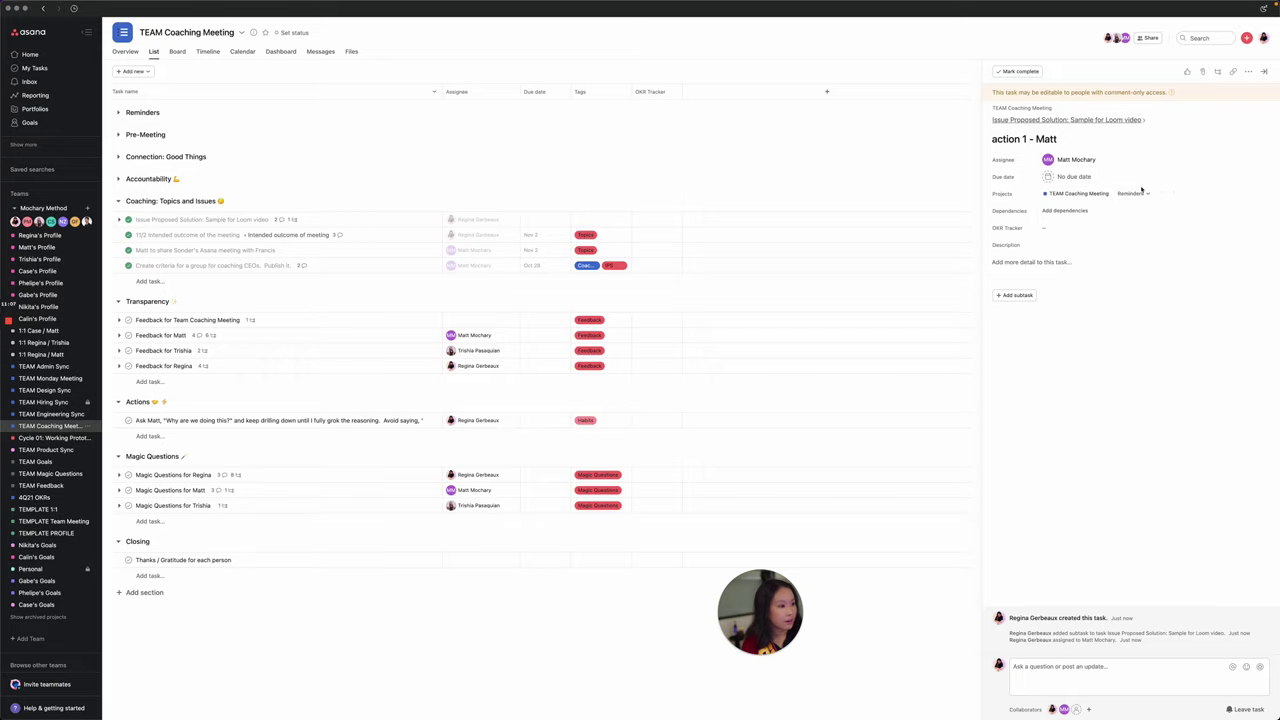
{"action": "left_click", "coordinate": [1129, 195]}
{"action": "left_click", "coordinate": [1106, 304]}
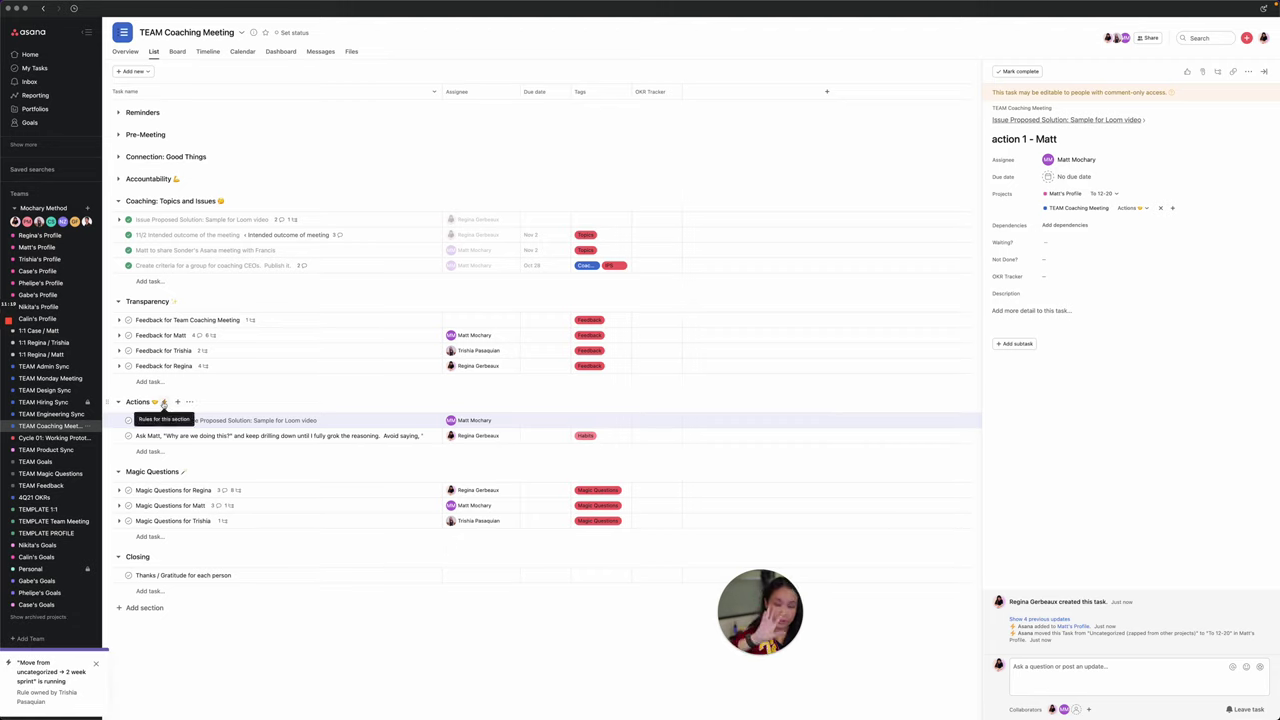
Inspect the Actions section's 'Add to profile' rule and its Add to another project action, then cancel.
{"action": "left_click", "coordinate": [163, 402]}
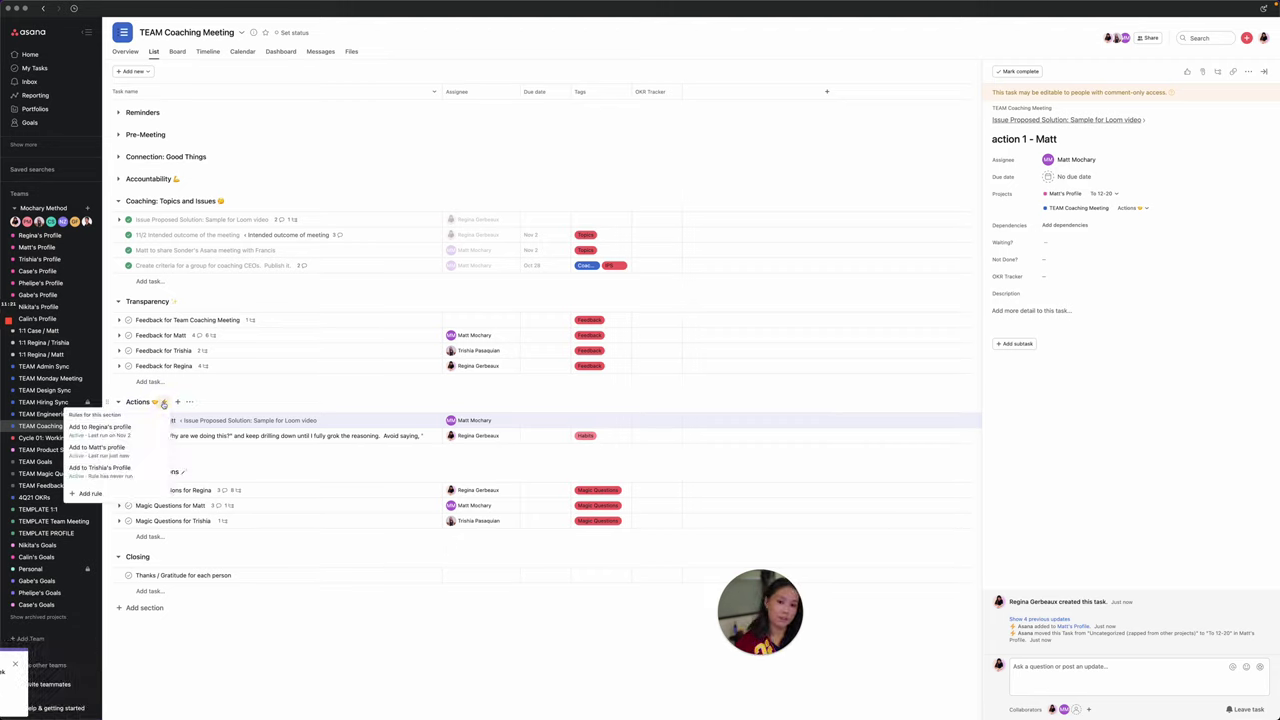
{"action": "left_click", "coordinate": [129, 450]}
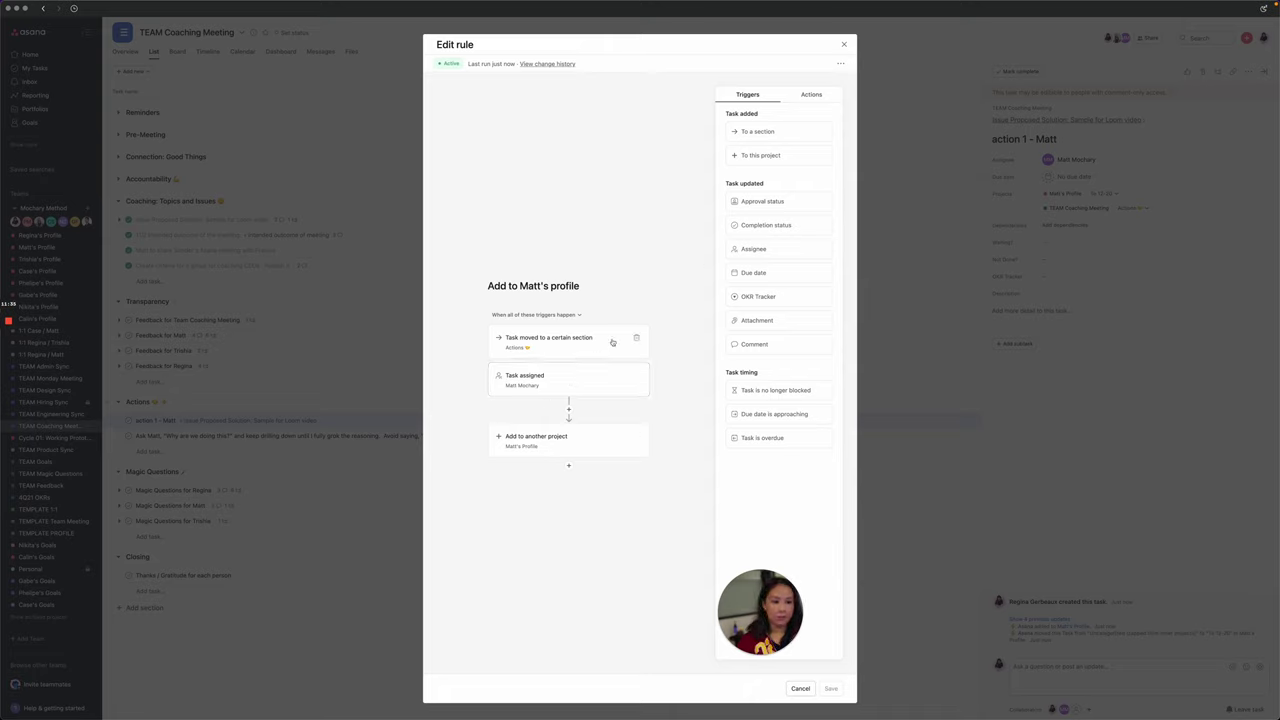
{"action": "left_click", "coordinate": [564, 442]}
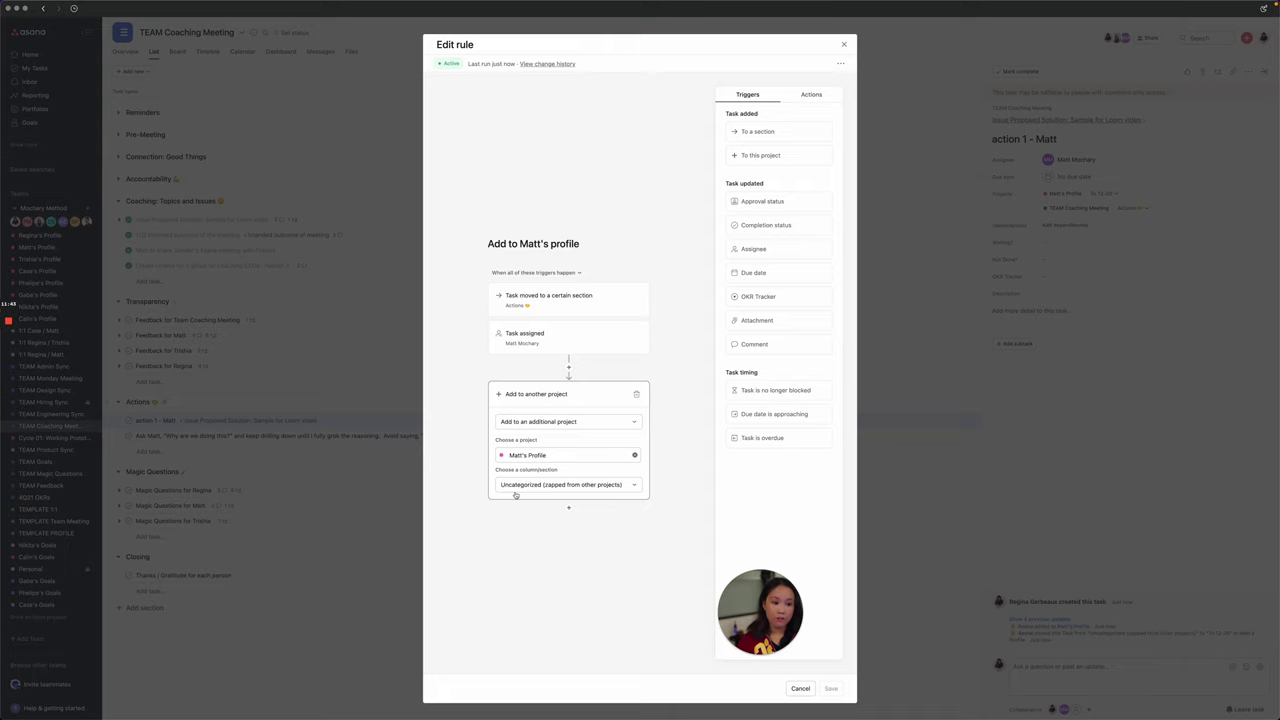
{"action": "left_click", "coordinate": [243, 489]}
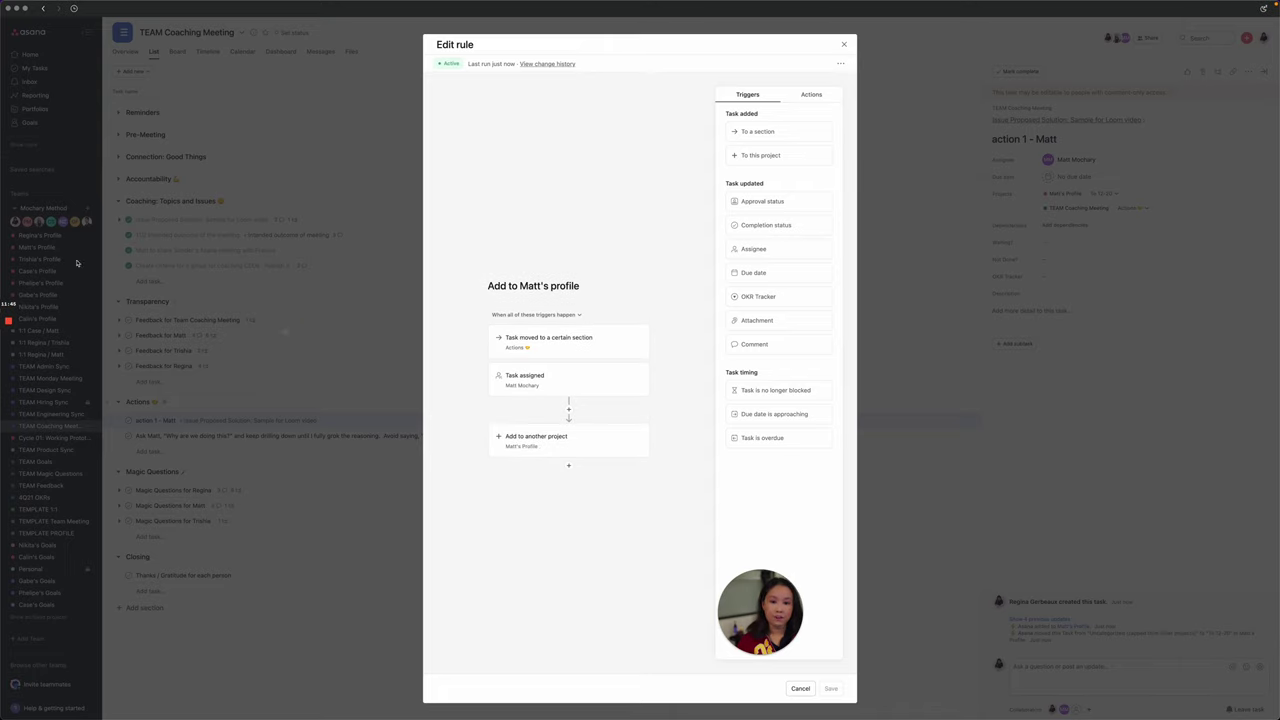
{"action": "left_click", "coordinate": [843, 44]}
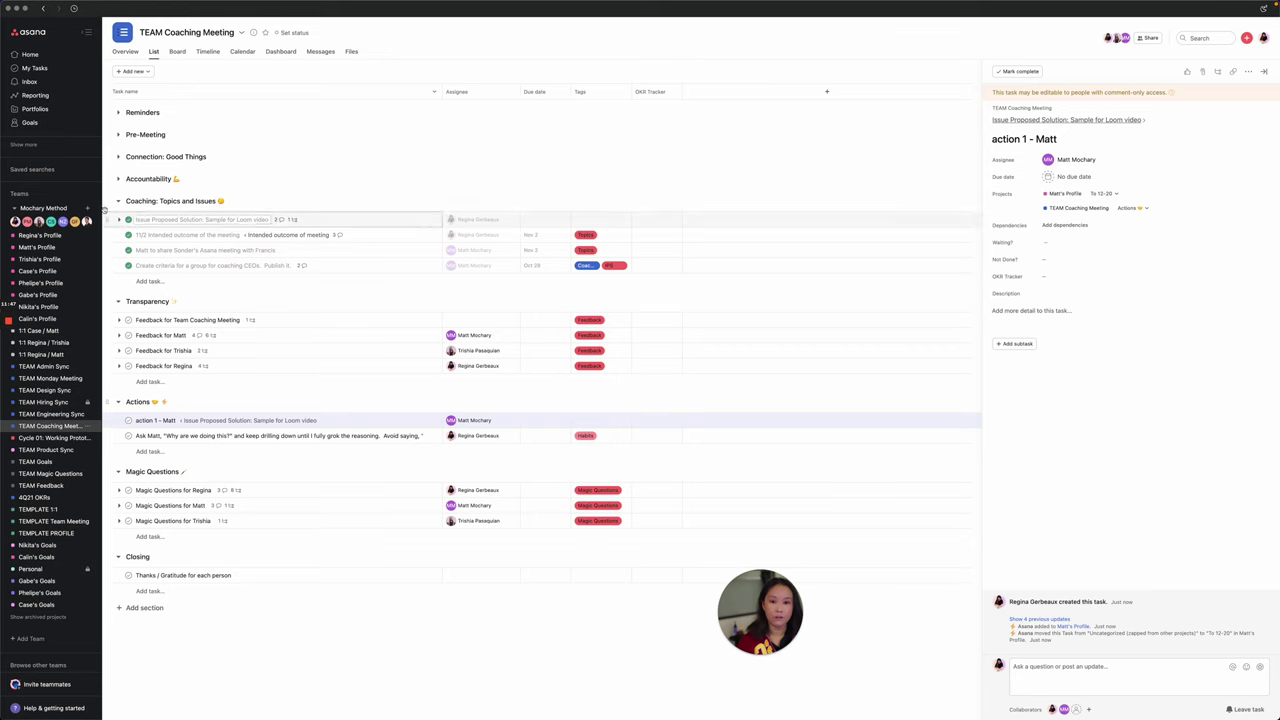
Open the teammate's profile project, check the Uncategorized section rule, and open action 1's details under To 12-20.
{"action": "left_click", "coordinate": [50, 247]}
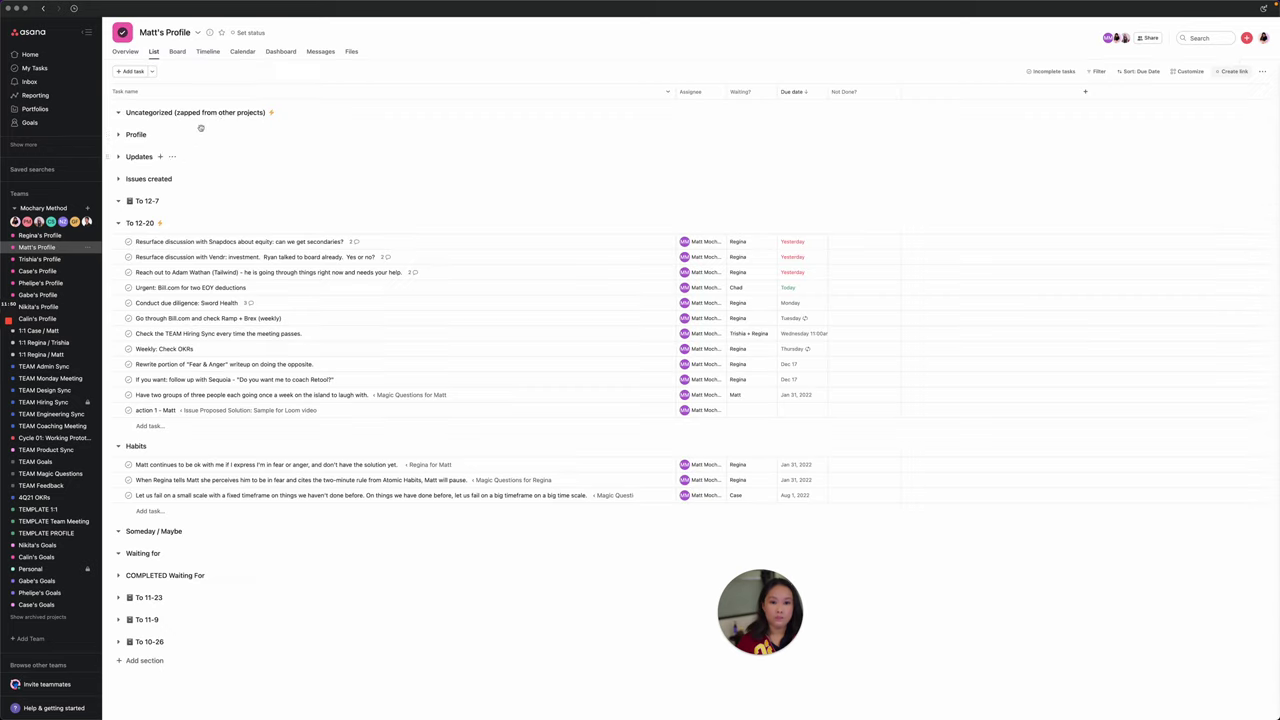
{"action": "left_click", "coordinate": [273, 113]}
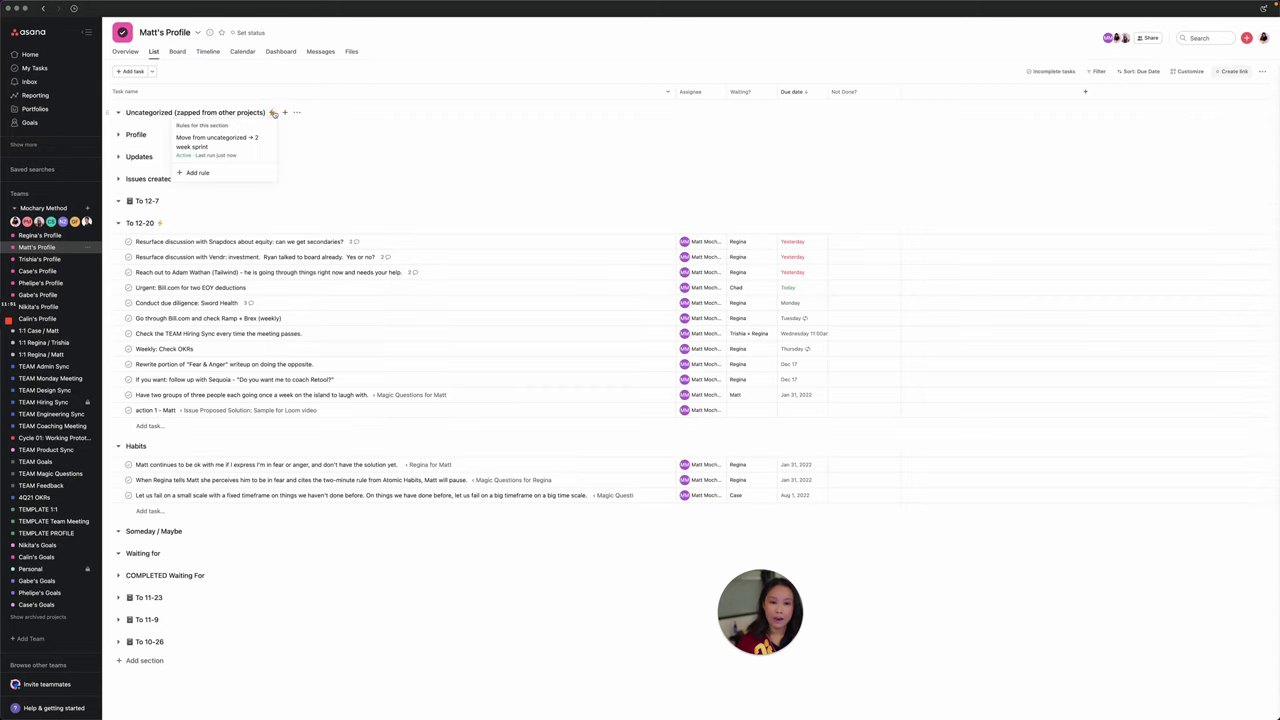
{"action": "left_click", "coordinate": [233, 146]}
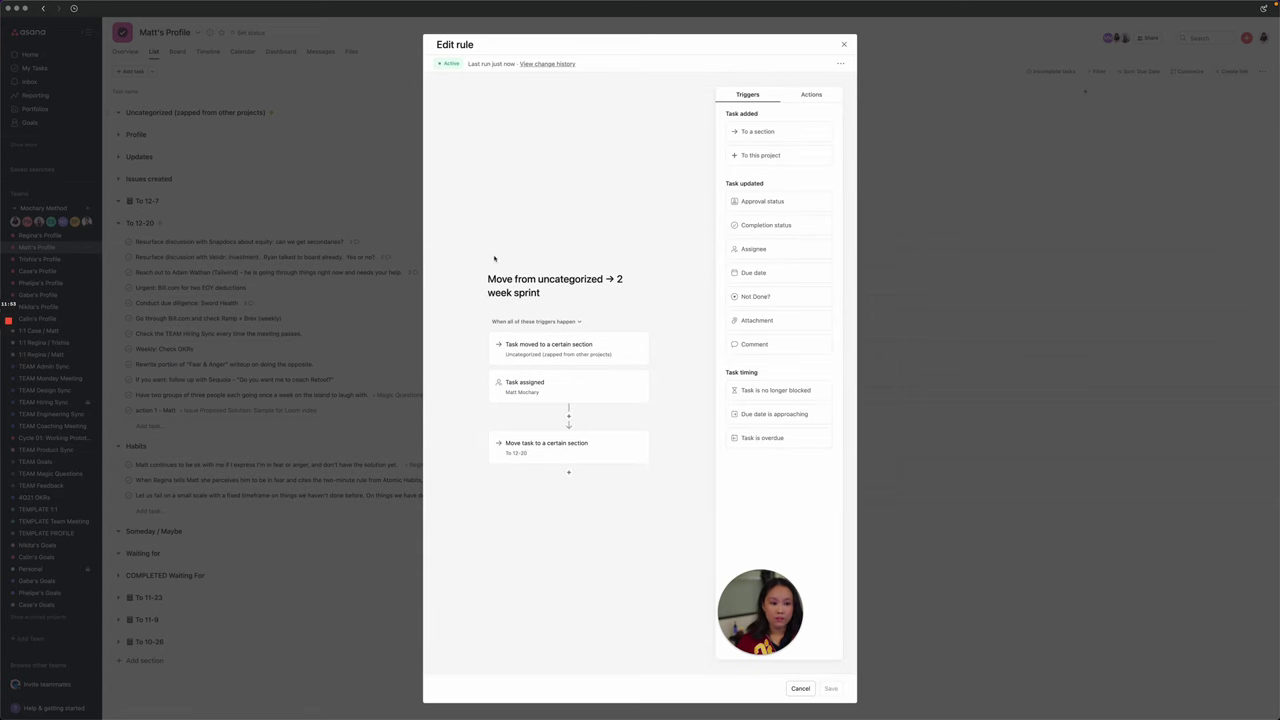
{"action": "left_click", "coordinate": [800, 688]}
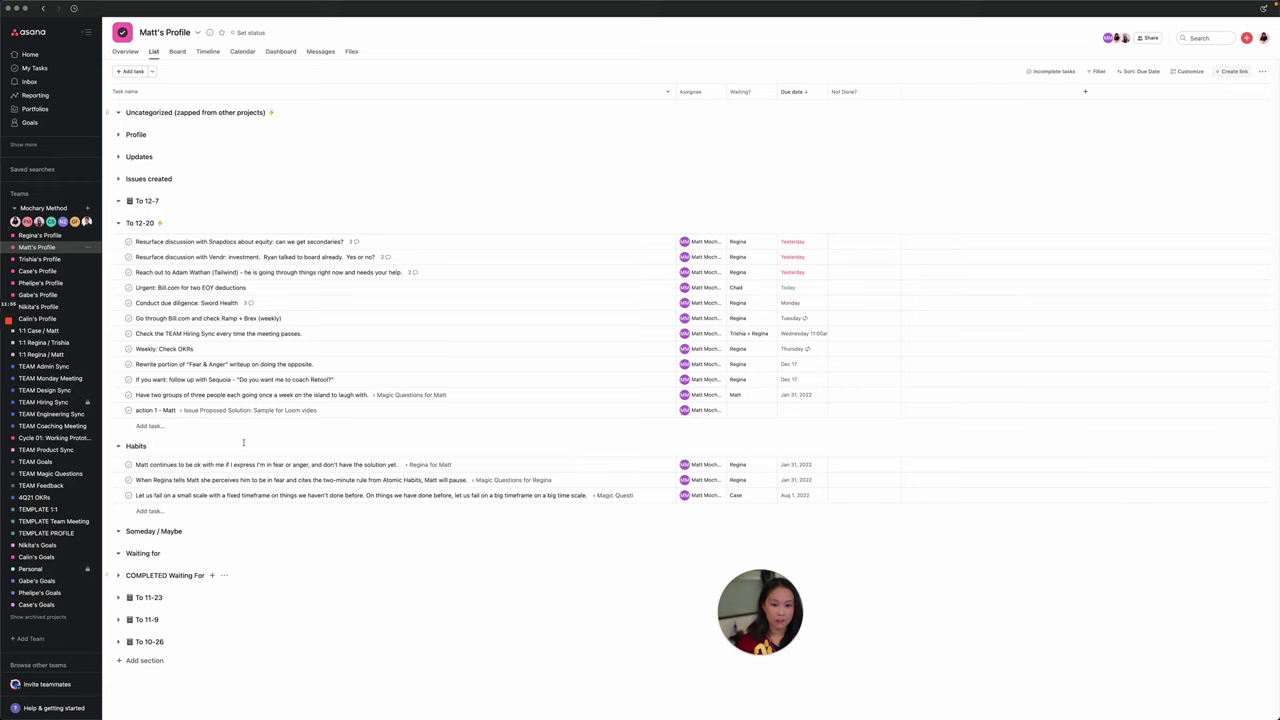
{"action": "left_click", "coordinate": [143, 411]}
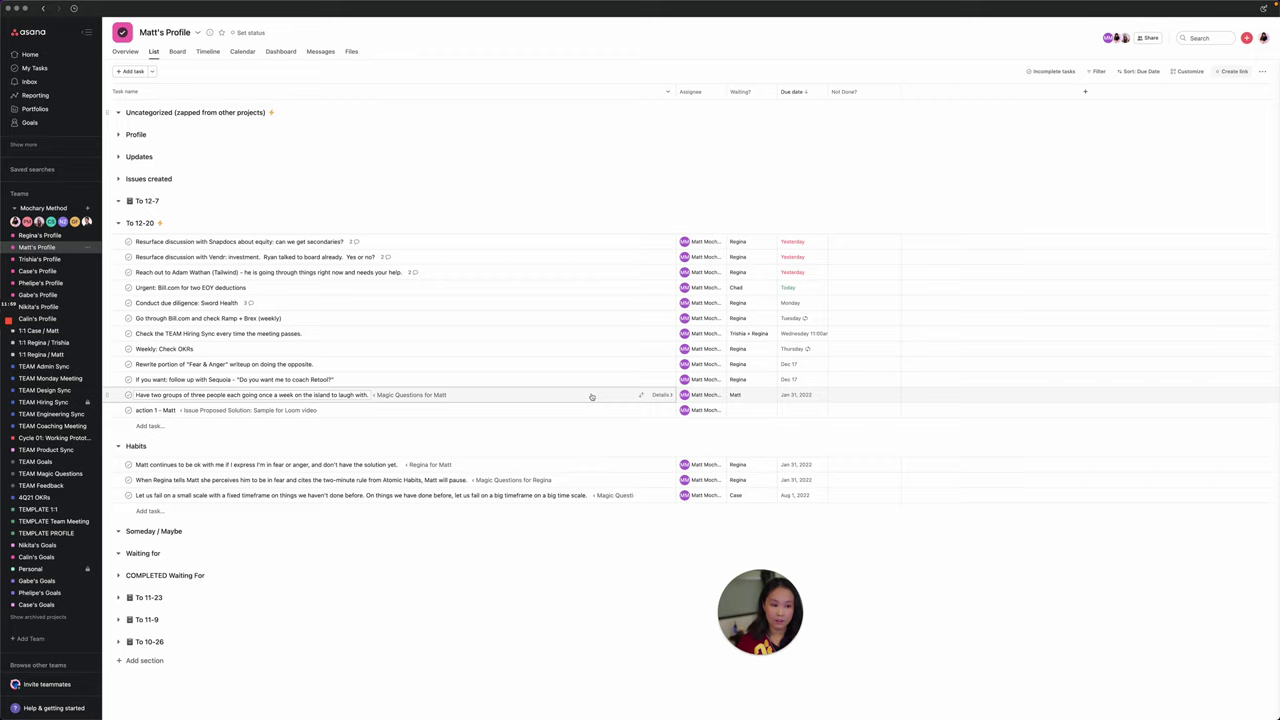
{"action": "left_click", "coordinate": [661, 410]}
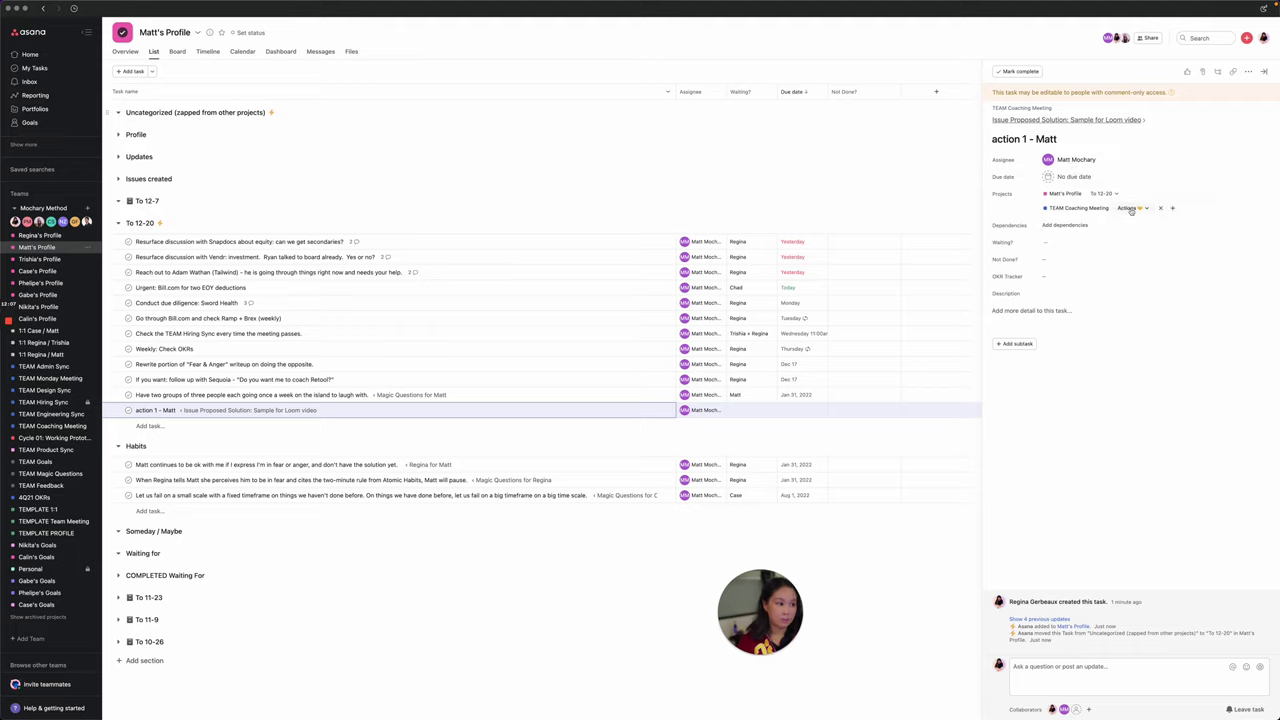
From the parent task, add subtasks 'adtion 2' and 'action 3', each naming a teammate.
{"action": "left_click", "coordinate": [1066, 119]}
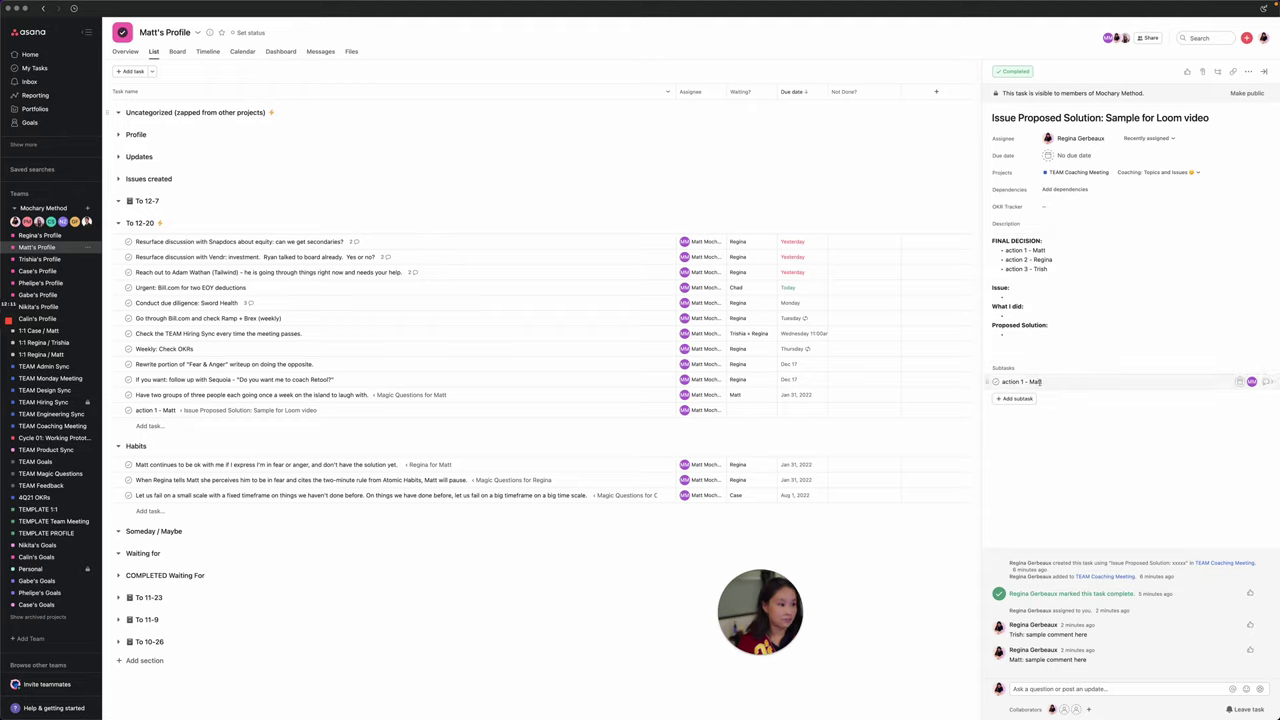
{"action": "left_click", "coordinate": [1012, 399]}
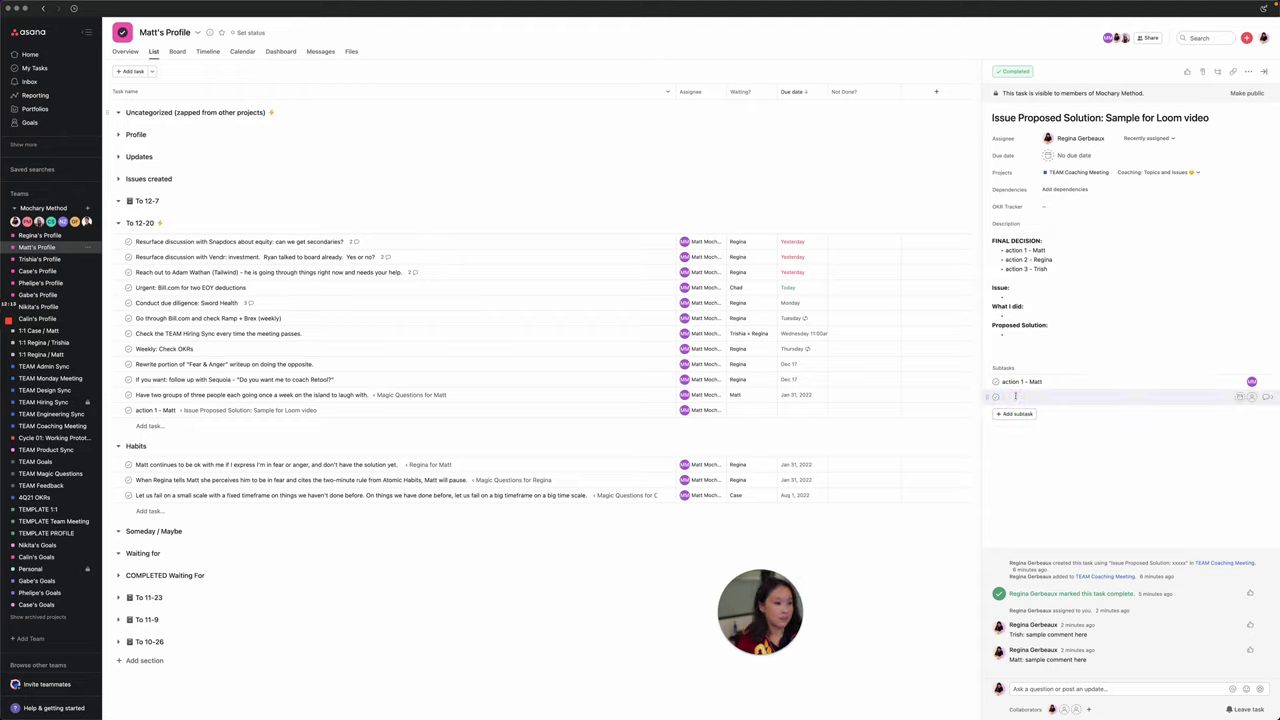
{"action": "type", "text": "ad"}
{"action": "type", "text": "tion 2 - Re"}
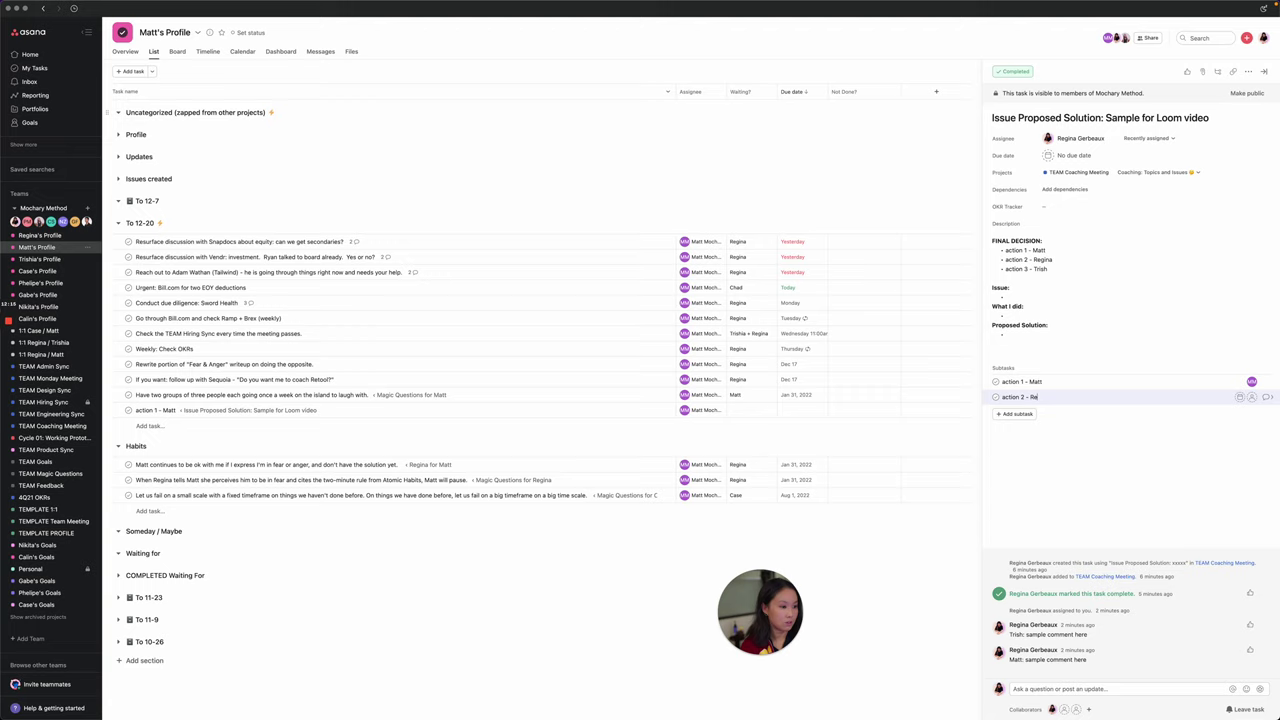
{"action": "type", "text": "gina"}
{"action": "key", "text": "Return"}
{"action": "type", "text": "act"}
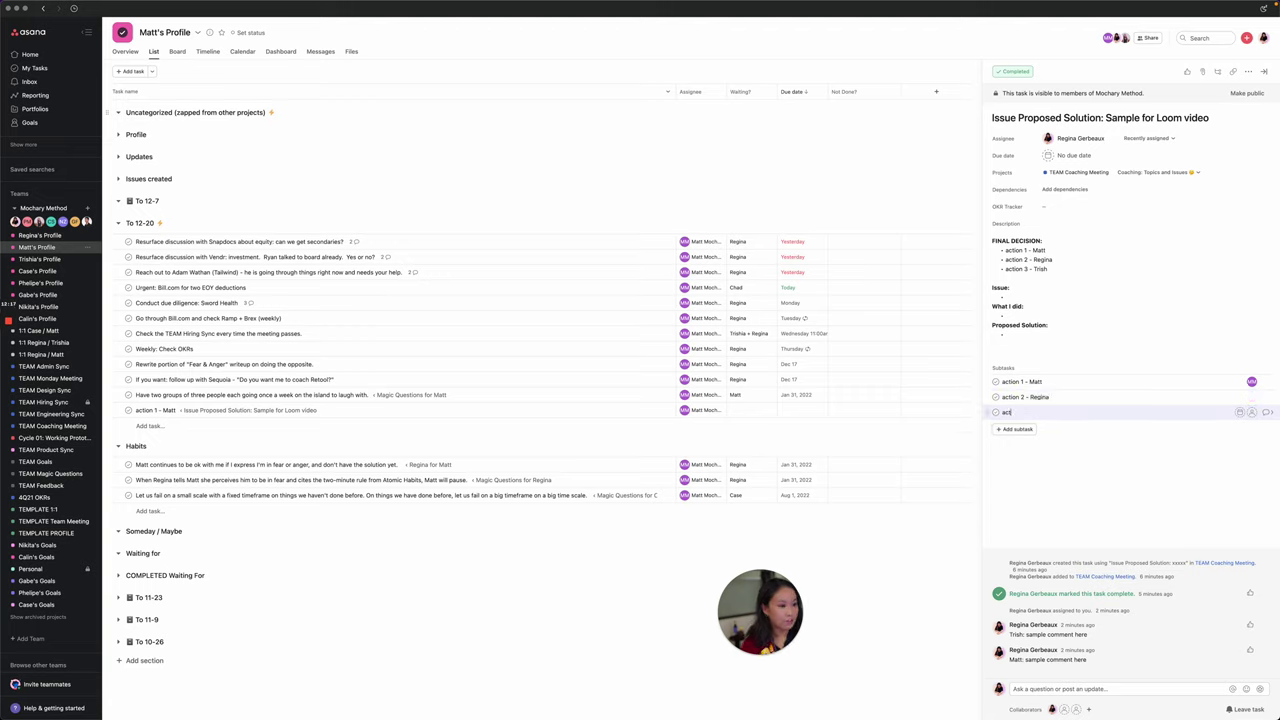
{"action": "type", "text": "ion 3"}
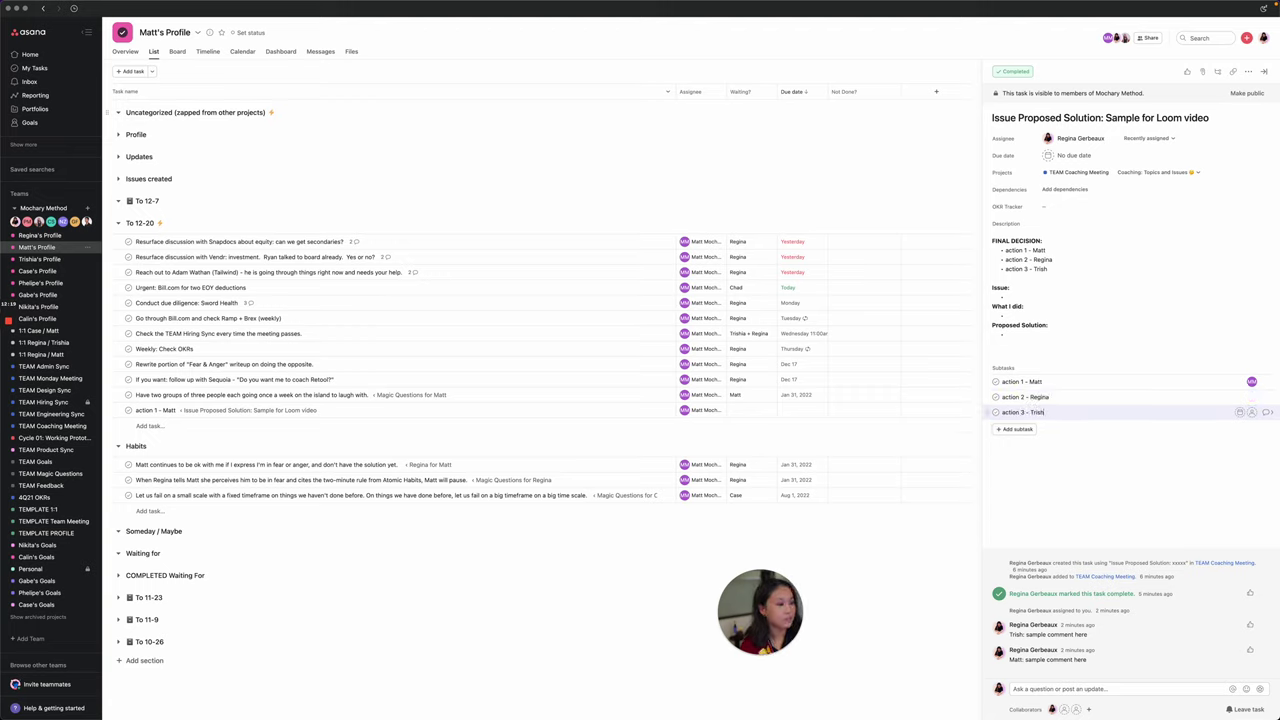
{"action": "type", "text": " - Trish"}
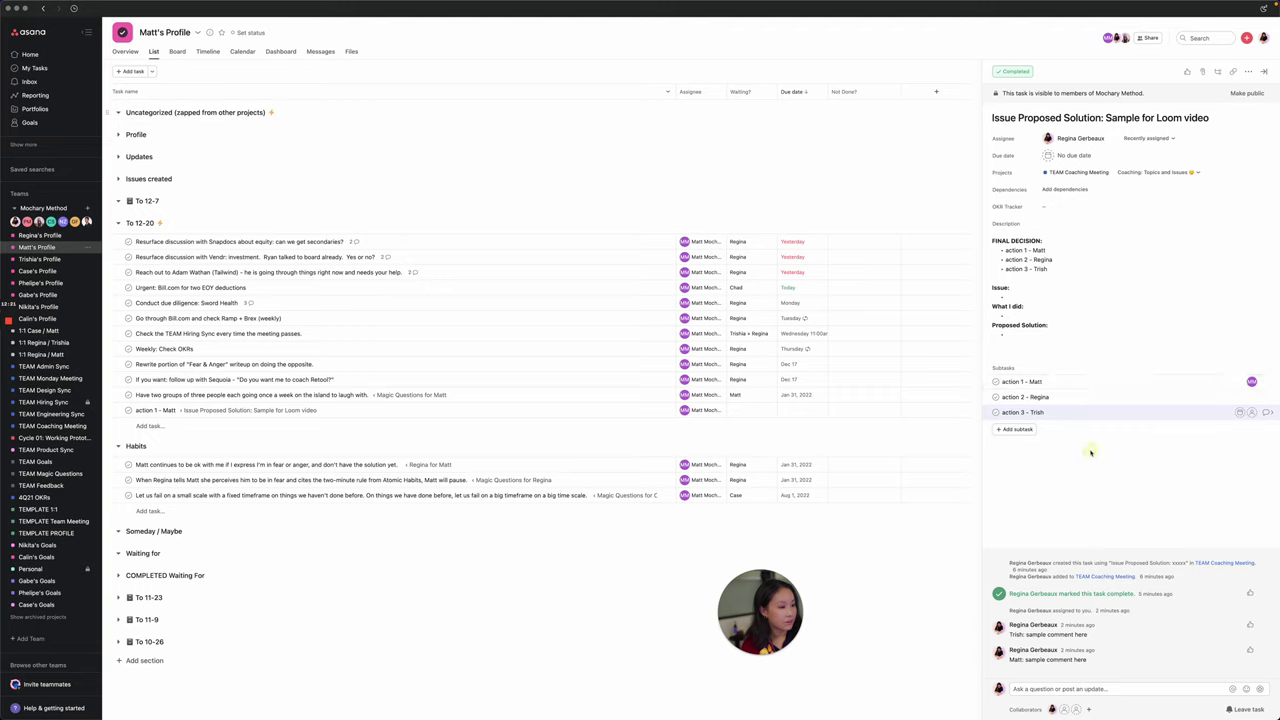
Drag-select the three action subtasks and open their shared right-click menu.
{"action": "right_click", "coordinate": [1094, 400]}
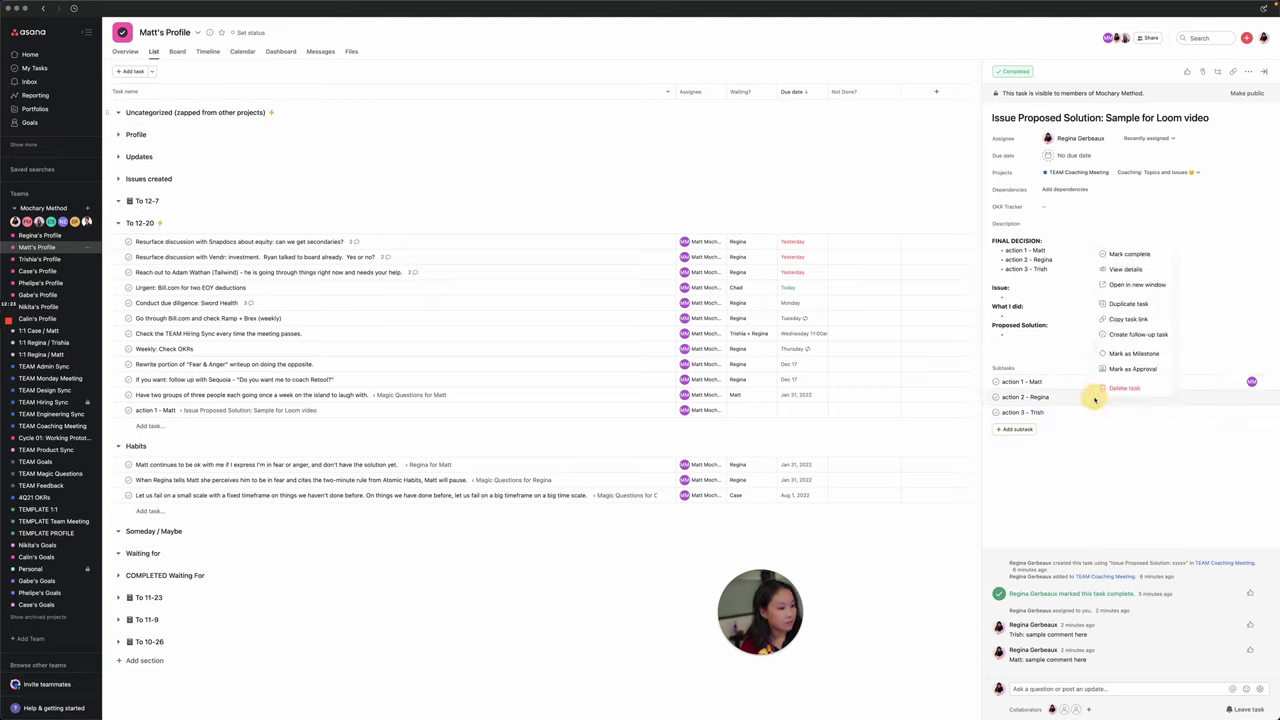
{"action": "left_click", "coordinate": [1077, 461]}
{"action": "left_click", "coordinate": [1085, 414]}
{"action": "left_click_drag", "start_coordinate": [1085, 414], "coordinate": [1107, 387]}
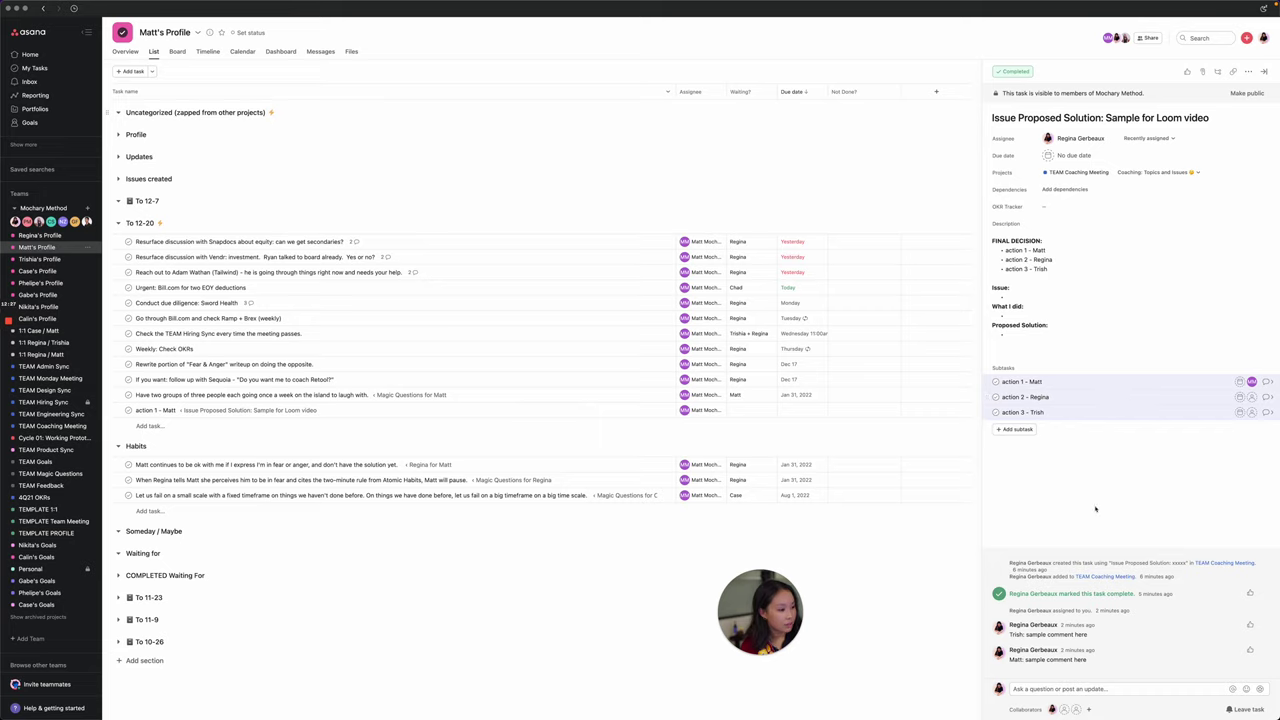
{"action": "key", "text": "Tab+p"}
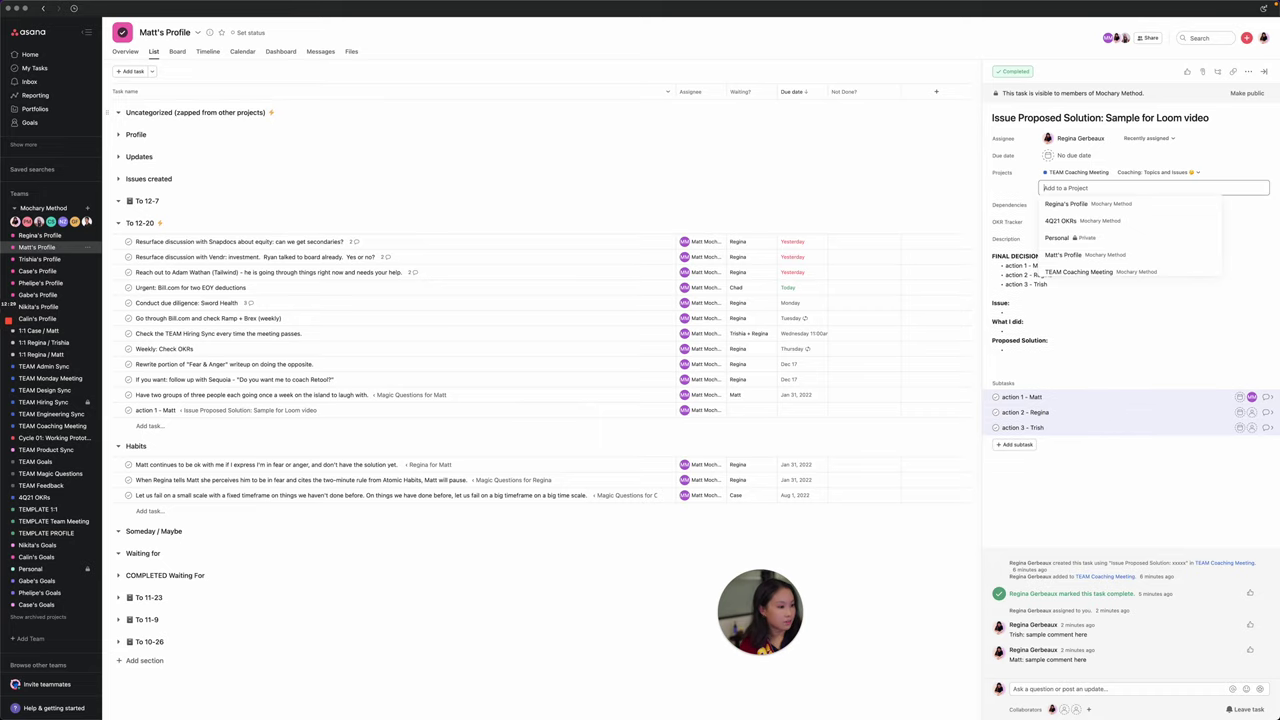
{"action": "left_click", "coordinate": [1100, 491]}
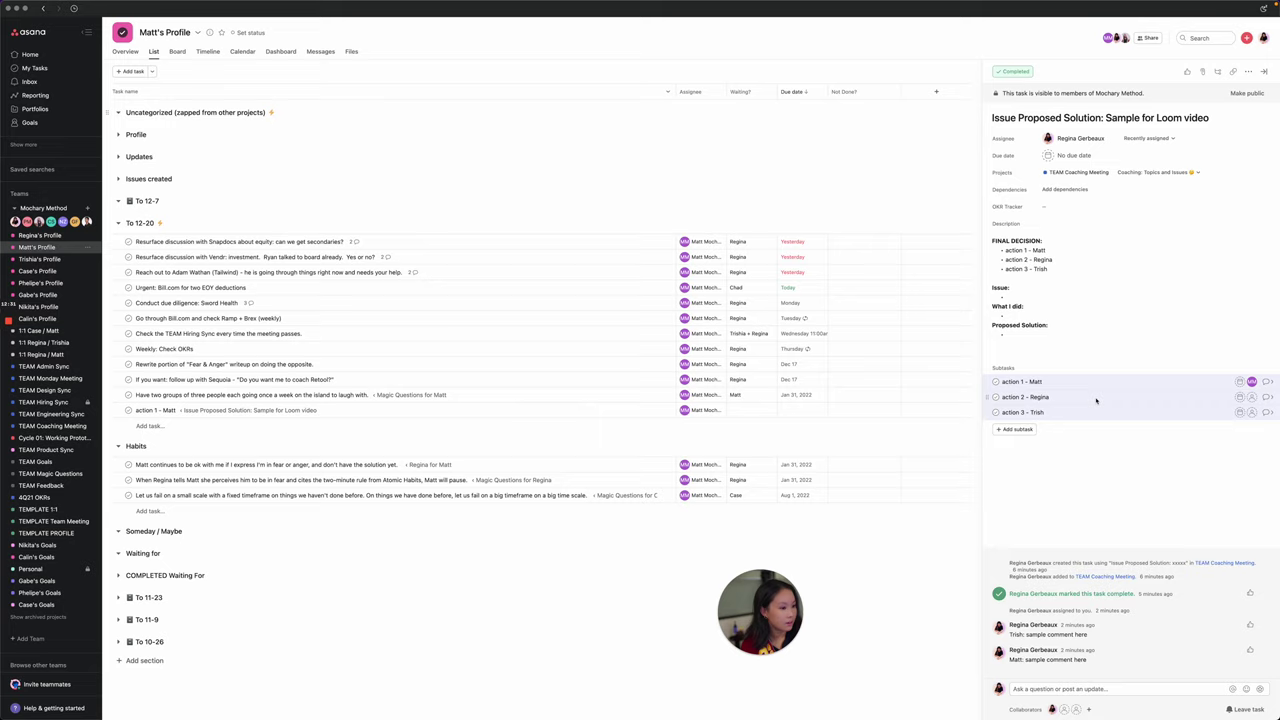
{"action": "right_click", "coordinate": [1095, 400]}
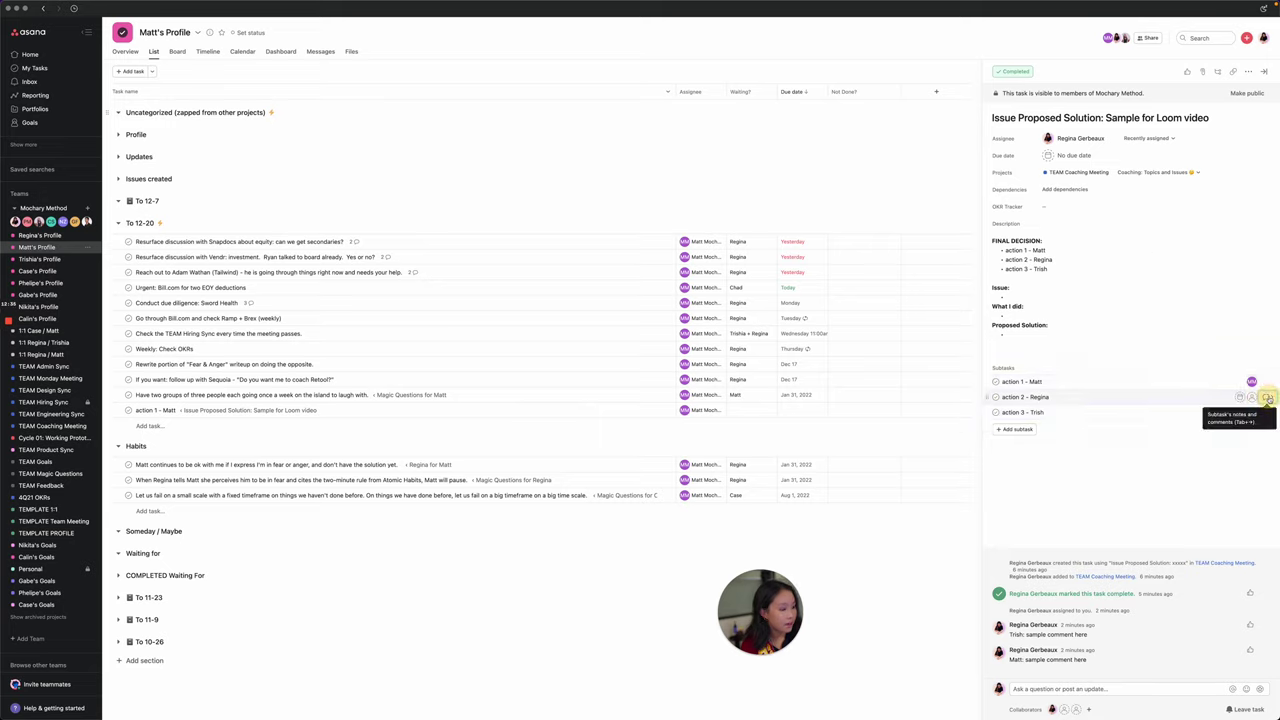
Add the action 2 subtask to TEAM Coaching Meeting's Actions section, assigned to its named teammate.
{"action": "left_click", "coordinate": [1250, 397]}
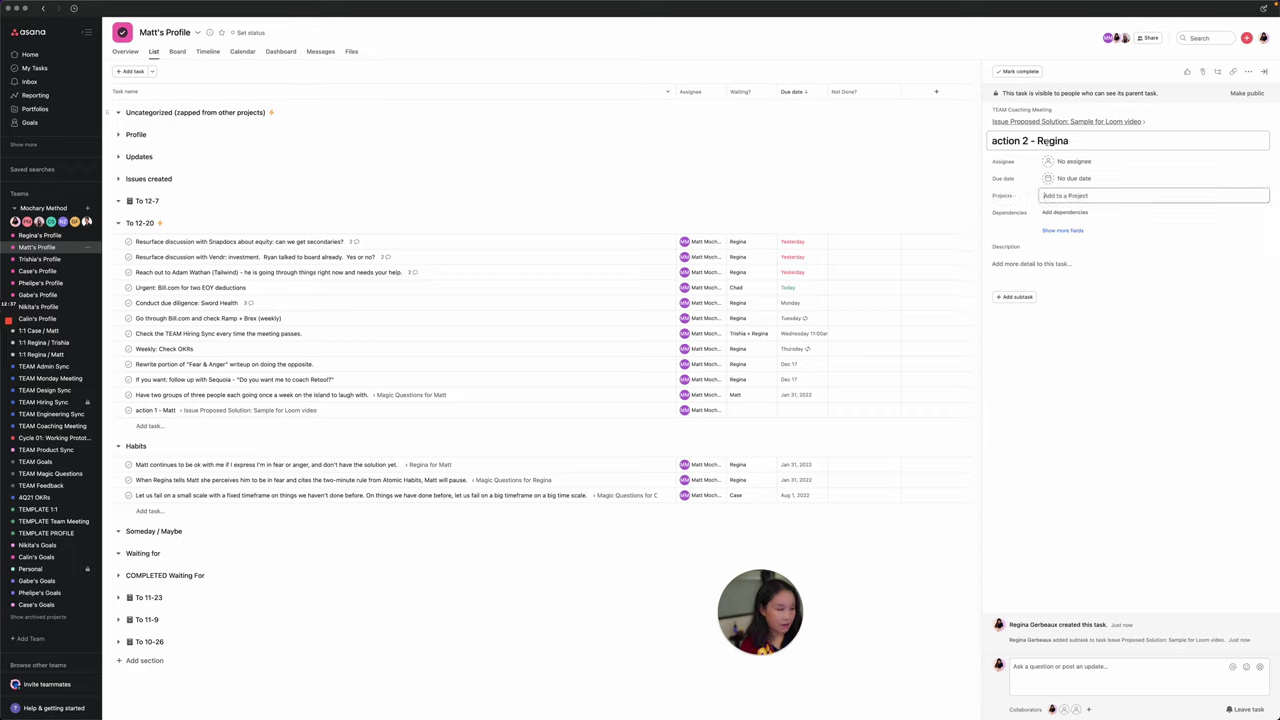
{"action": "key", "text": "Tab+p"}
{"action": "left_click", "coordinate": [1080, 279]}
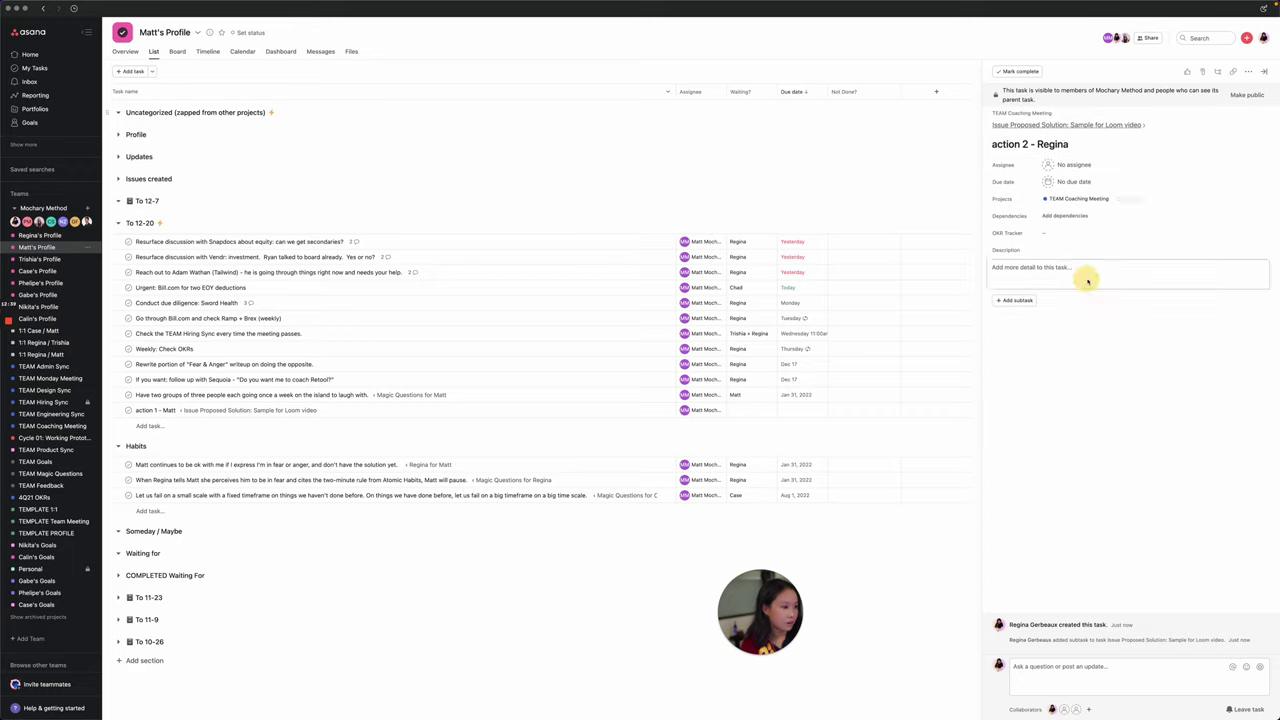
{"action": "left_click", "coordinate": [1065, 164]}
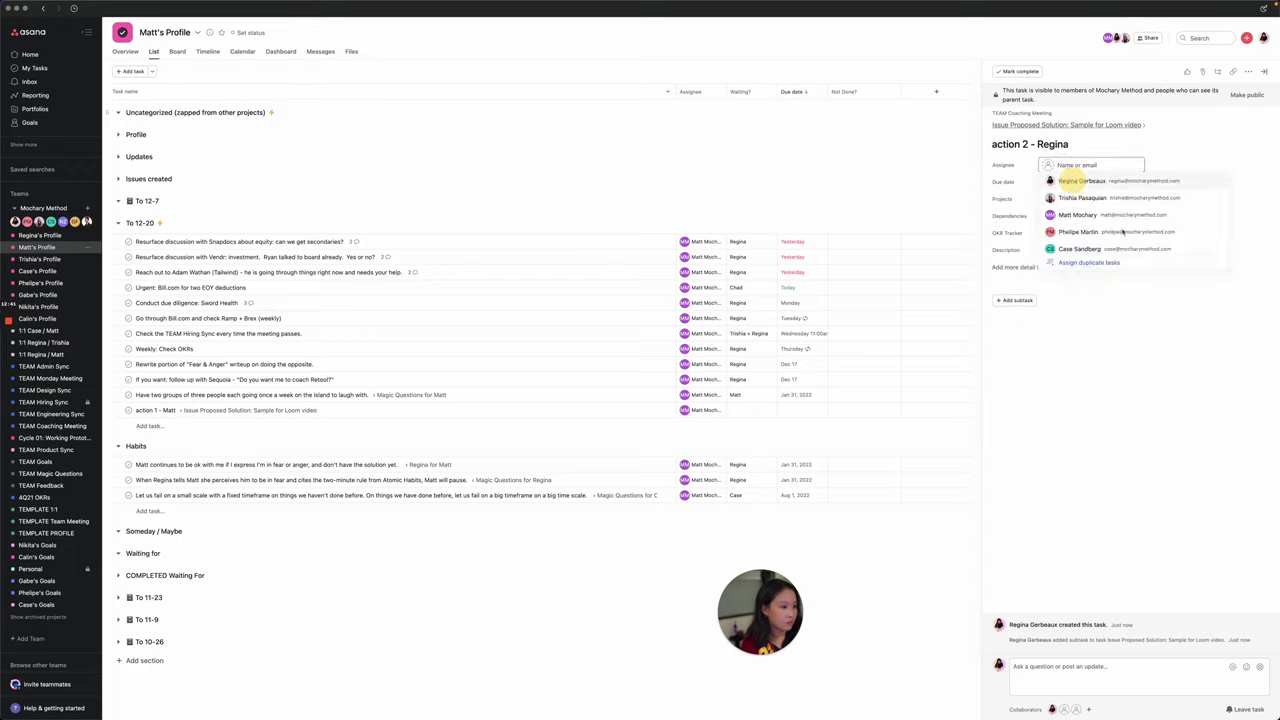
{"action": "left_click", "coordinate": [1072, 185]}
{"action": "left_click", "coordinate": [1133, 198]}
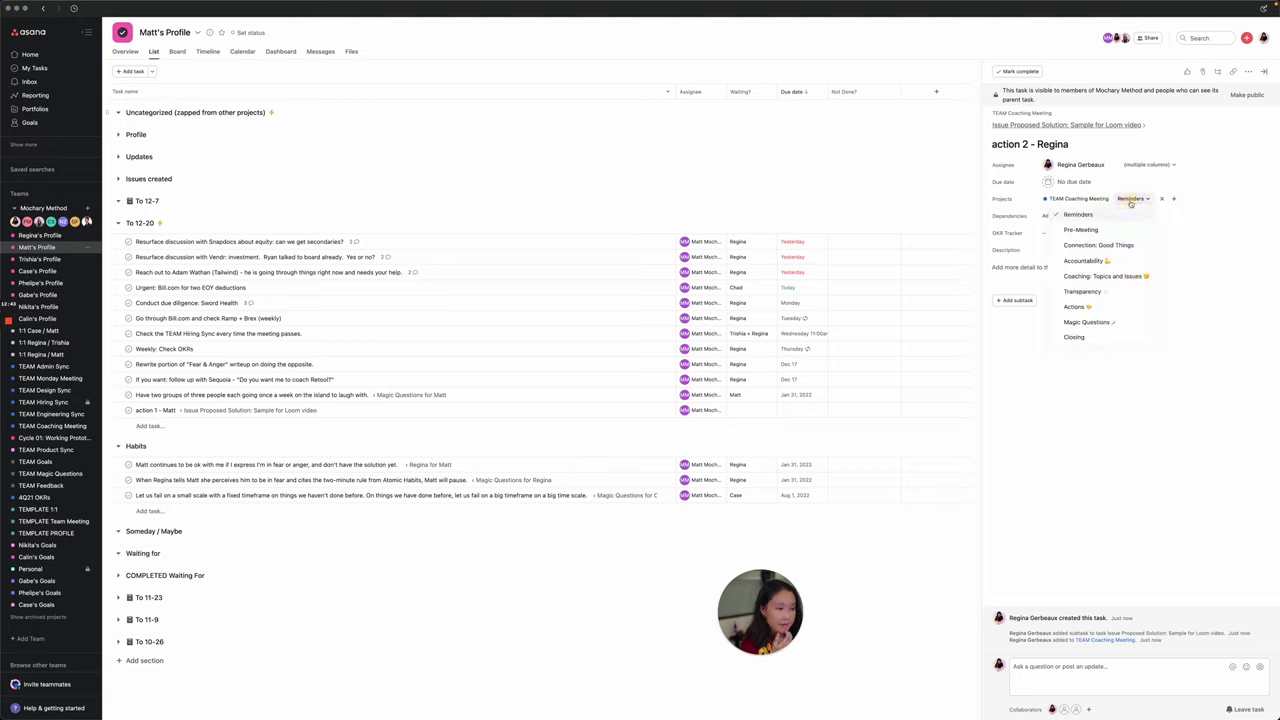
{"action": "left_click", "coordinate": [1088, 311]}
Give action 2 a Dec 17 due date and return to the parent task.
{"action": "left_click", "coordinate": [1062, 181]}
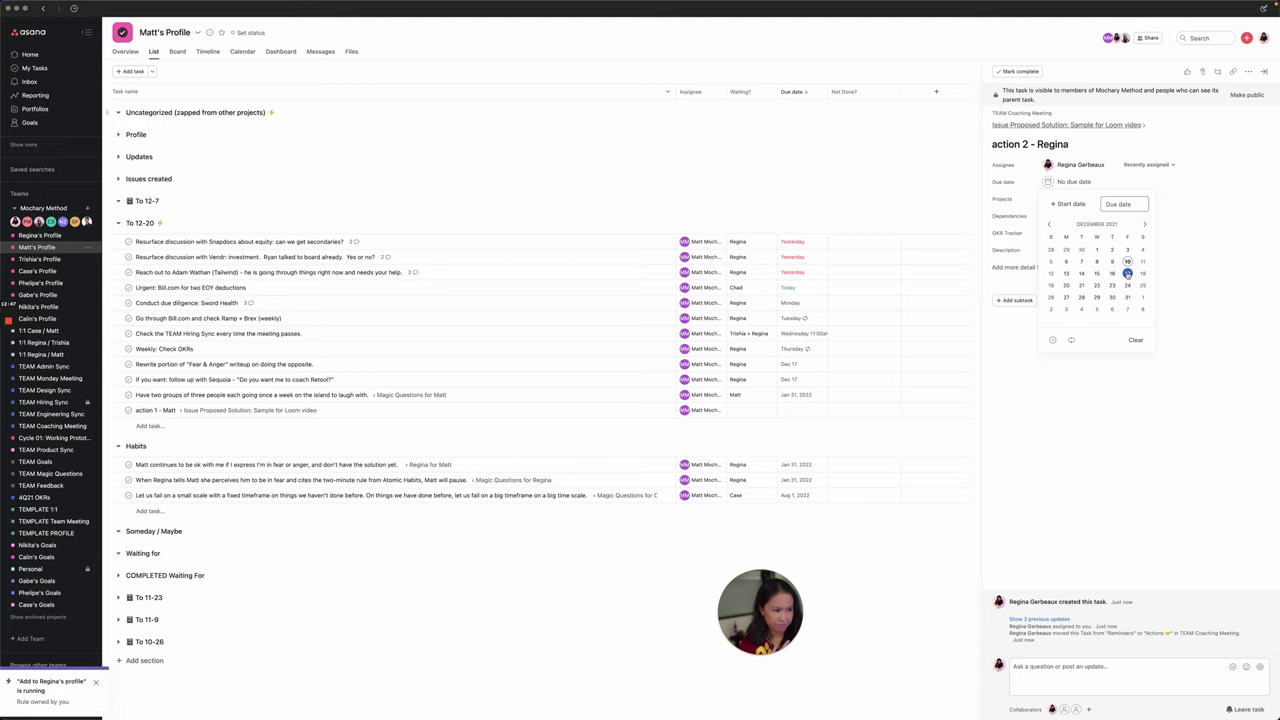
{"action": "left_click", "coordinate": [1127, 273]}
{"action": "left_click", "coordinate": [1130, 622]}
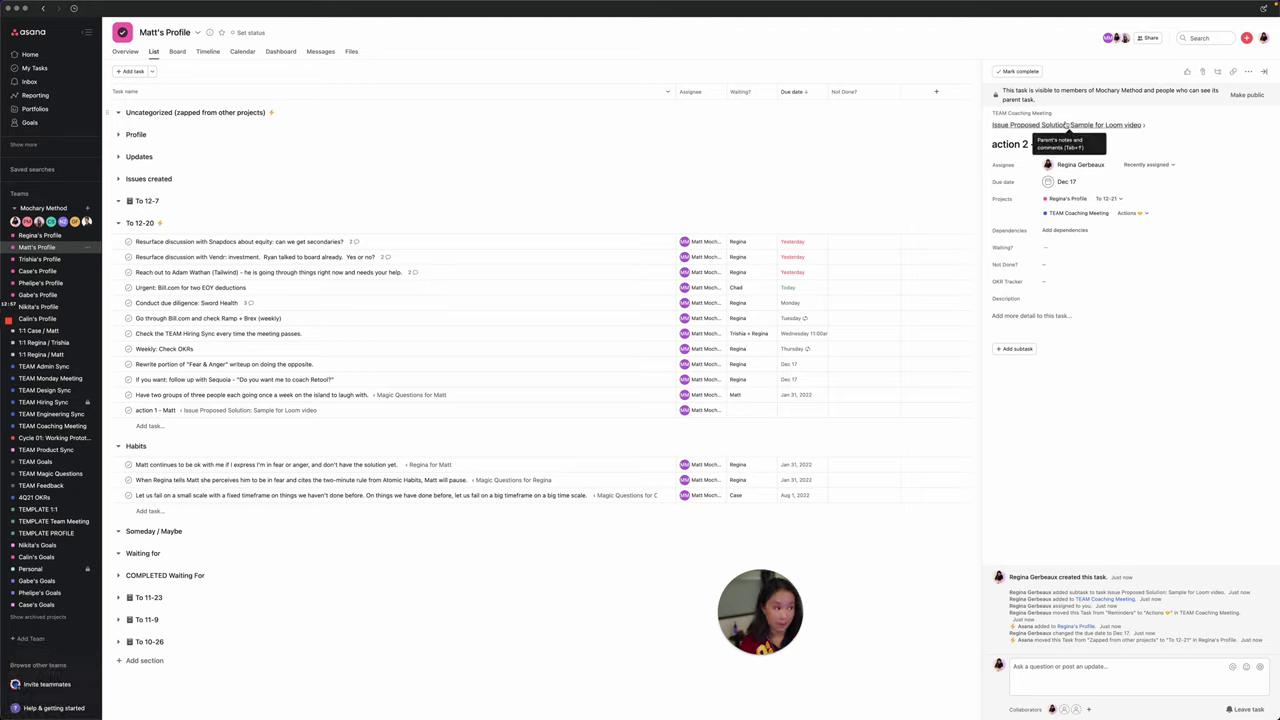
{"action": "left_click", "coordinate": [1066, 122]}
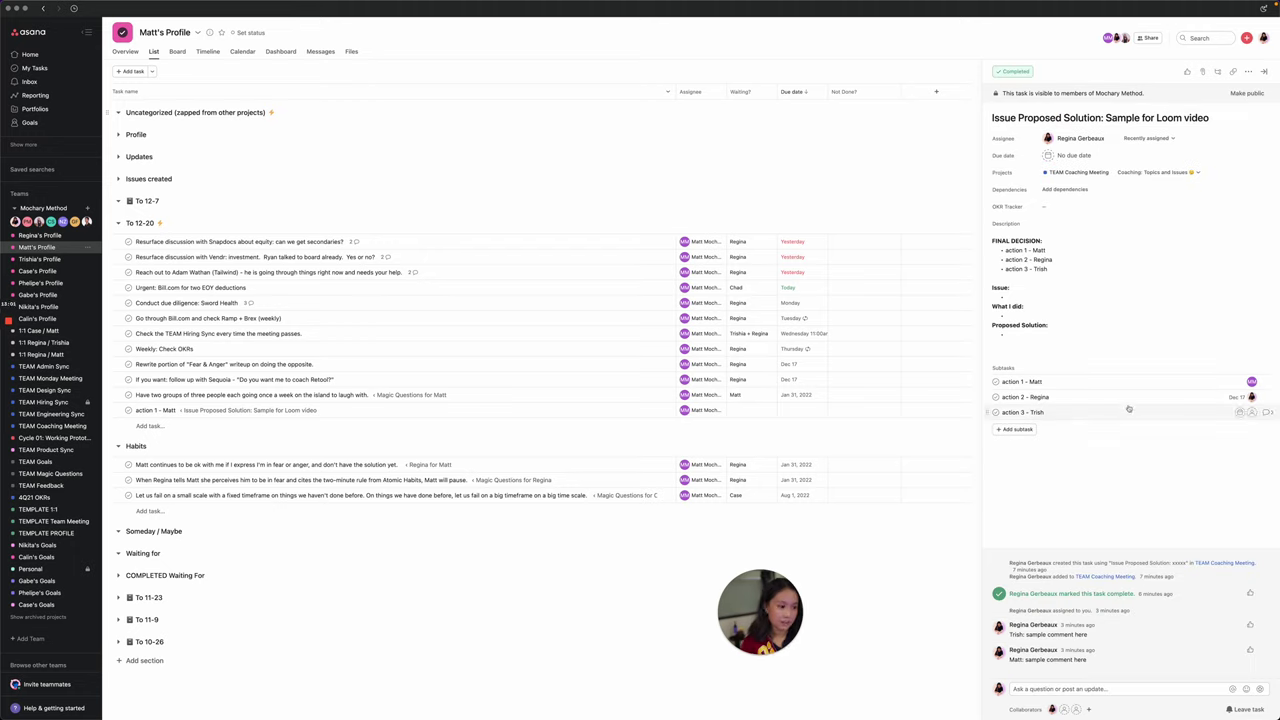
Set Dec 17 due dates on the action 1 and action 3 subtasks.
{"action": "left_click", "coordinate": [1239, 382]}
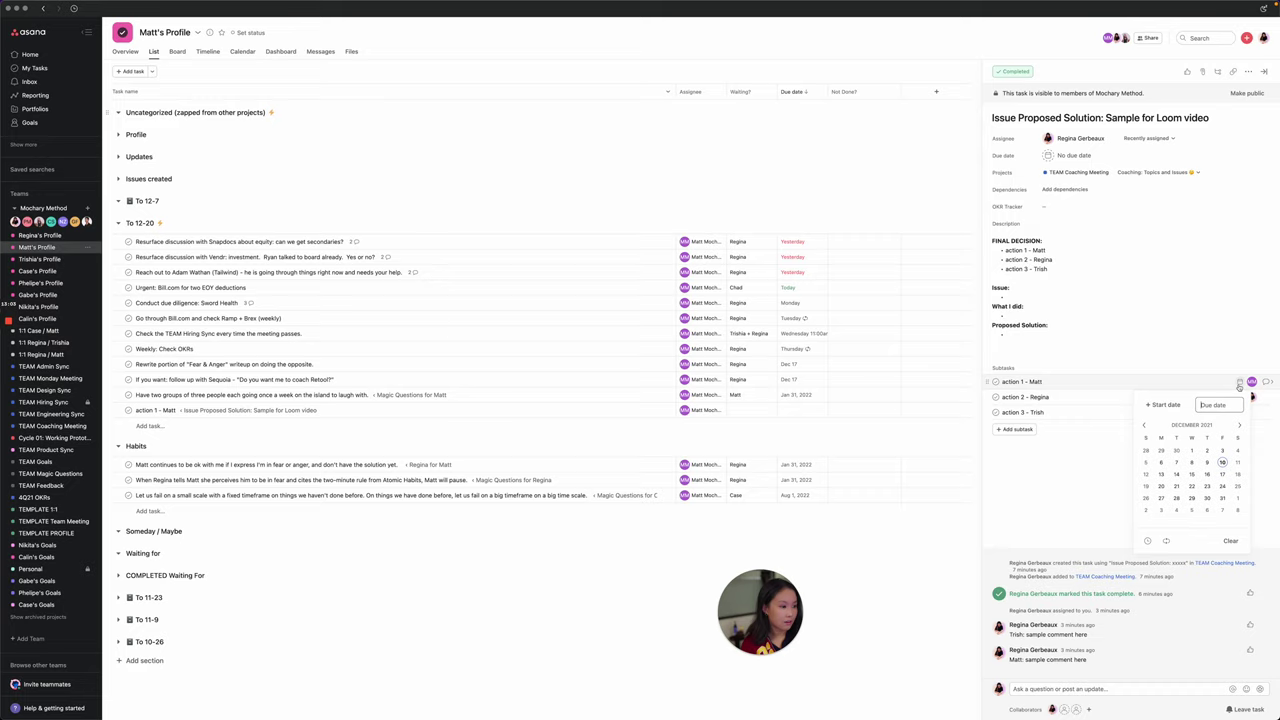
{"action": "left_click", "coordinate": [1222, 474]}
{"action": "left_click", "coordinate": [1075, 478]}
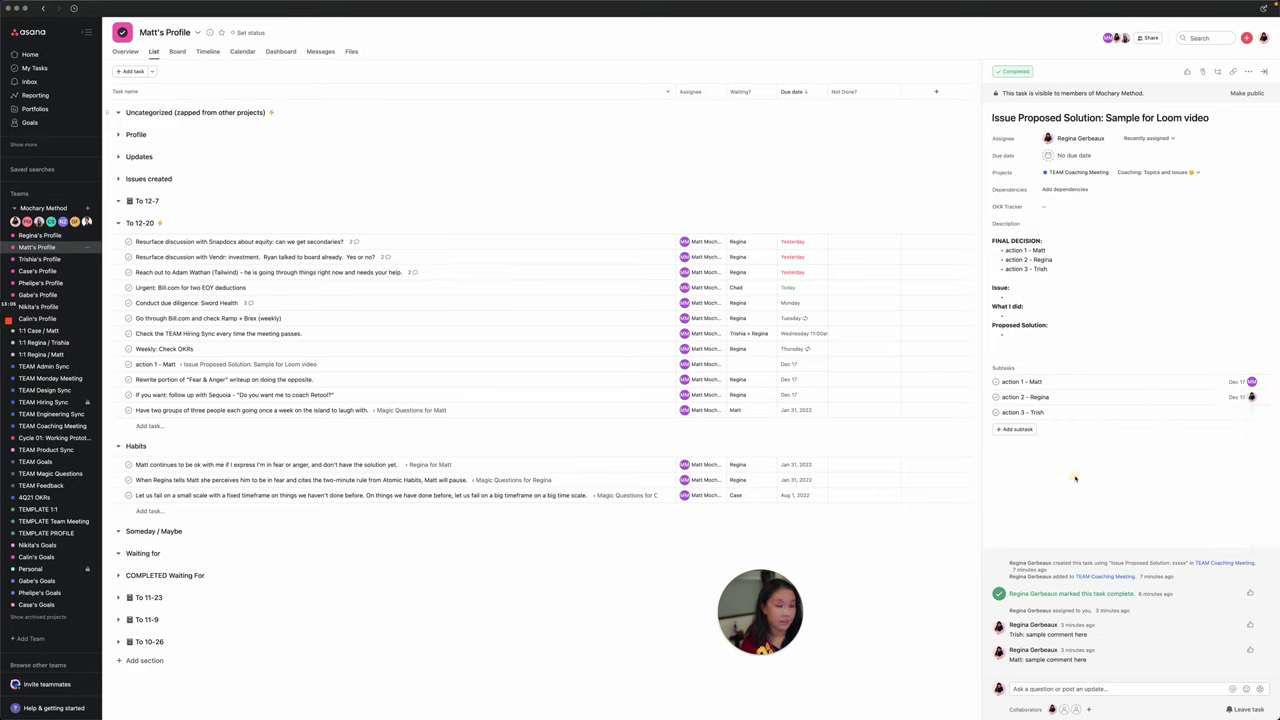
{"action": "left_click", "coordinate": [1239, 412]}
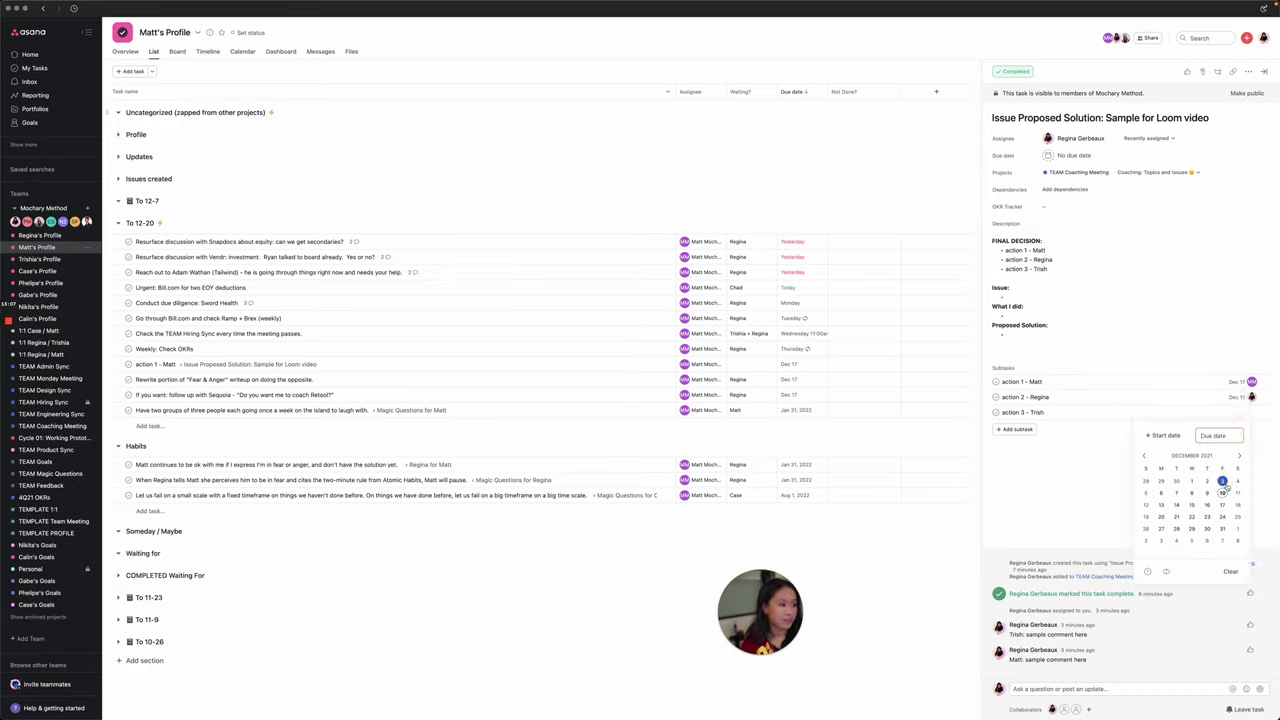
{"action": "left_click", "coordinate": [1222, 502]}
{"action": "left_click", "coordinate": [1256, 413]}
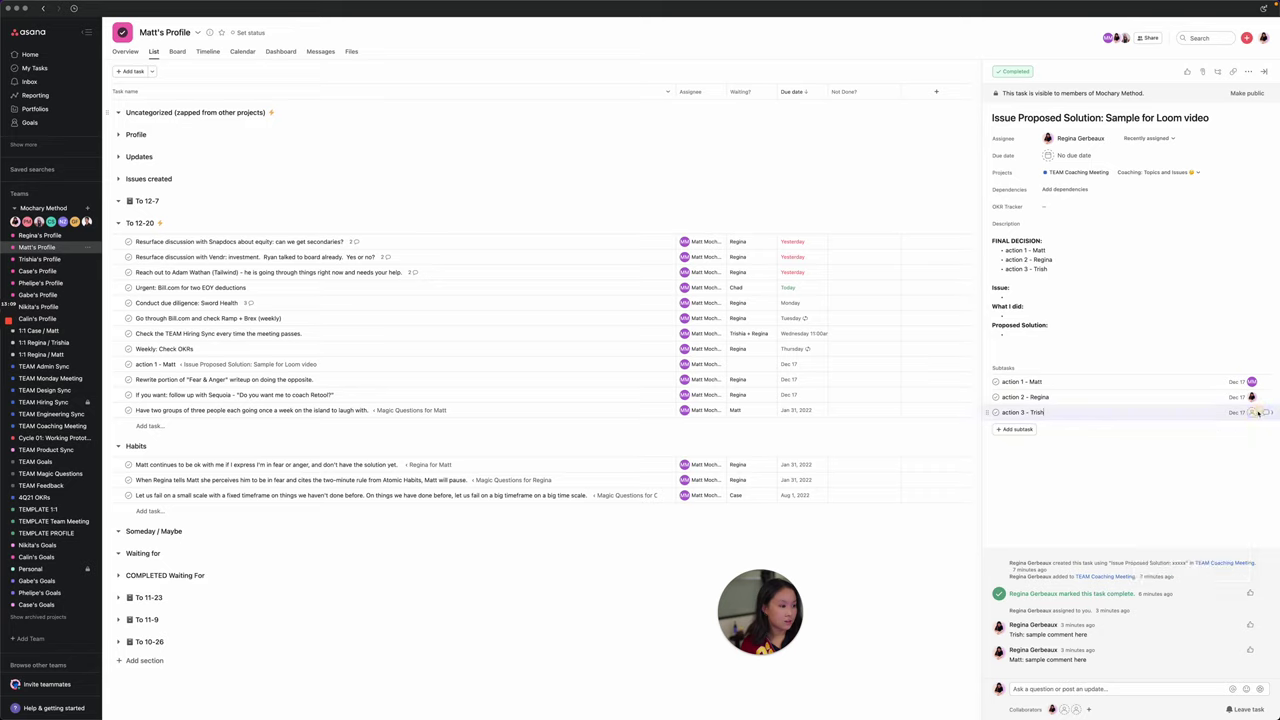
Assign action 3 to its named teammate and file it under TEAM Coaching Meeting's Actions section.
{"action": "left_click", "coordinate": [1251, 414]}
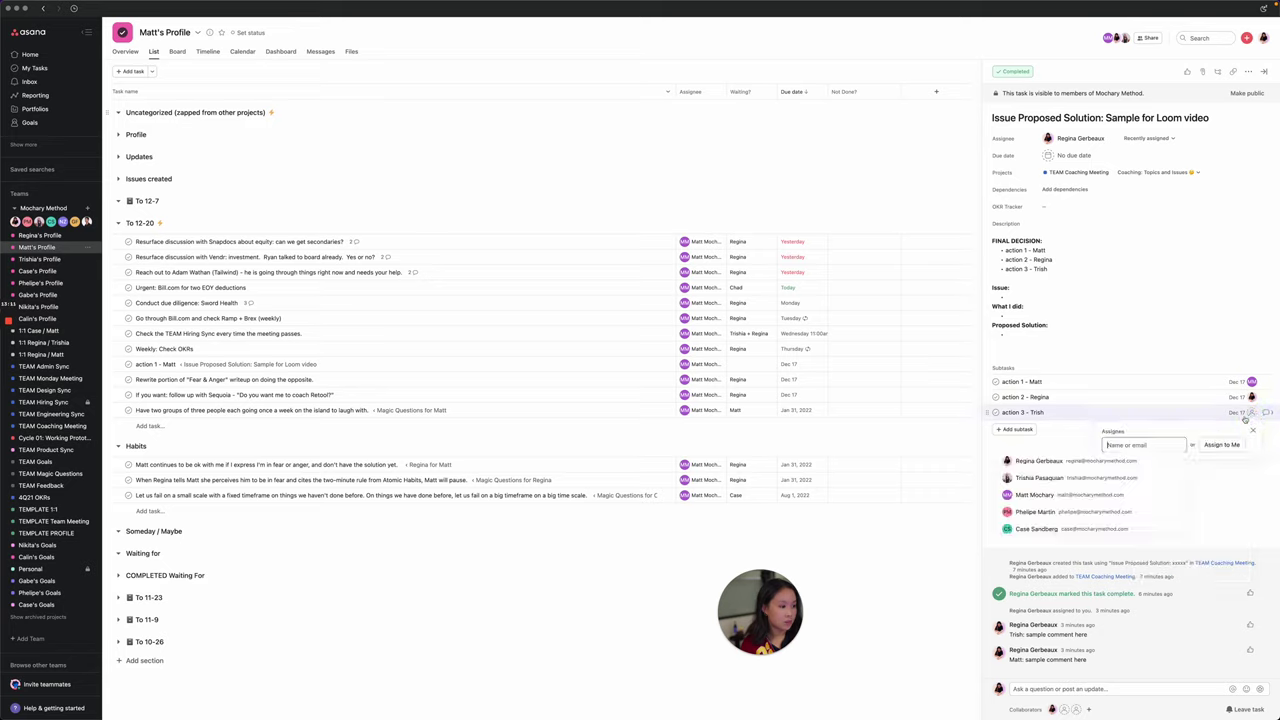
{"action": "left_click", "coordinate": [1115, 470]}
{"action": "left_click", "coordinate": [1266, 413]}
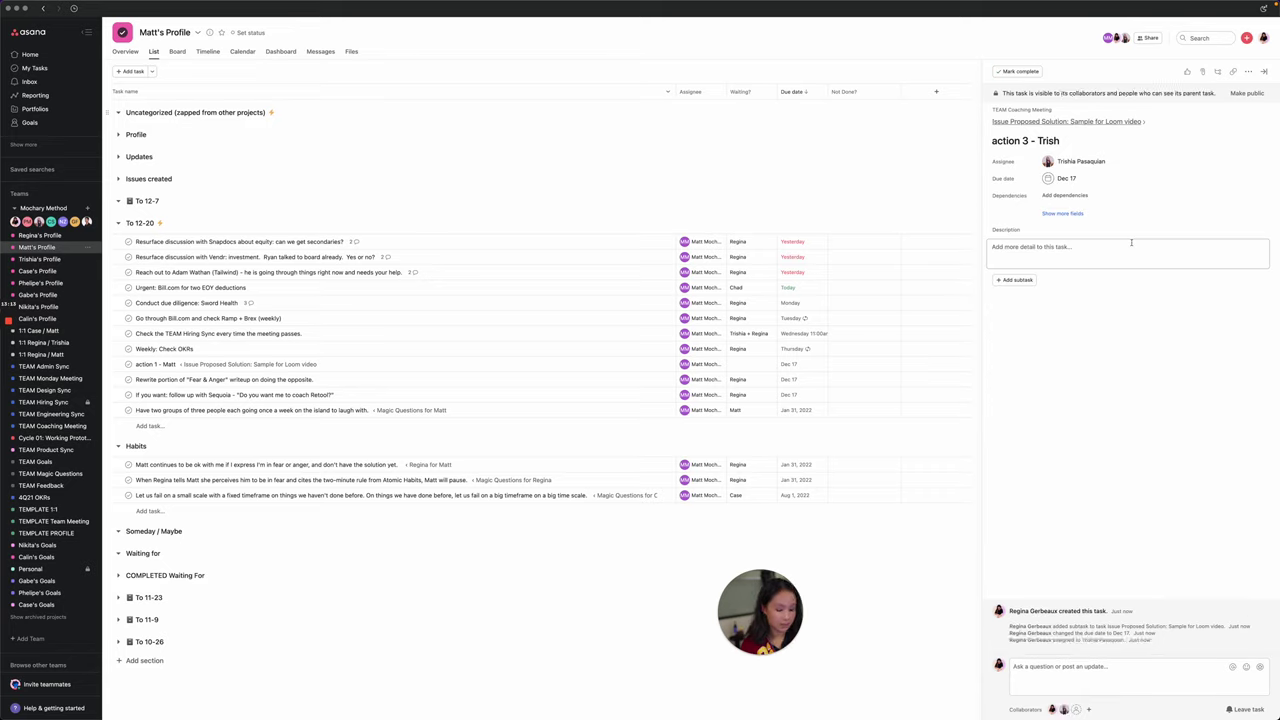
{"action": "scroll", "coordinate": [1104, 256], "scroll_direction": "down", "scroll_amount": 2}
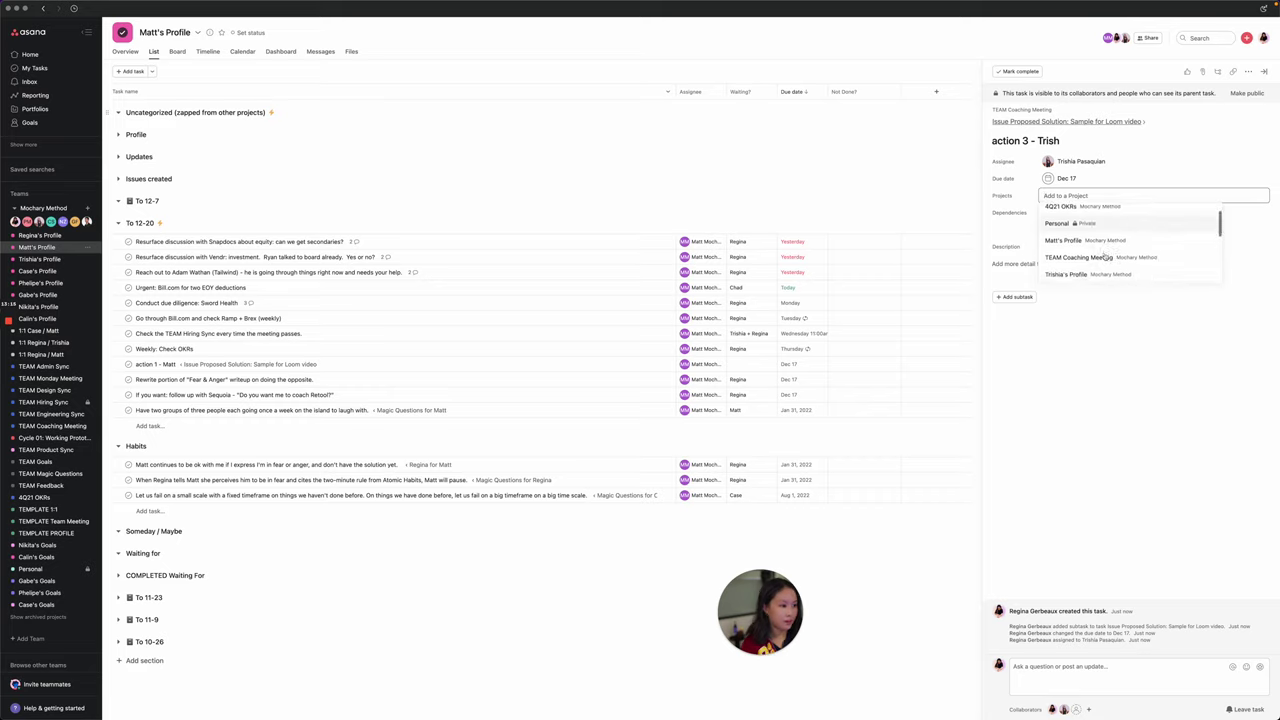
{"action": "left_click", "coordinate": [1104, 258]}
{"action": "left_click", "coordinate": [1131, 198]}
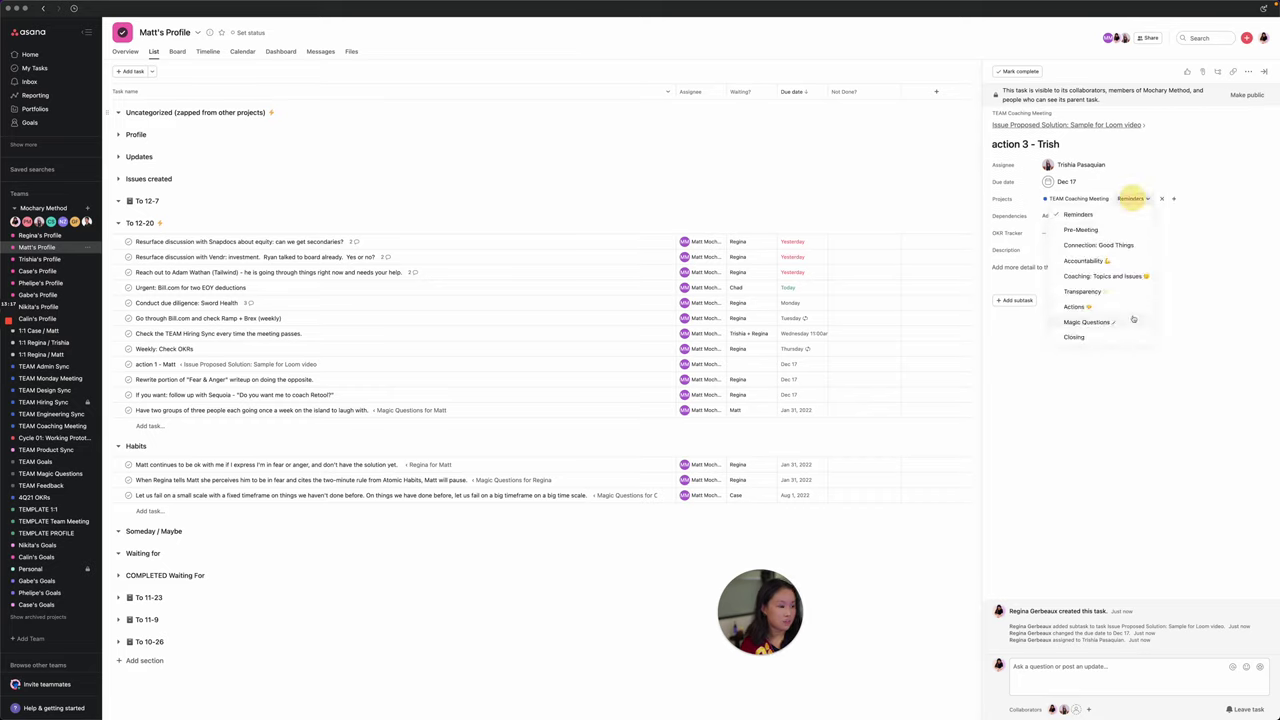
{"action": "left_click", "coordinate": [1109, 308]}
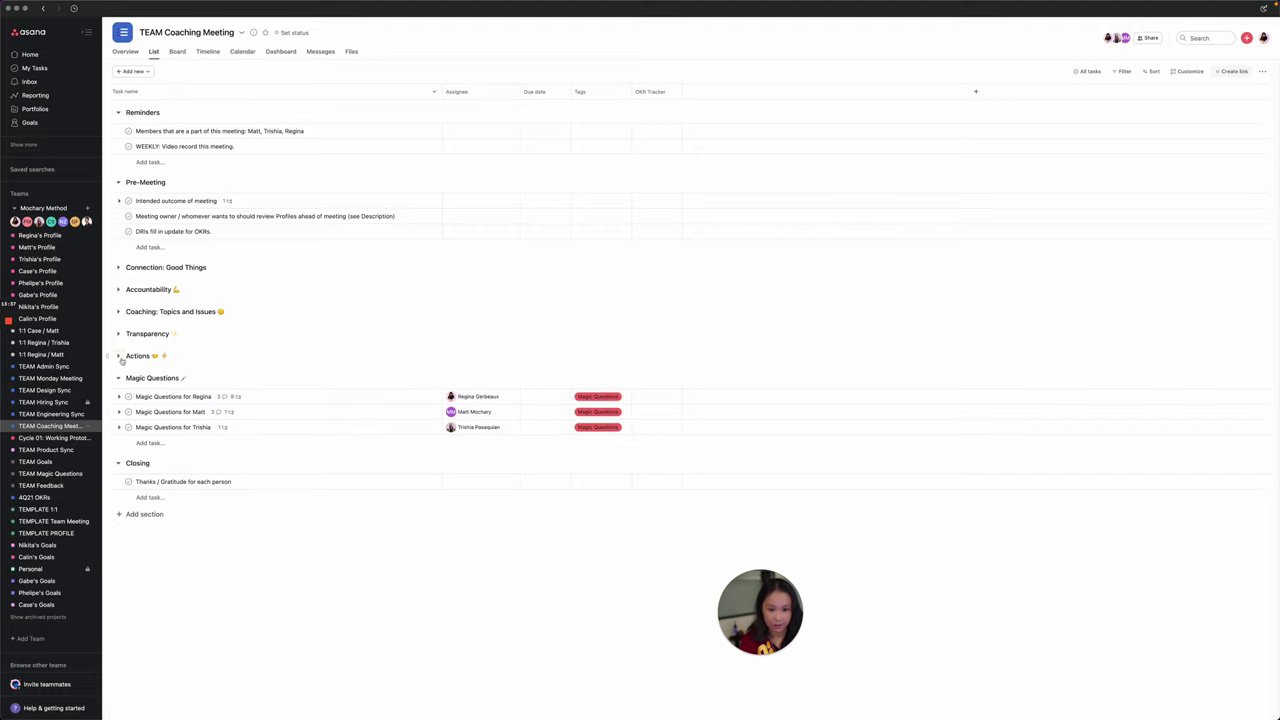
Expand the Actions and Coaching: Topics and Issues sections and open the third action subtask.
{"action": "left_click", "coordinate": [118, 356]}
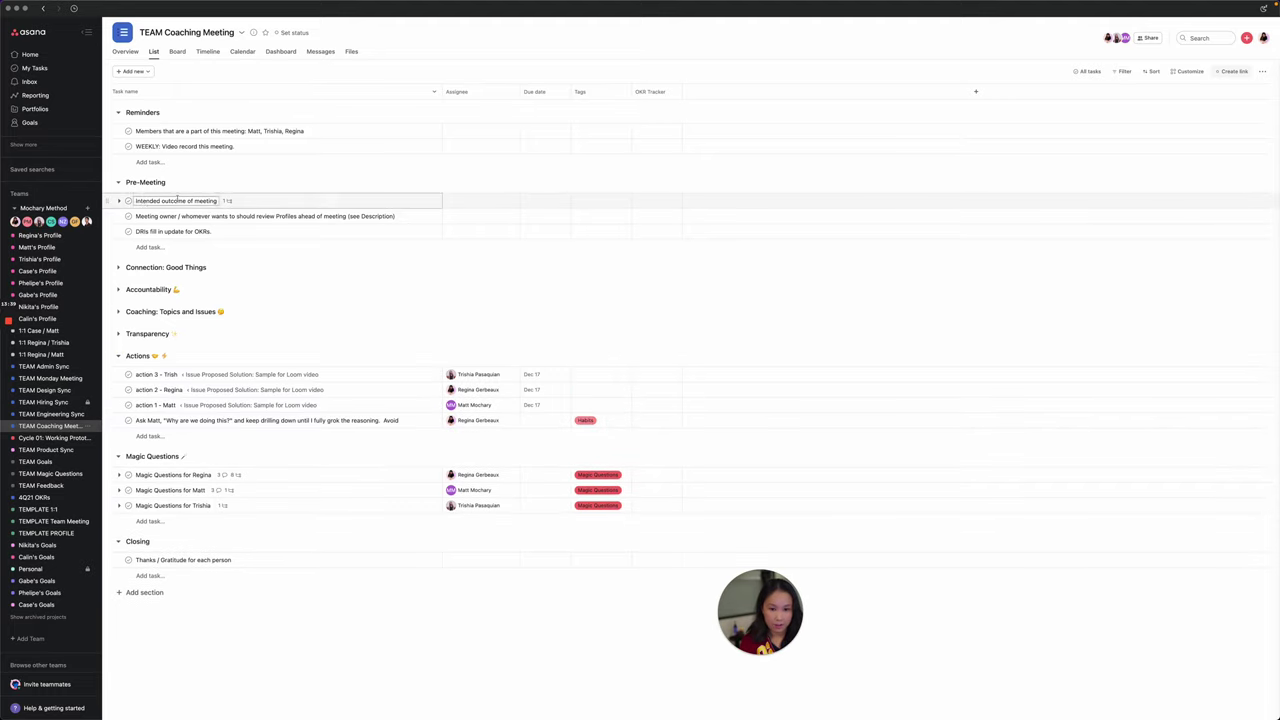
{"action": "left_click", "coordinate": [117, 312]}
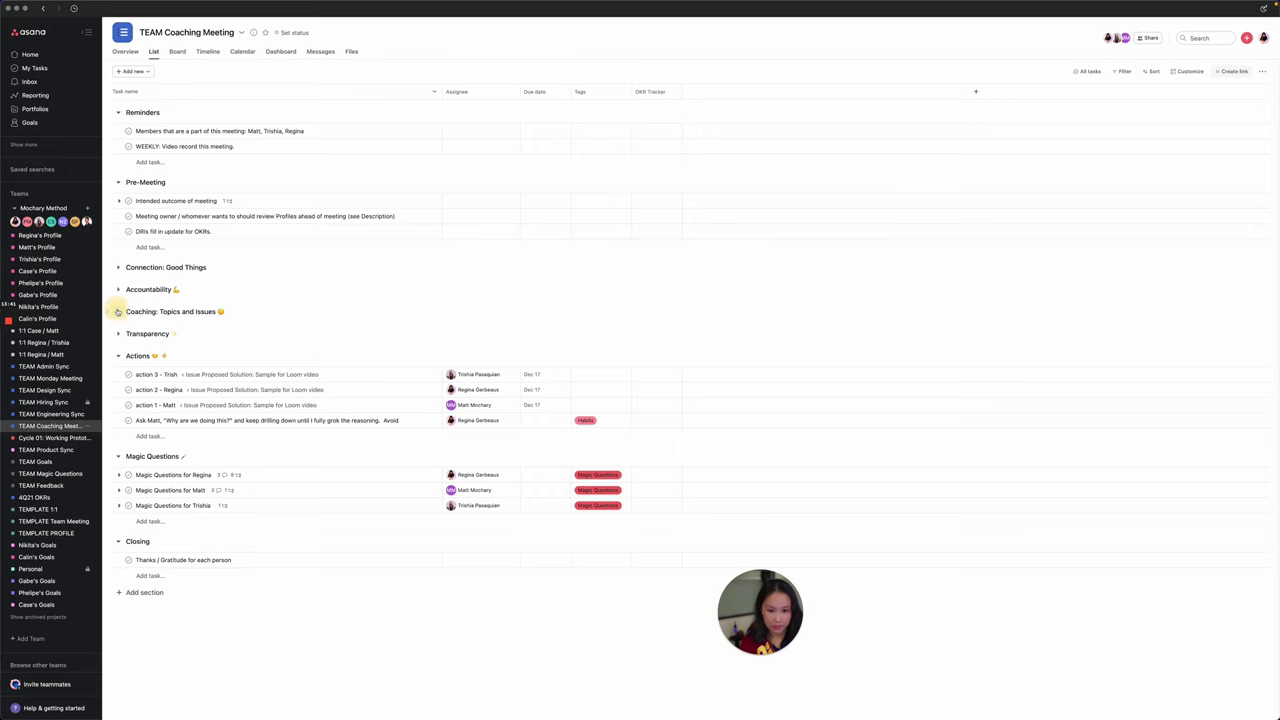
{"action": "left_click", "coordinate": [428, 331]}
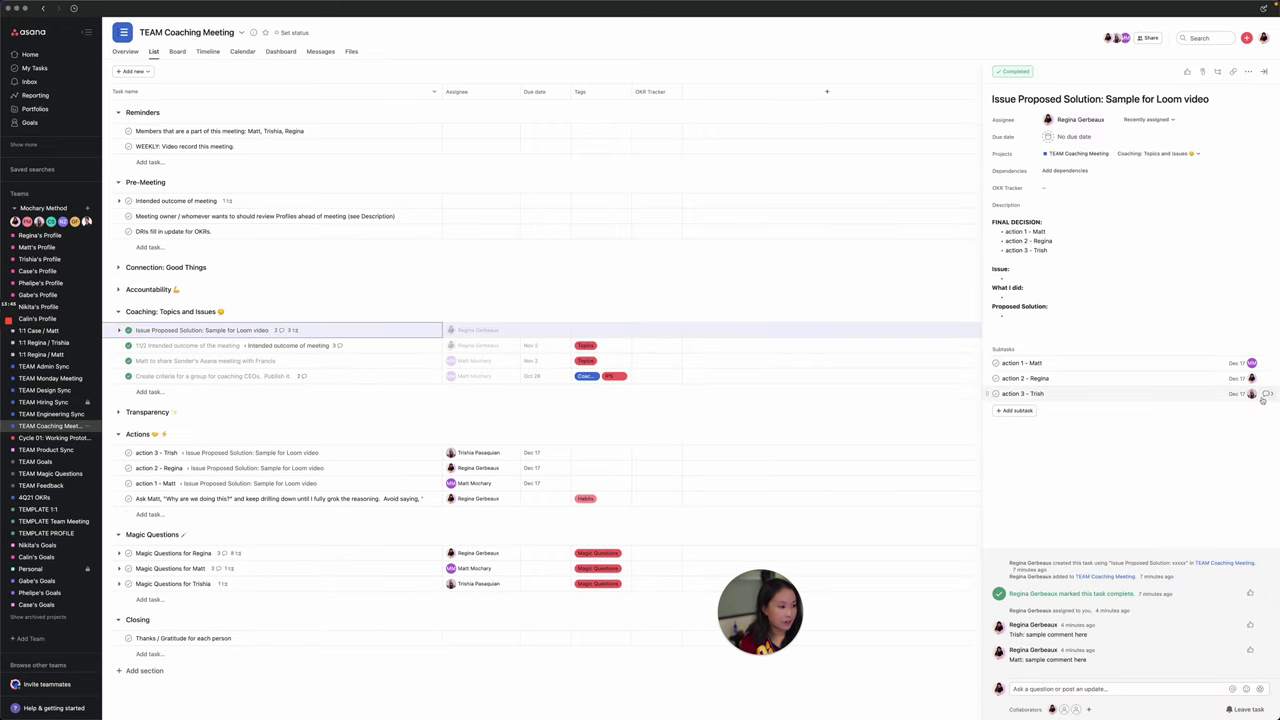
{"action": "left_click", "coordinate": [1266, 395]}
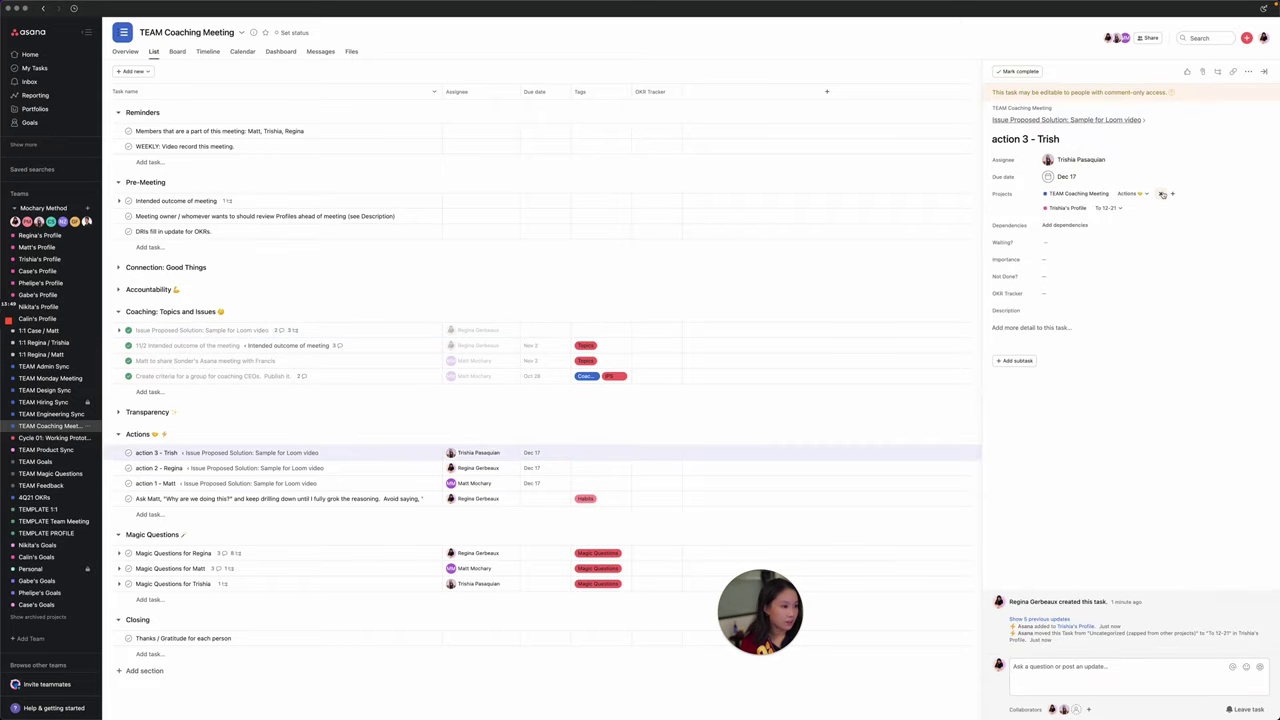
Remove the subtask from TEAM Coaching Meeting and re-add it, landing under Reminders.
{"action": "left_click", "coordinate": [1162, 194]}
{"action": "left_click", "coordinate": [1150, 193]}
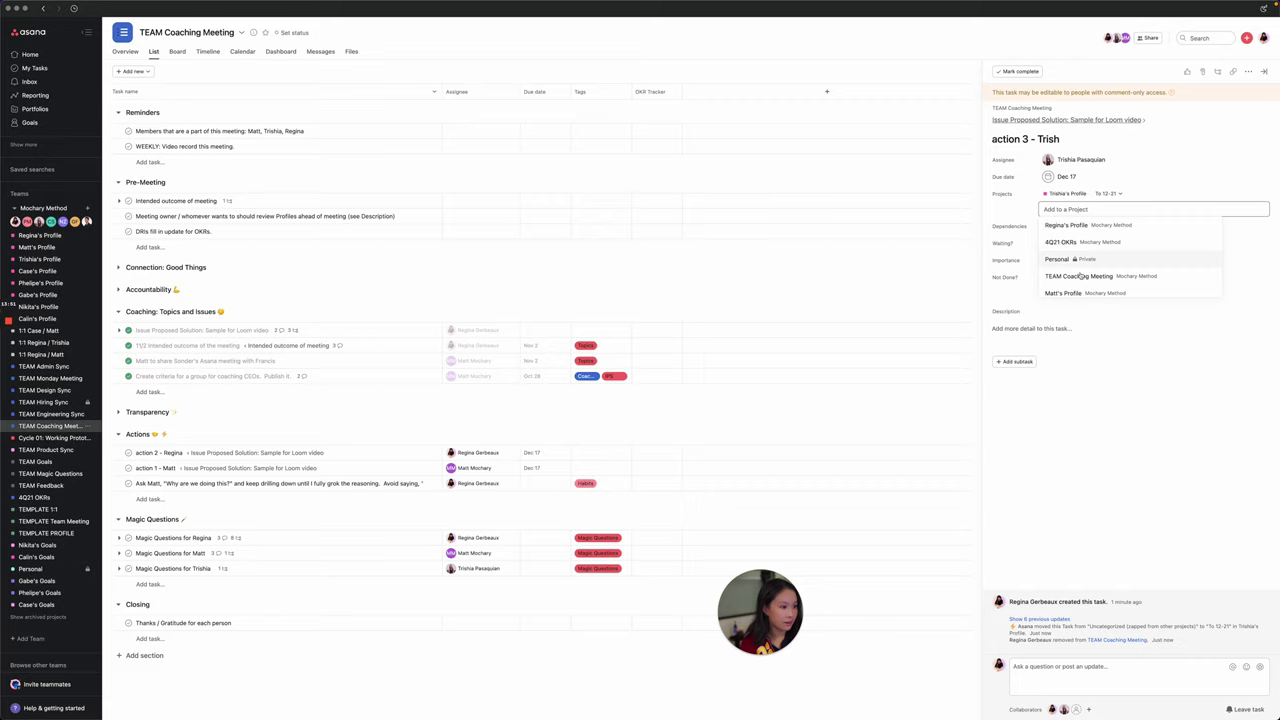
{"action": "left_click", "coordinate": [1080, 276]}
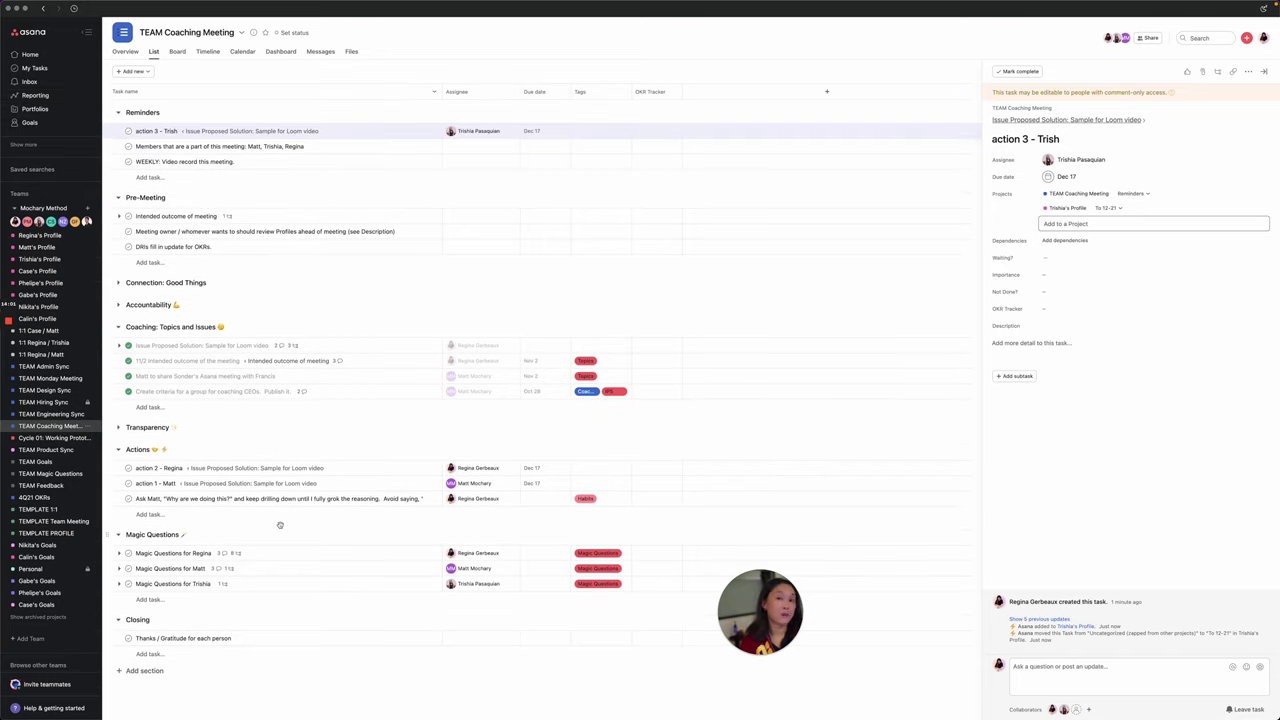
Change the subtask's TEAM Coaching Meeting section from Reminders to Actions.
{"action": "left_click", "coordinate": [1133, 195]}
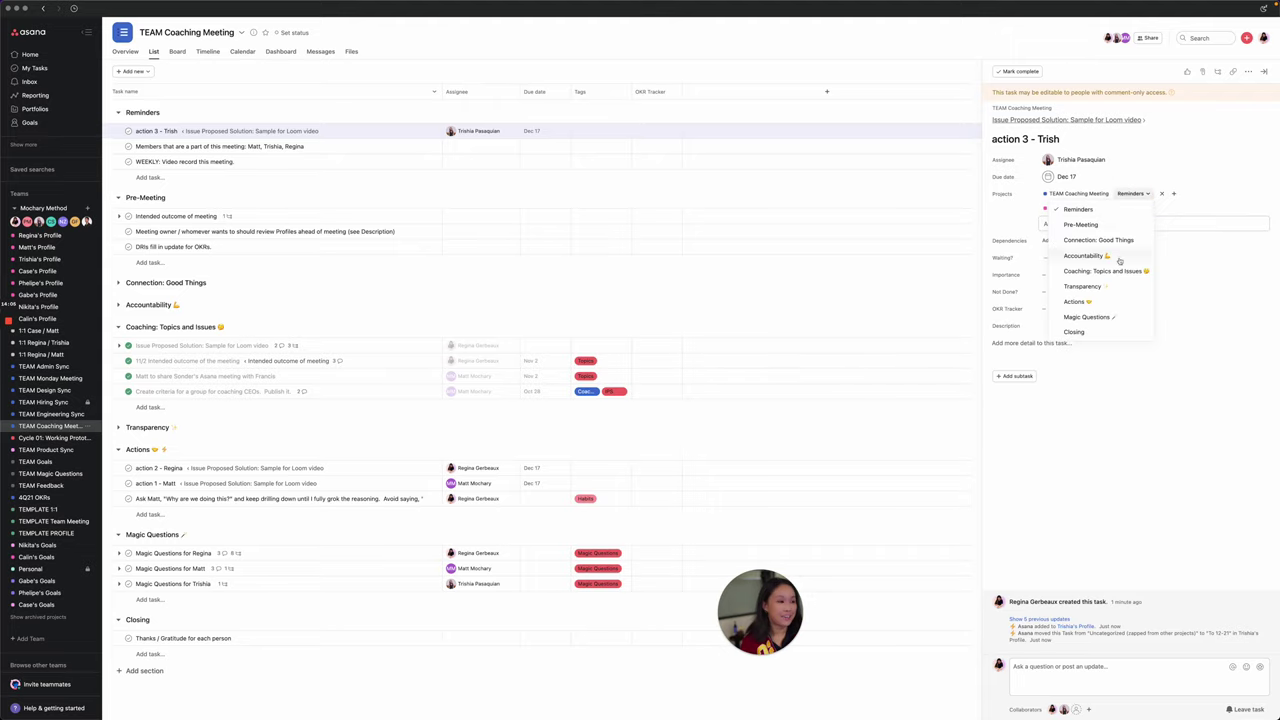
{"action": "left_click", "coordinate": [1108, 302]}
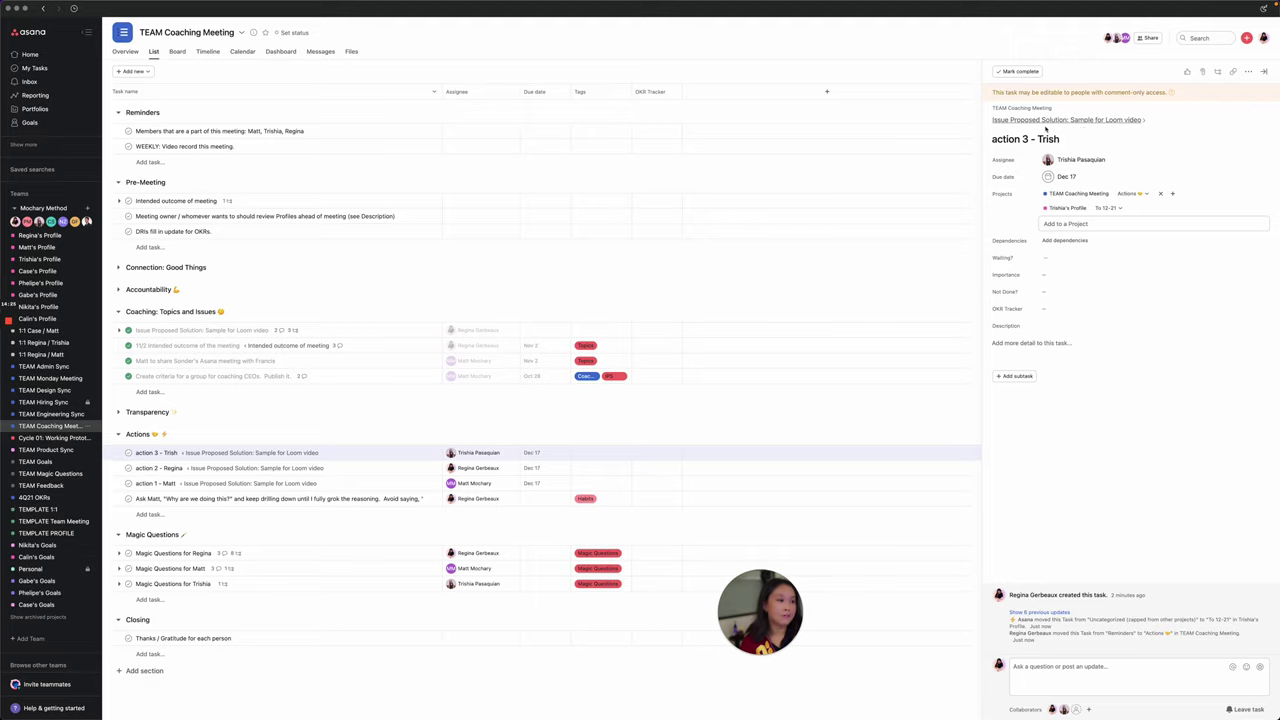
Remove the third action subtask from TEAM Coaching Meeting and the profile project, then reopen it.
{"action": "left_click", "coordinate": [1160, 193]}
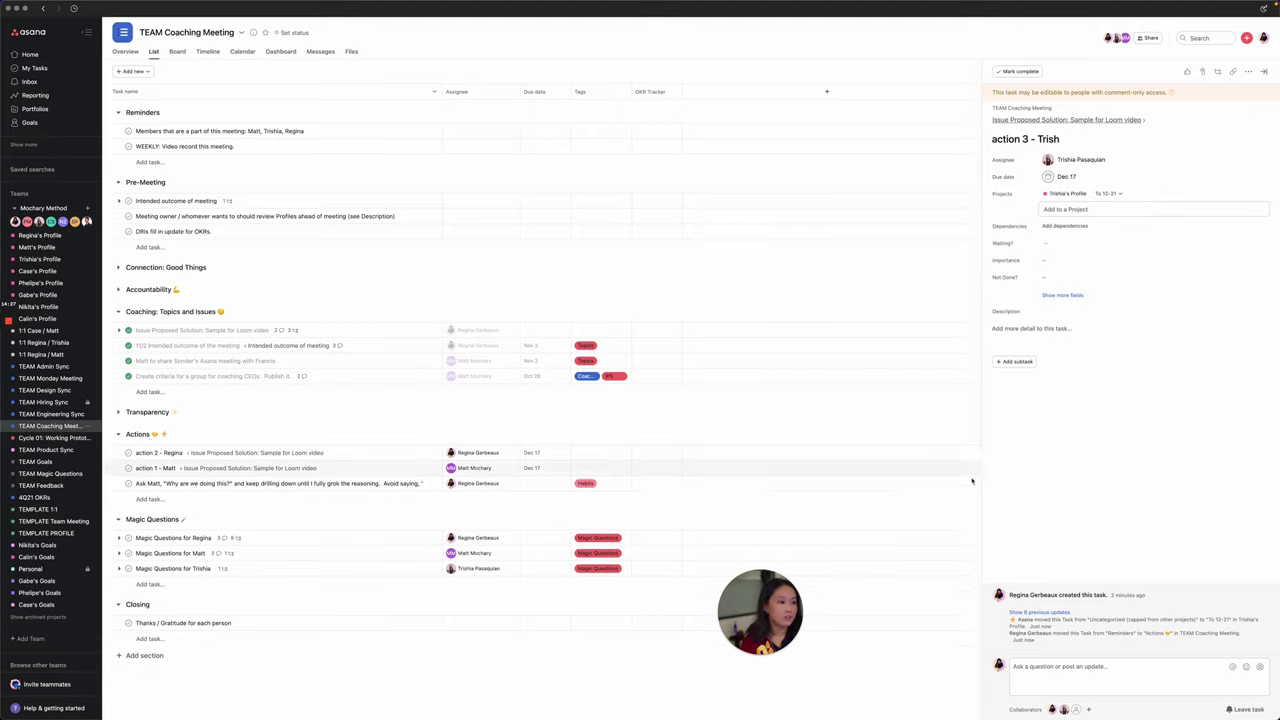
{"action": "left_click", "coordinate": [1133, 193]}
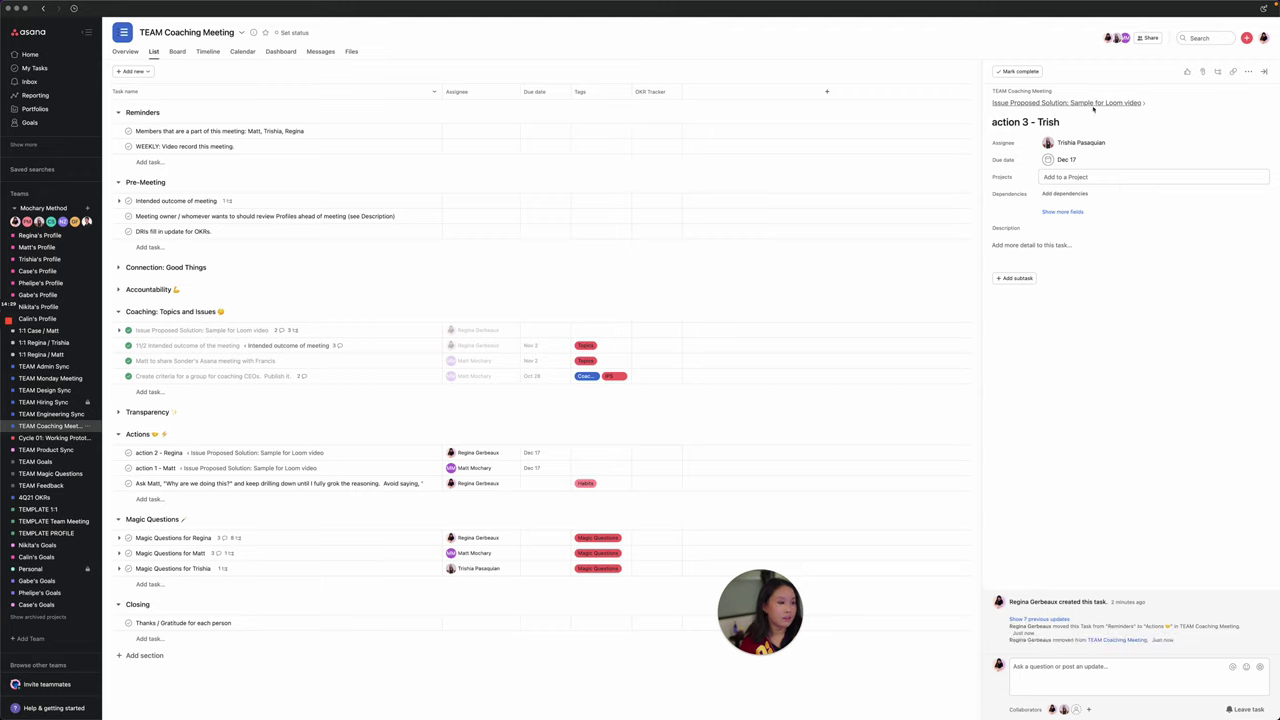
{"action": "left_click", "coordinate": [1095, 103]}
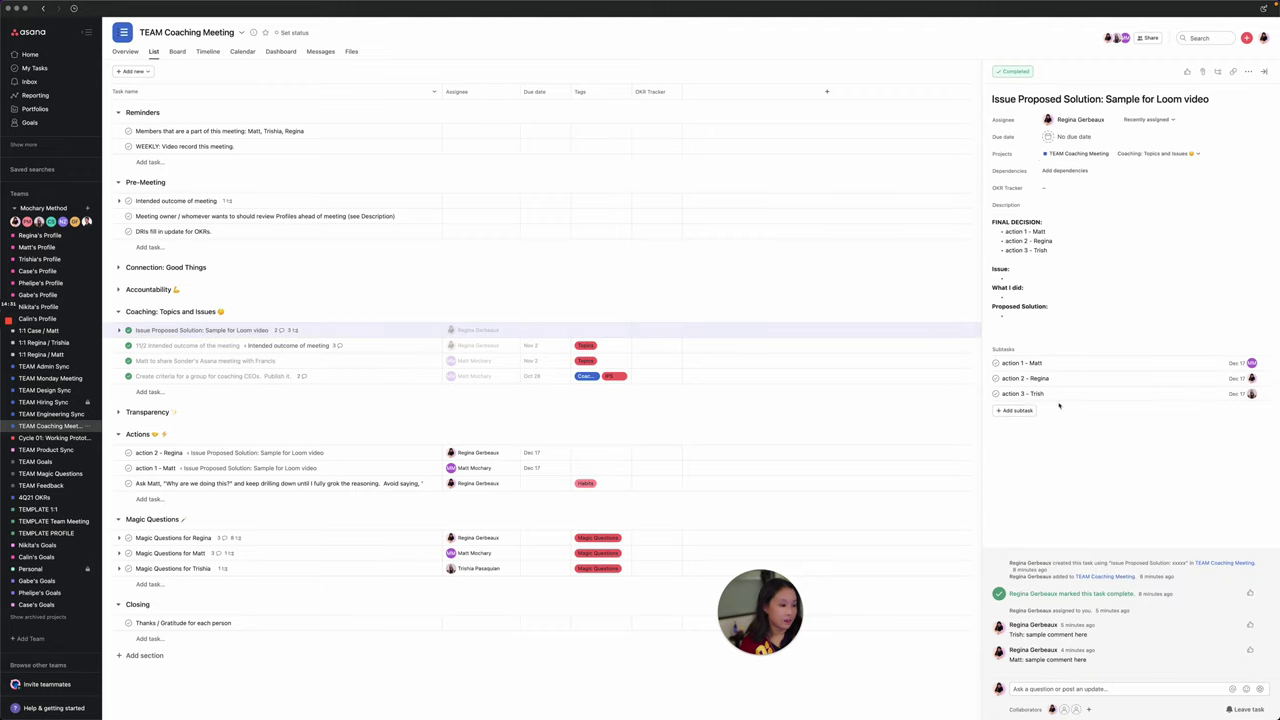
{"action": "left_click", "coordinate": [1265, 395]}
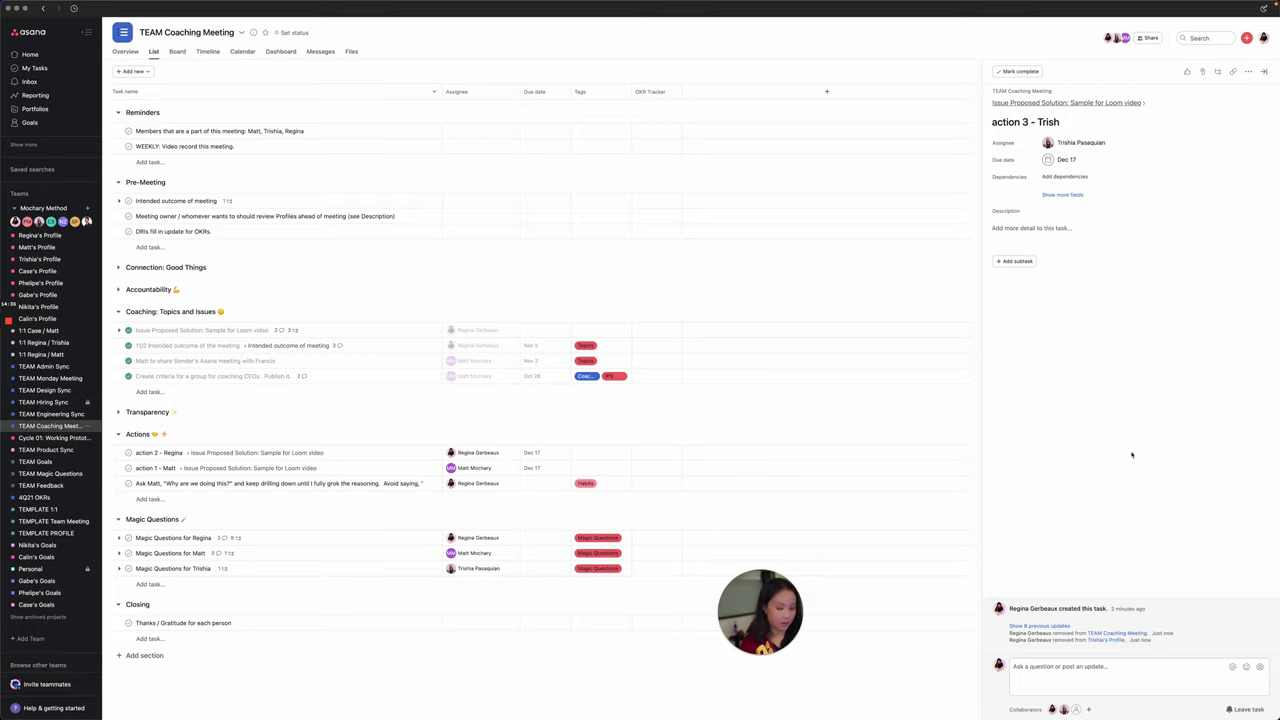
Add the subtask to the assignee's profile project and open that profile's list.
{"action": "key", "text": "Tab+p"}
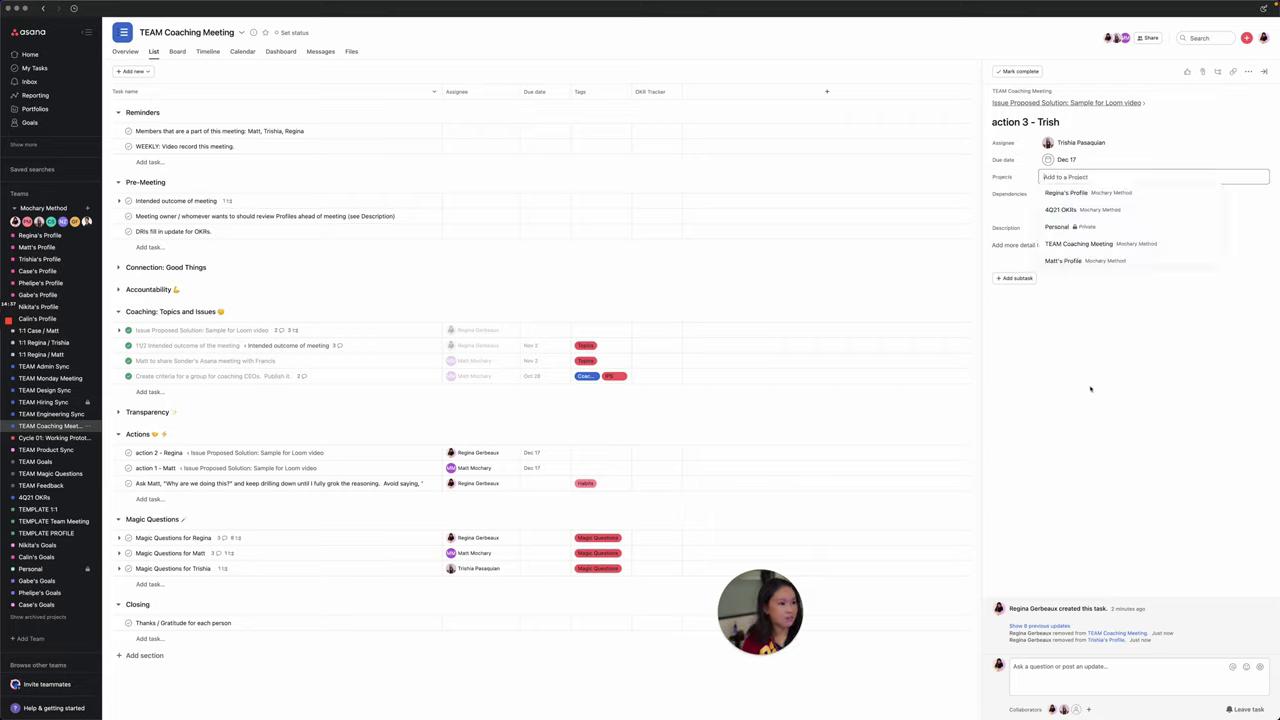
{"action": "type", "text": "tri"}
{"action": "left_click", "coordinate": [1092, 190]}
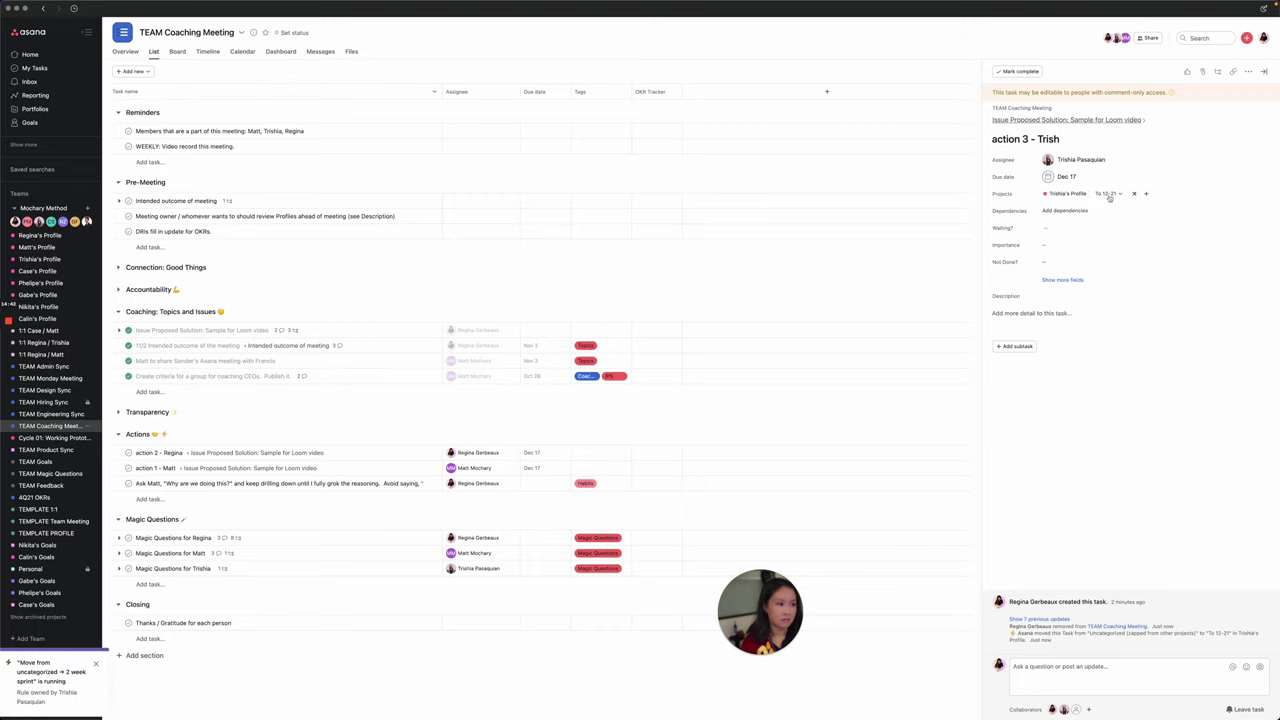
{"action": "left_click", "coordinate": [1070, 193]}
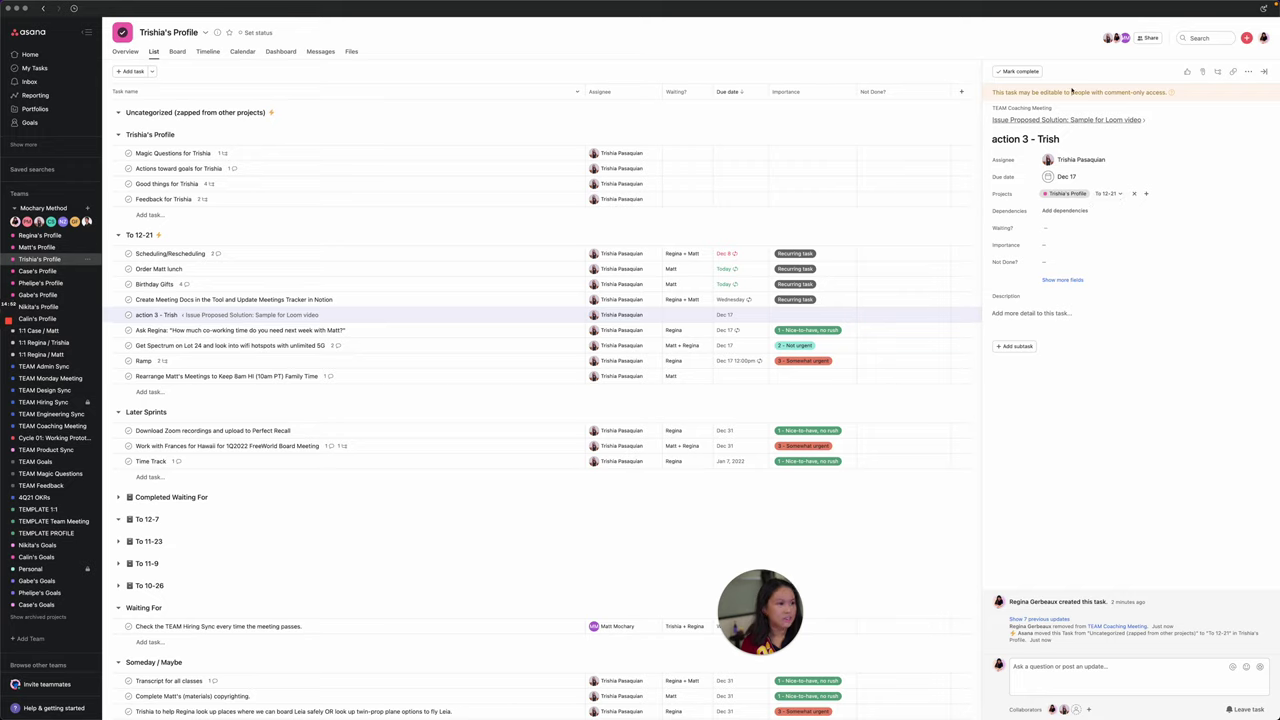
Reopen the third action subtask and file it under Actions in TEAM Coaching Meeting.
{"action": "left_click", "coordinate": [1072, 119]}
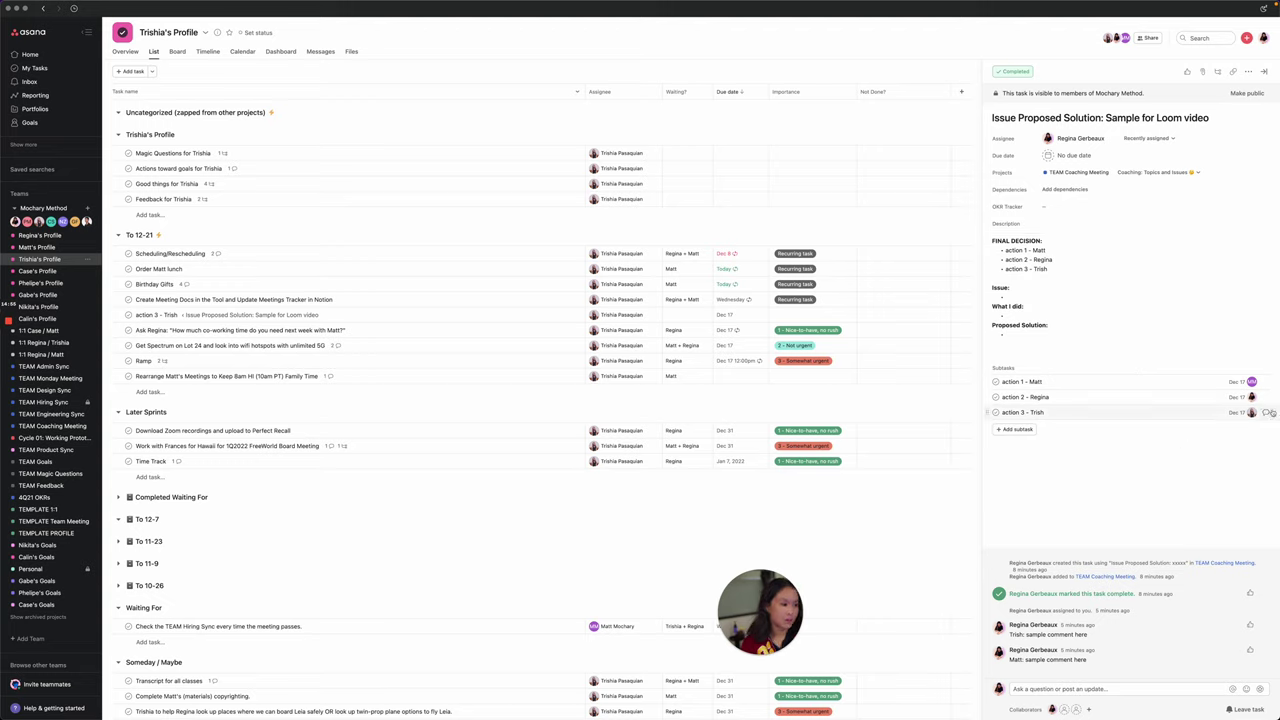
{"action": "left_click", "coordinate": [1268, 411]}
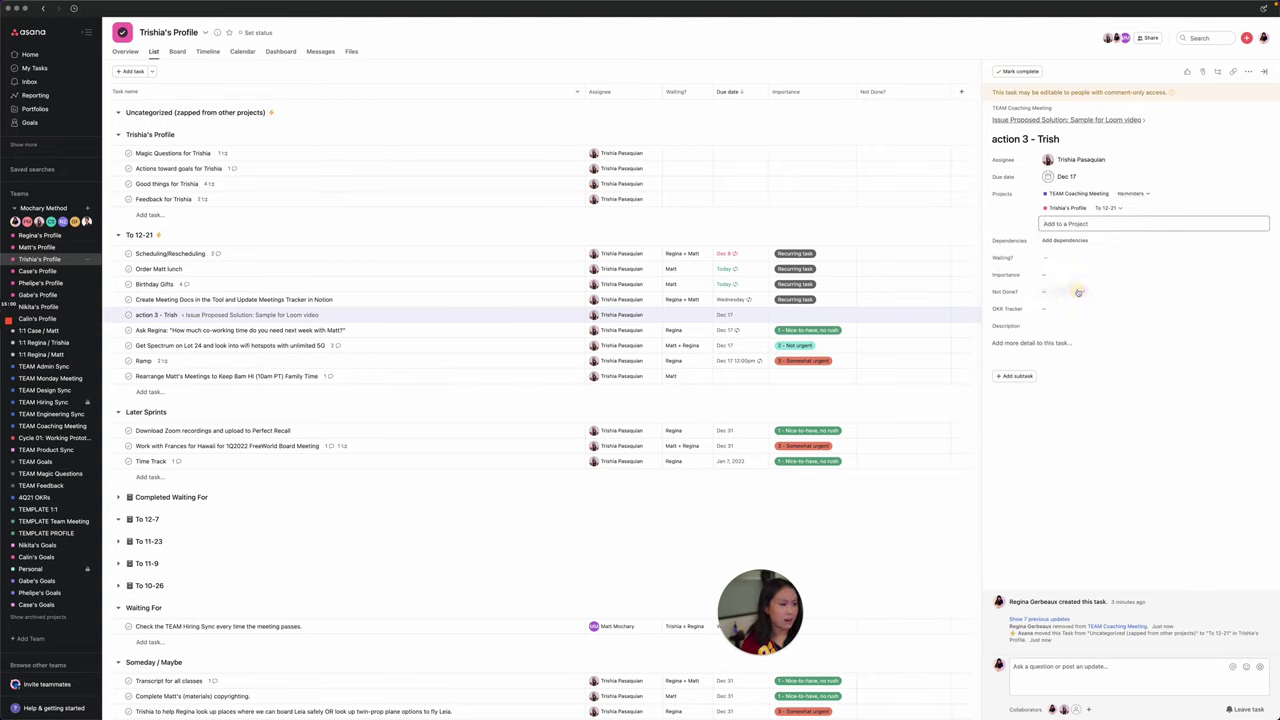
{"action": "left_click", "coordinate": [1148, 193]}
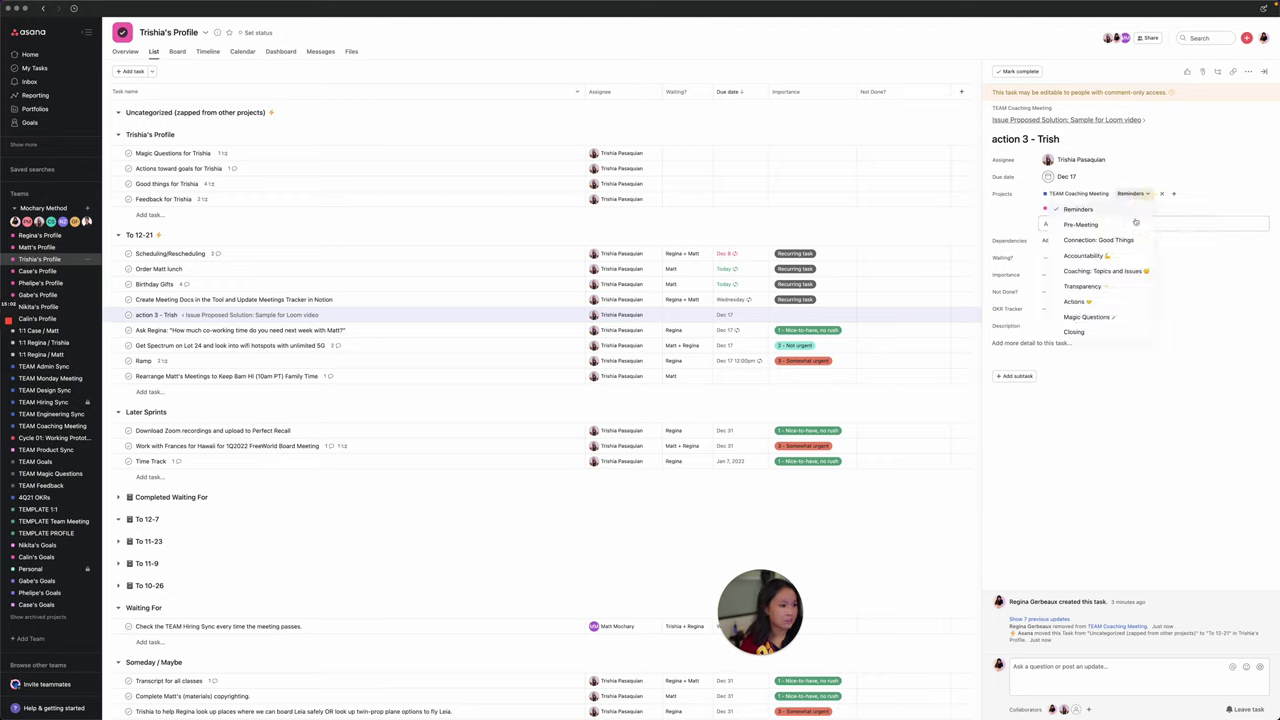
{"action": "left_click", "coordinate": [1092, 302]}
Dismiss the project box and return to the TEAM Coaching Meeting project list.
{"action": "left_click", "coordinate": [1012, 219]}
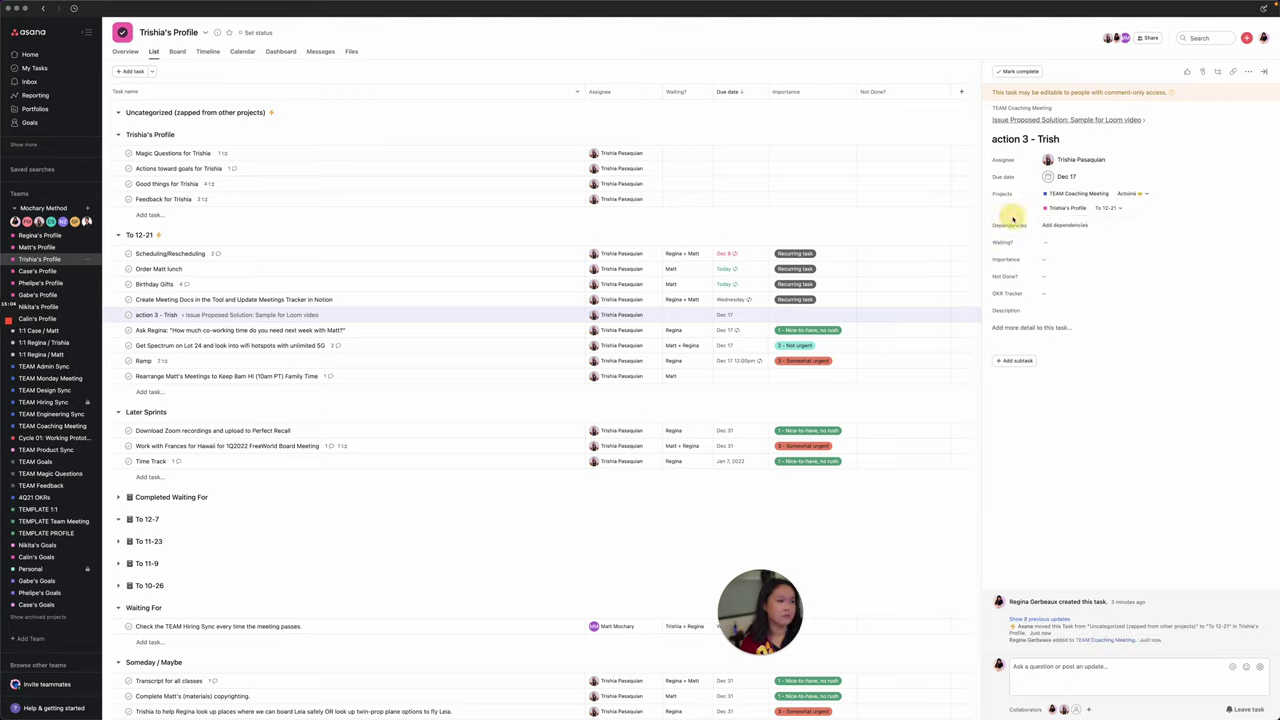
{"action": "left_click", "coordinate": [1057, 119]}
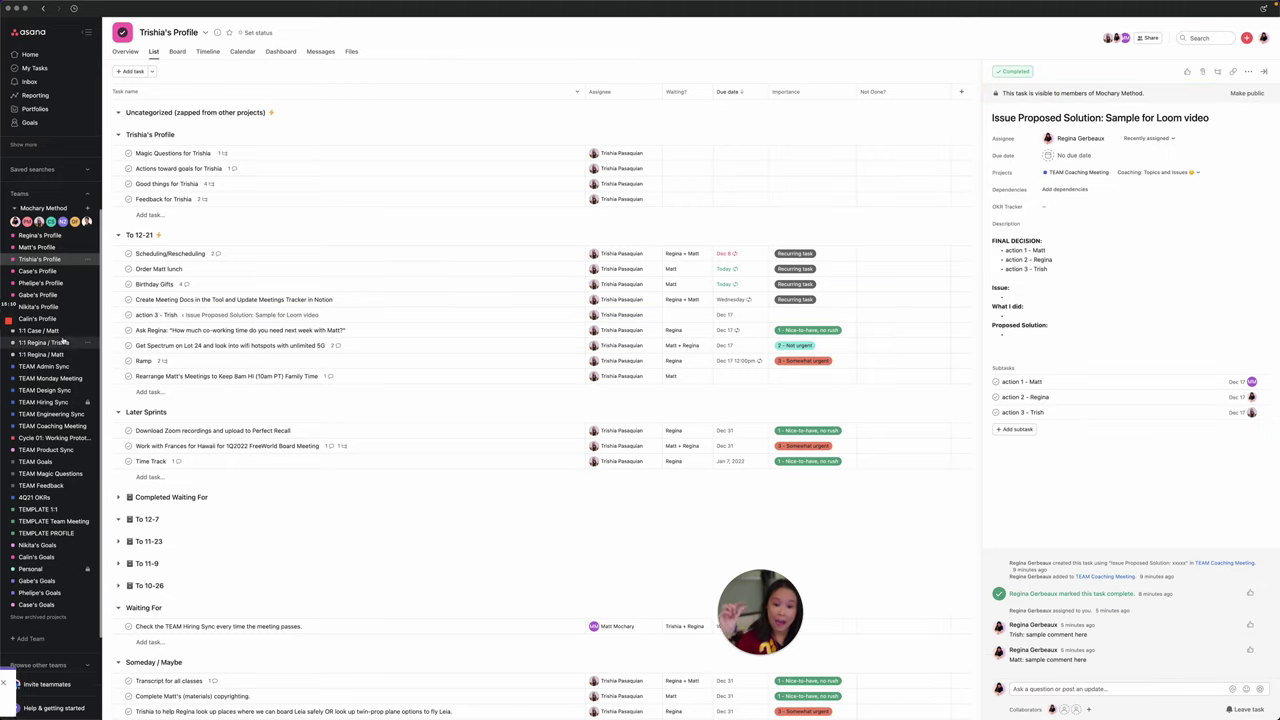
{"action": "left_click", "coordinate": [44, 427]}
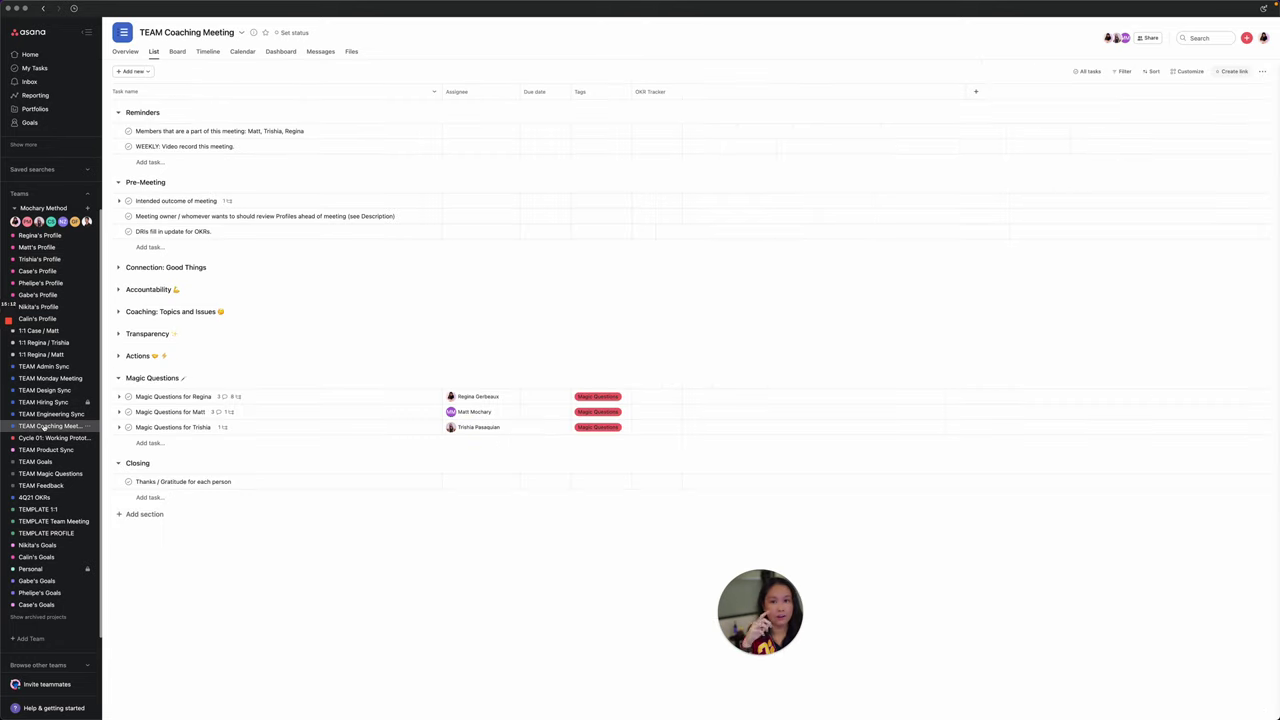
Expand the Transparency section to show its four Feedback tasks.
{"action": "left_click", "coordinate": [118, 333]}
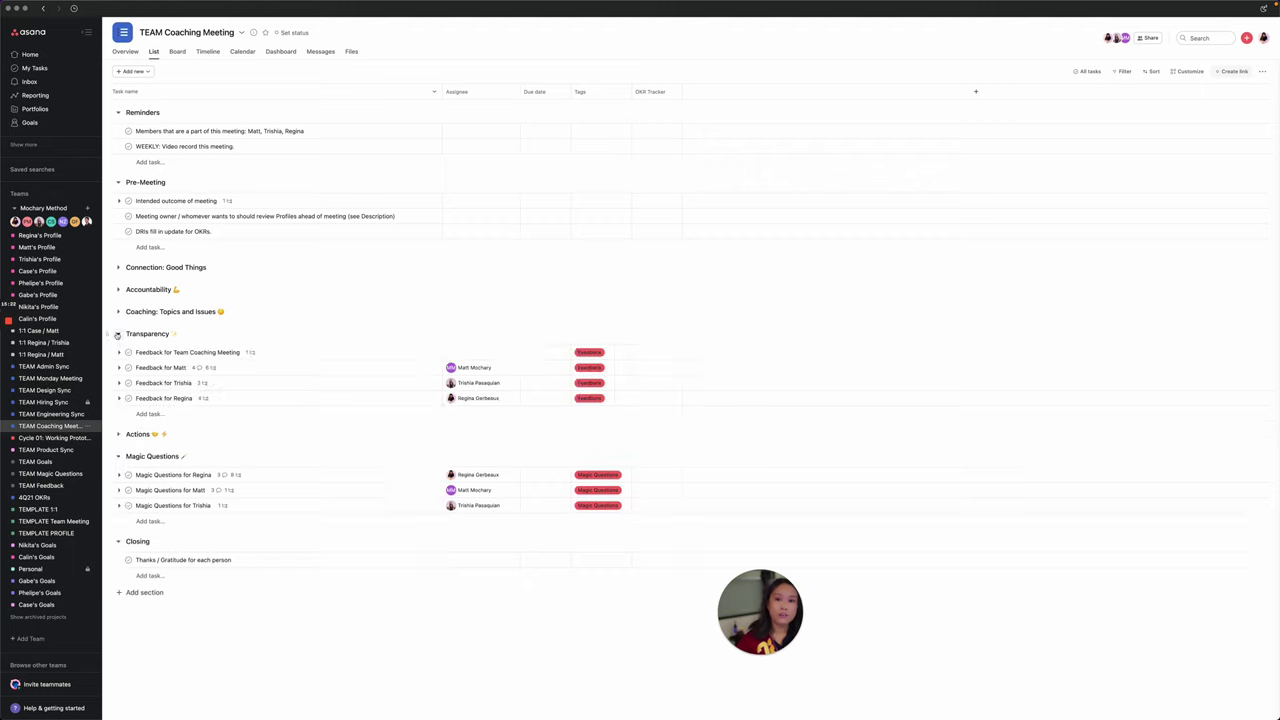
Open a teammate's feedback task and its first feedback subtask with comments.
{"action": "left_click", "coordinate": [294, 398]}
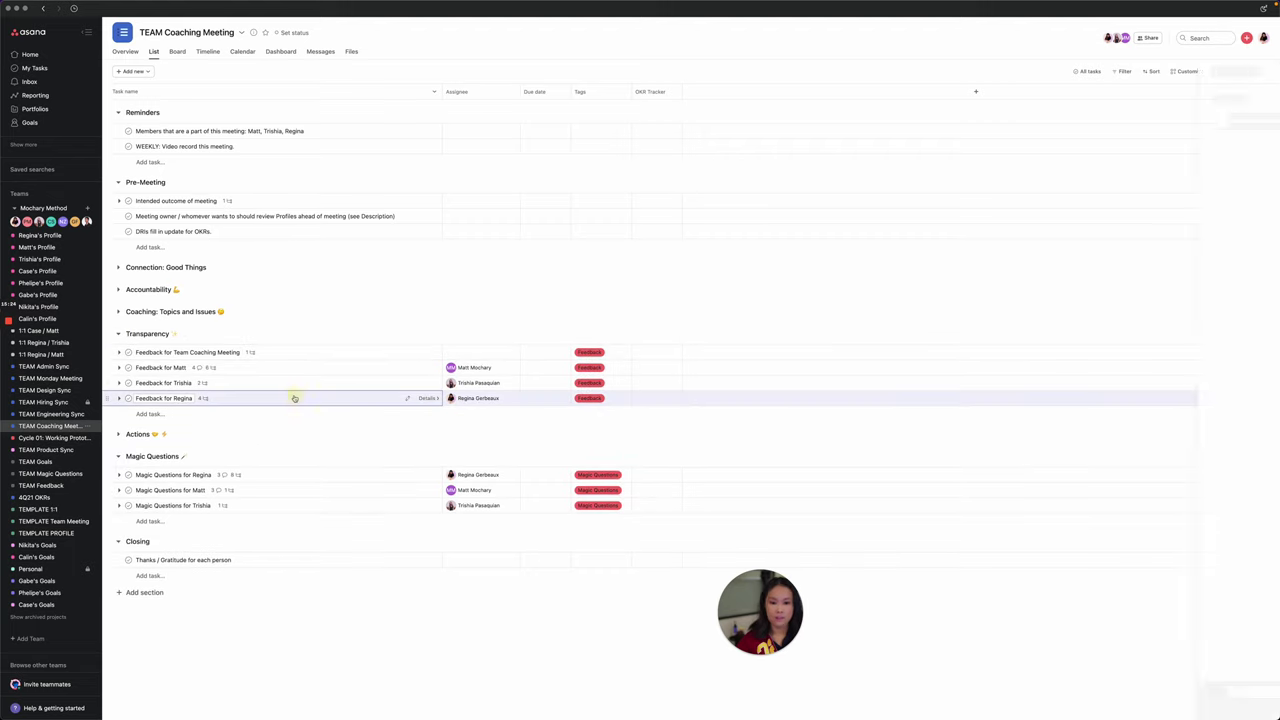
{"action": "left_click", "coordinate": [1143, 439]}
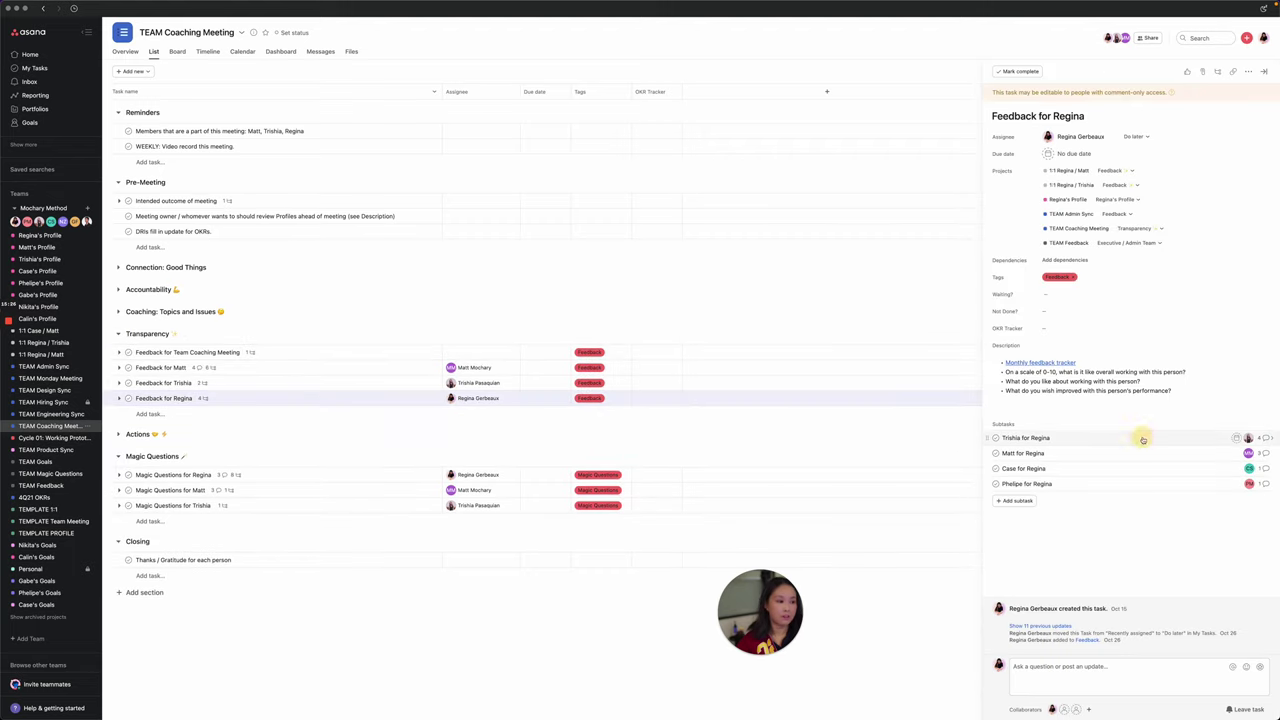
{"action": "left_click", "coordinate": [1267, 438]}
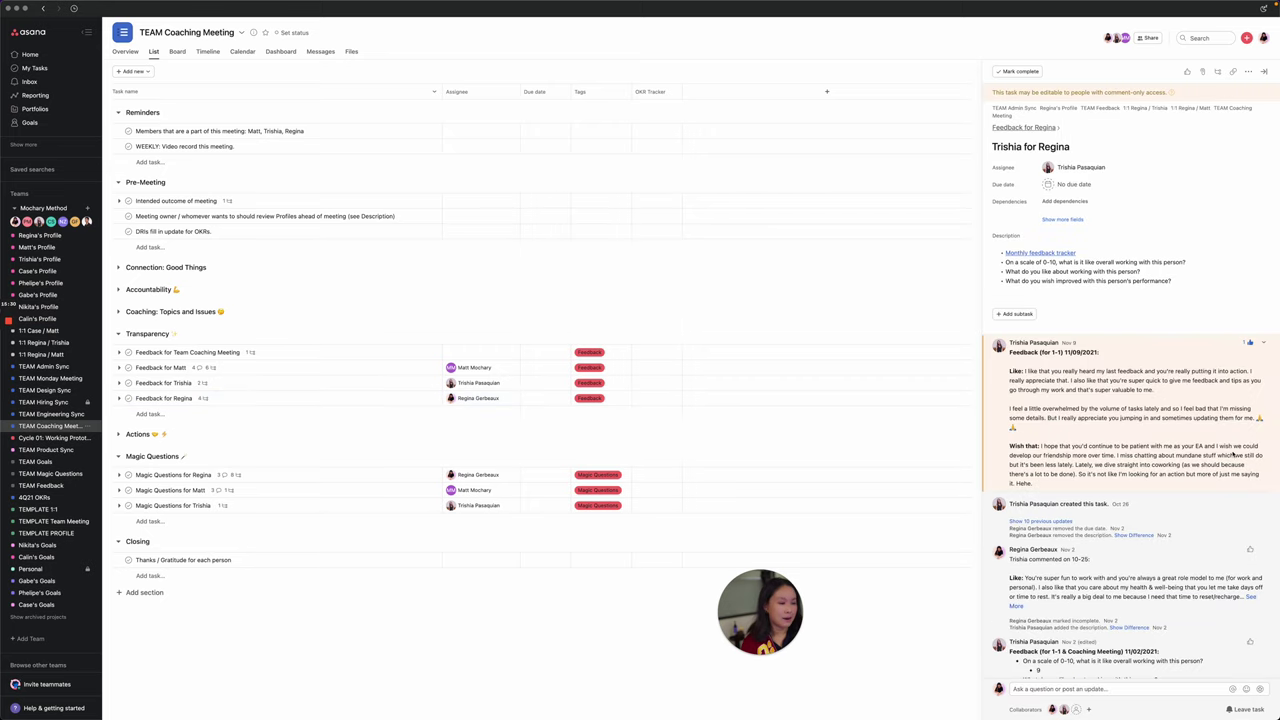
{"action": "scroll", "coordinate": [1145, 458], "scroll_direction": "down", "scroll_amount": 4}
{"action": "scroll", "coordinate": [1060, 380], "scroll_direction": "up", "scroll_amount": 4}
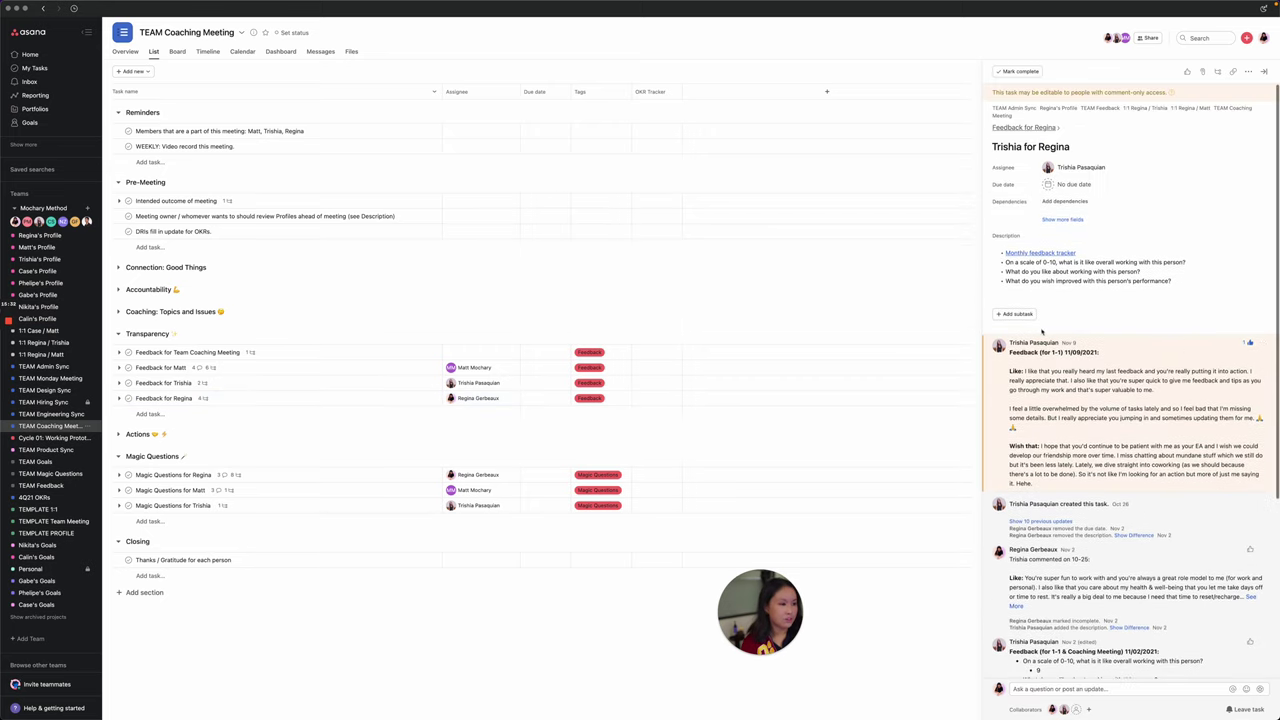
Add a 'do this, then do that' subtask assigned to the feedback's recipient, due Dec 31.
{"action": "left_click", "coordinate": [1016, 314]}
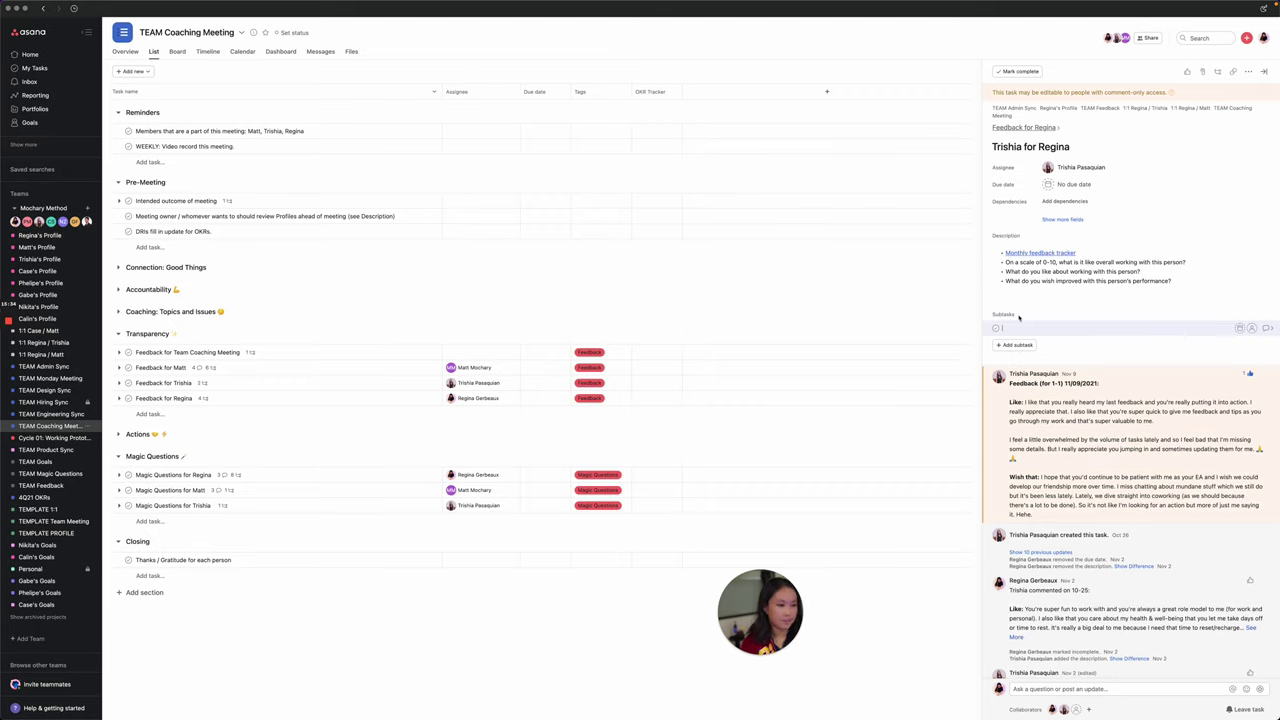
{"action": "type", "text": "Regina a"}
{"action": "type", "text": "o this, then do that"}
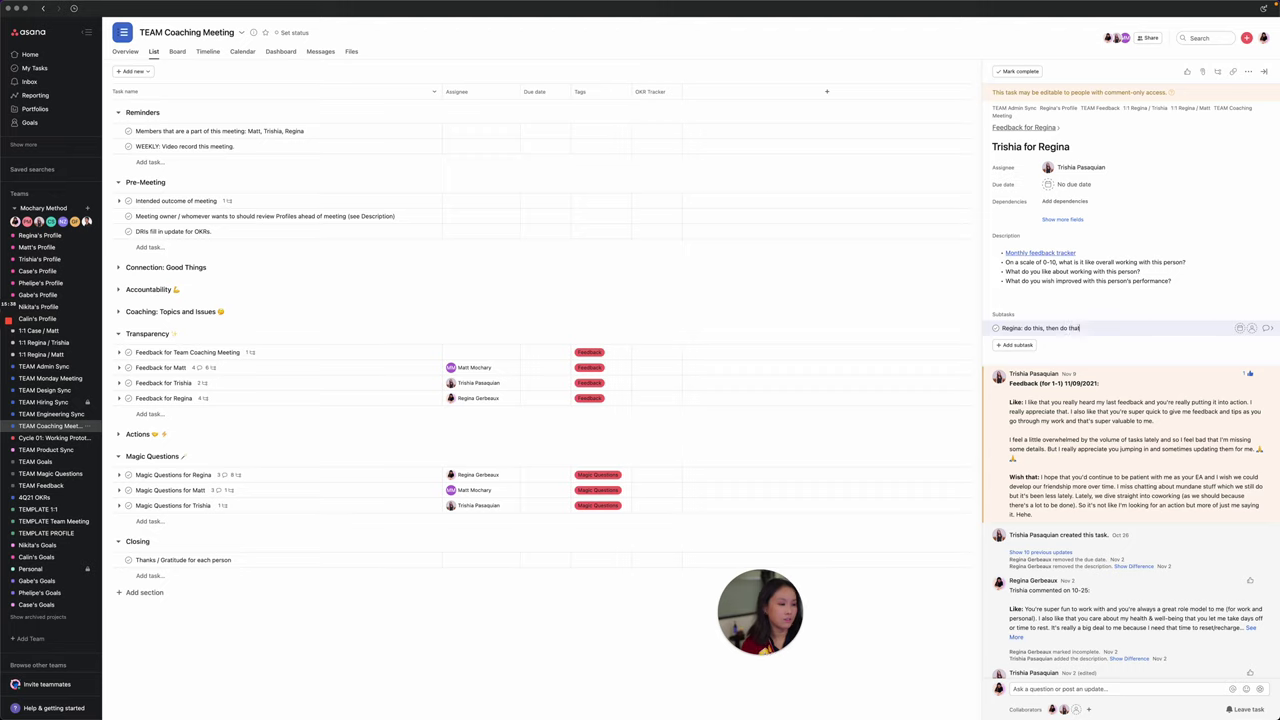
{"action": "type", "text": "."}
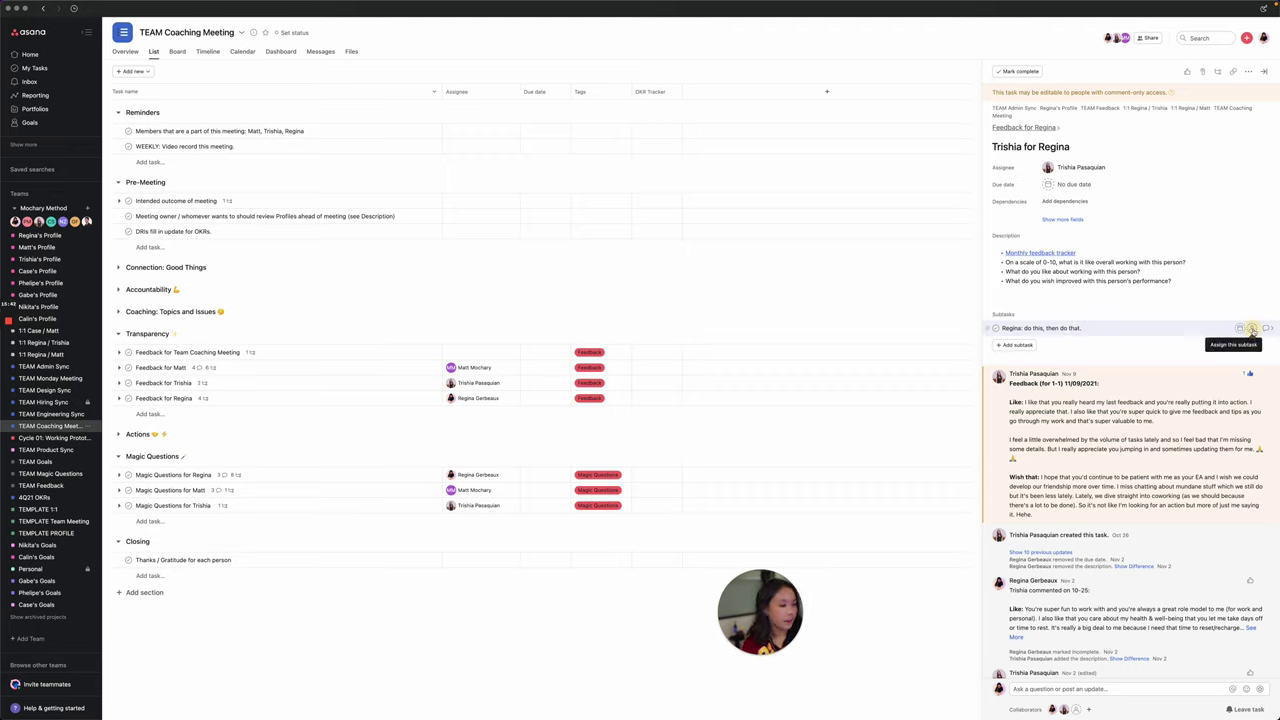
{"action": "left_click", "coordinate": [1251, 329]}
{"action": "left_click", "coordinate": [1213, 365]}
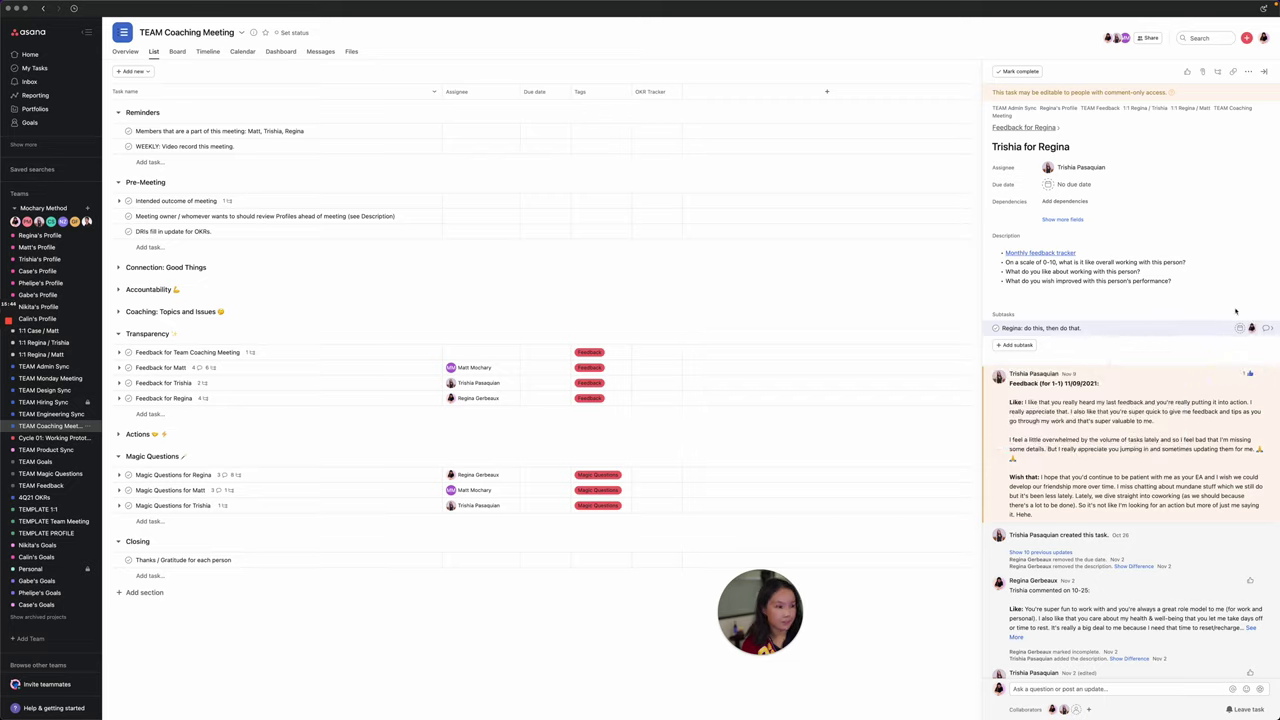
{"action": "left_click", "coordinate": [1239, 328]}
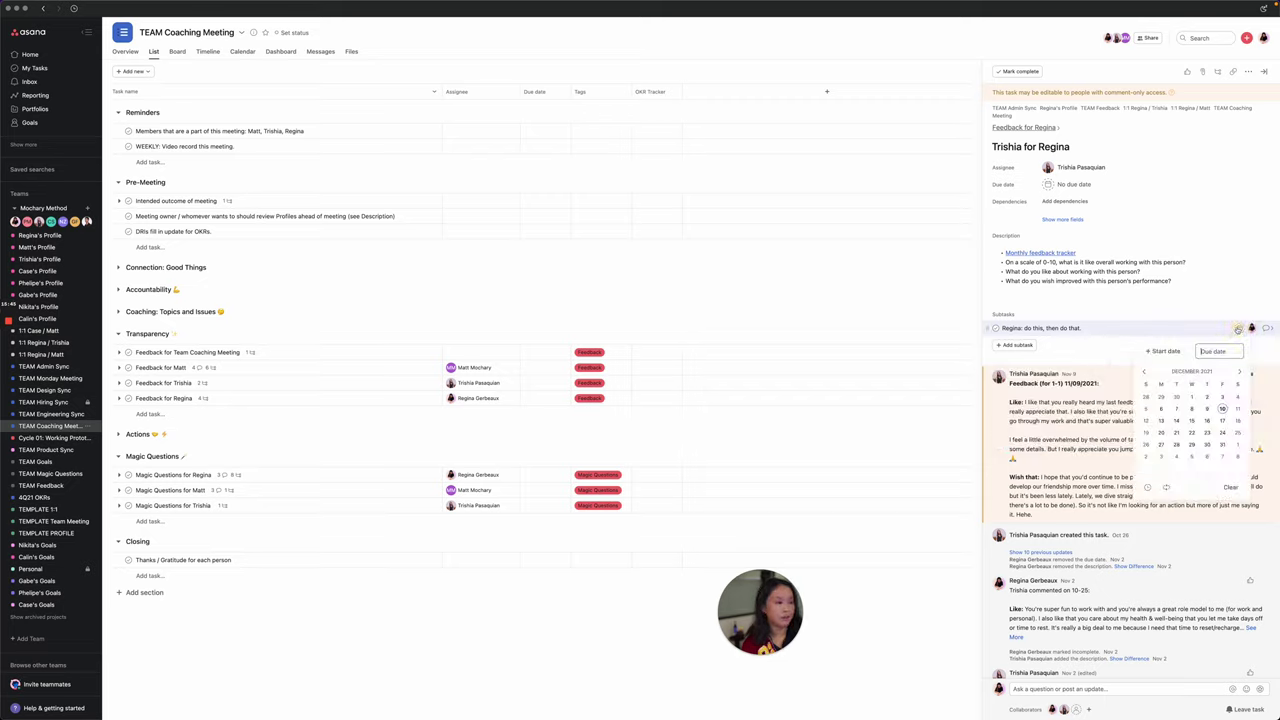
{"action": "left_click", "coordinate": [1226, 444]}
Add the new 'do this, then do that' subtask to the TEAM Coaching Meeting project.
{"action": "left_click", "coordinate": [1267, 330]}
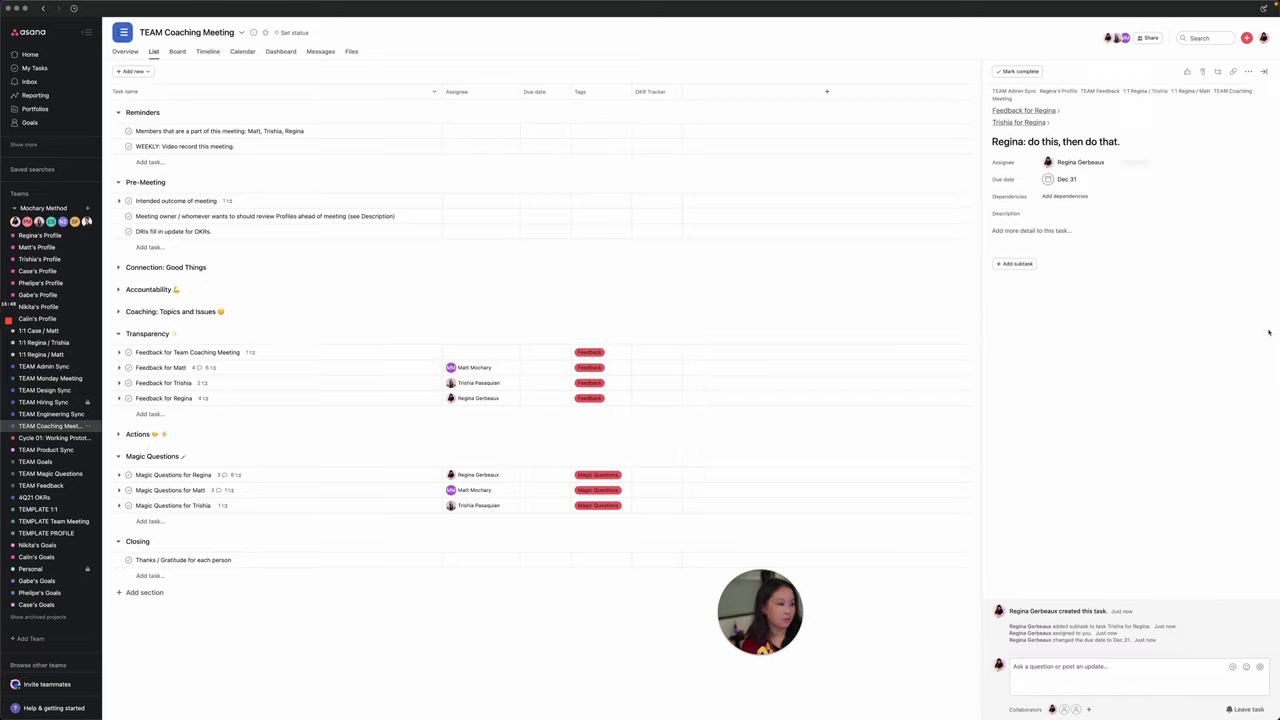
{"action": "key", "text": "Tab+p"}
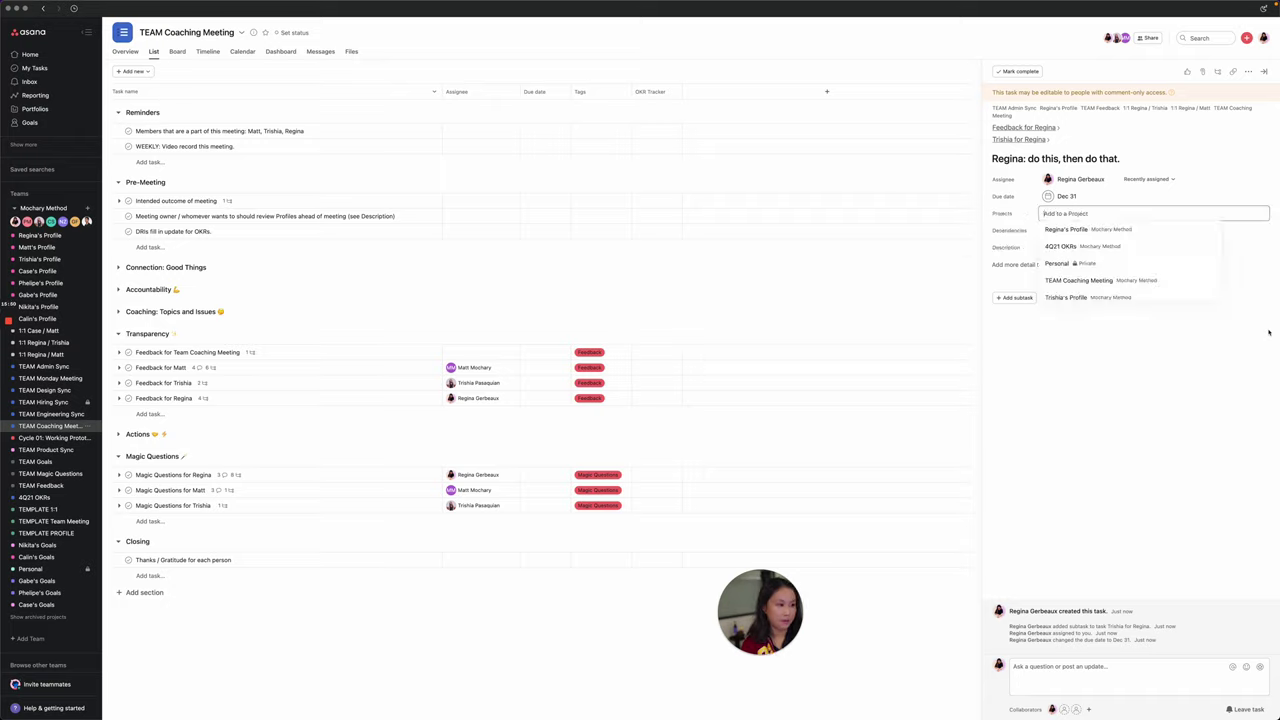
{"action": "key", "text": "Down"}
{"action": "key", "text": "Down"}
{"action": "key", "text": "Down"}
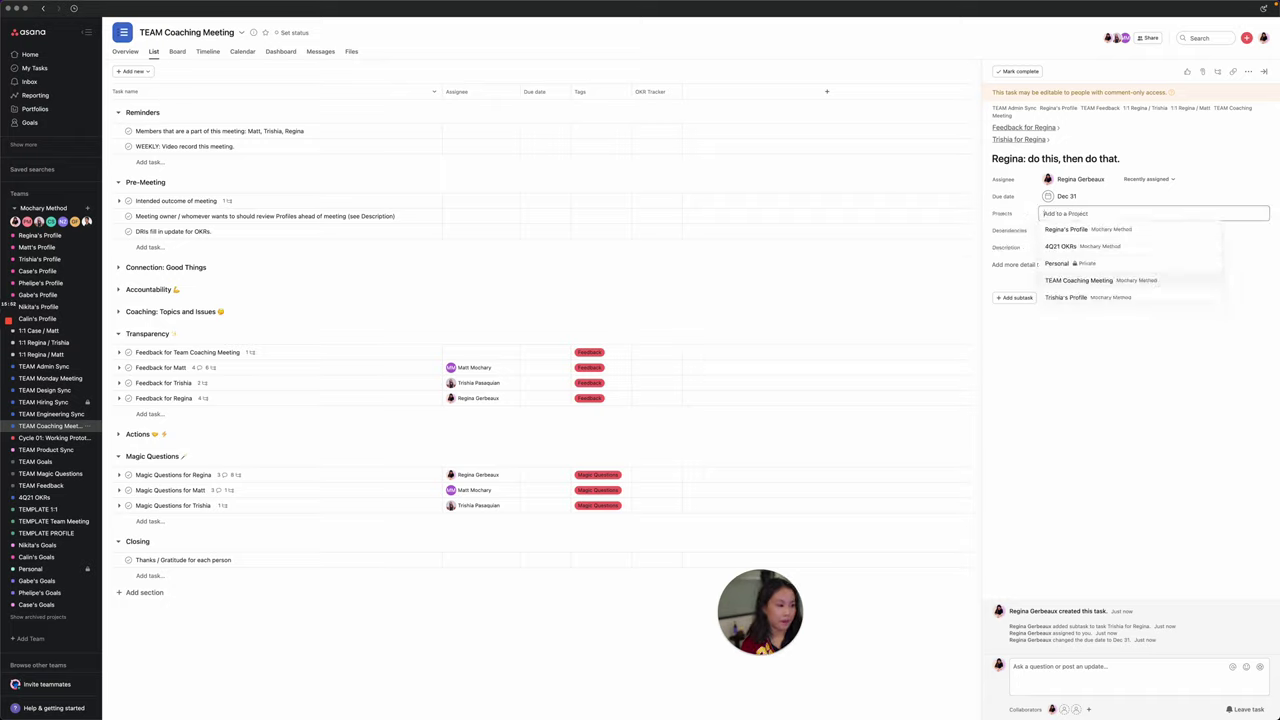
{"action": "key", "text": "Return"}
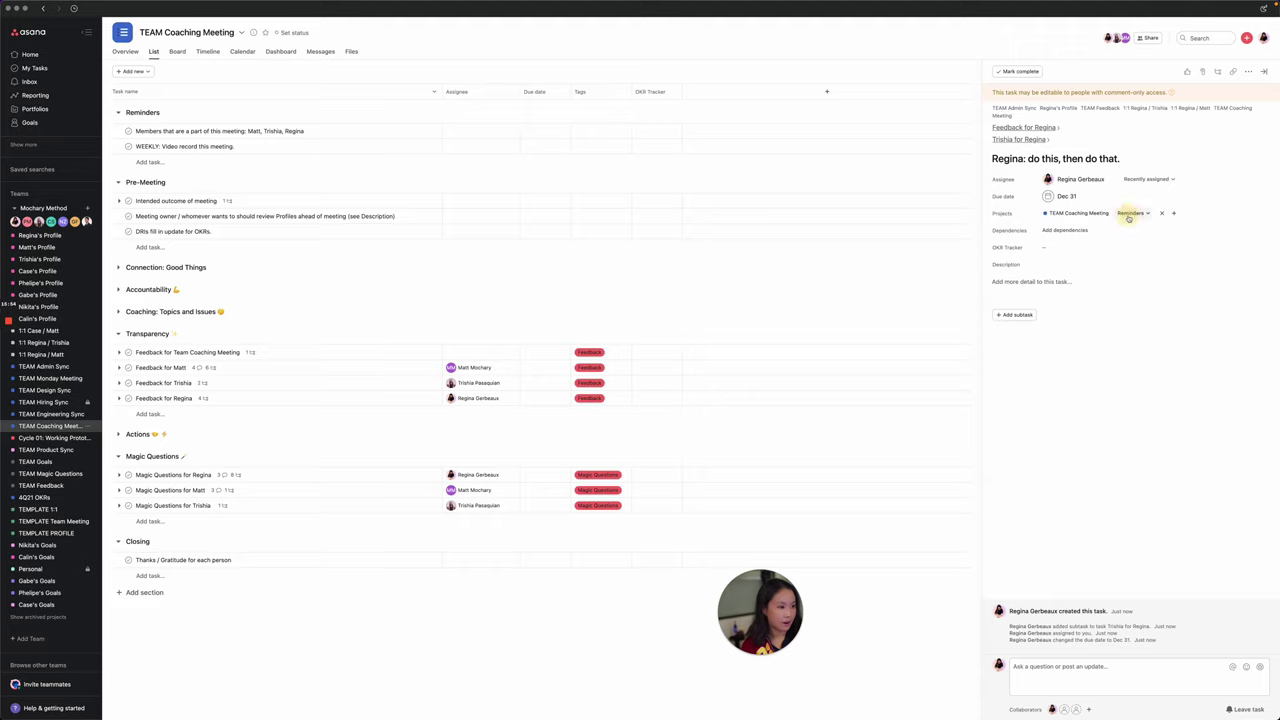
Set its sections to Actions in TEAM Coaching Meeting and Habits in the profile project.
{"action": "left_click", "coordinate": [1130, 213]}
{"action": "left_click", "coordinate": [1093, 324]}
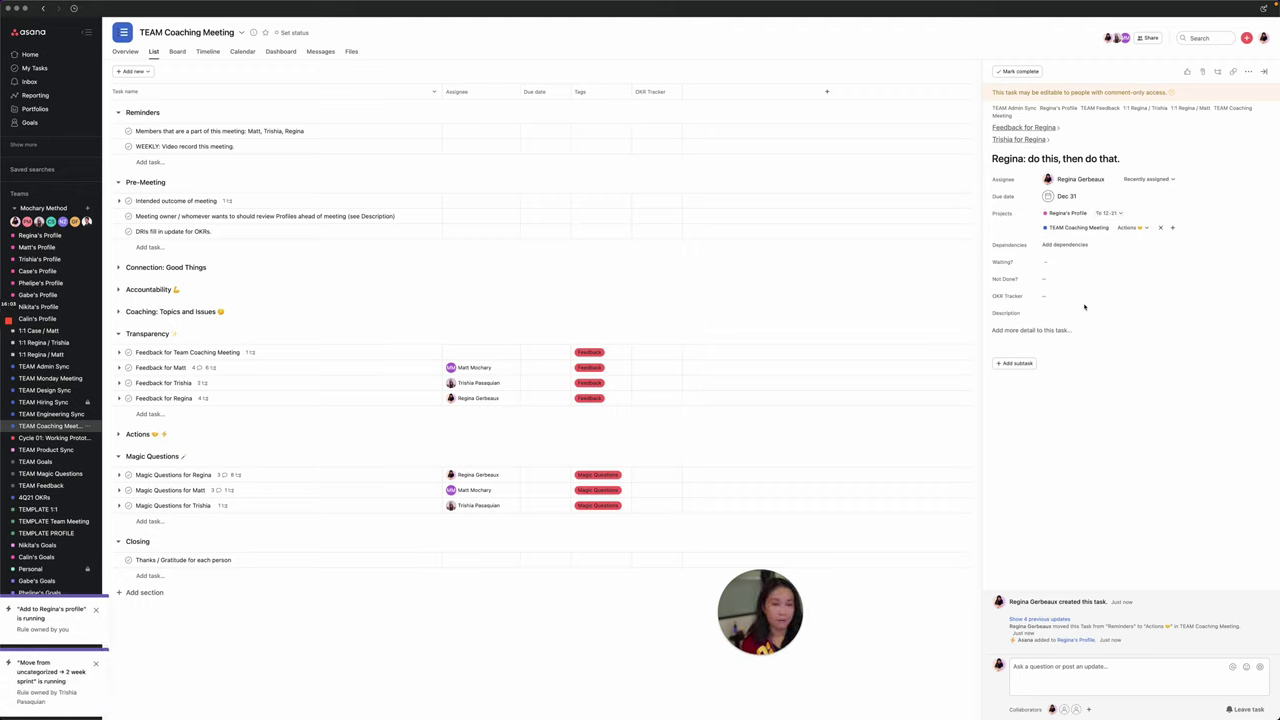
{"action": "left_click", "coordinate": [1111, 214]}
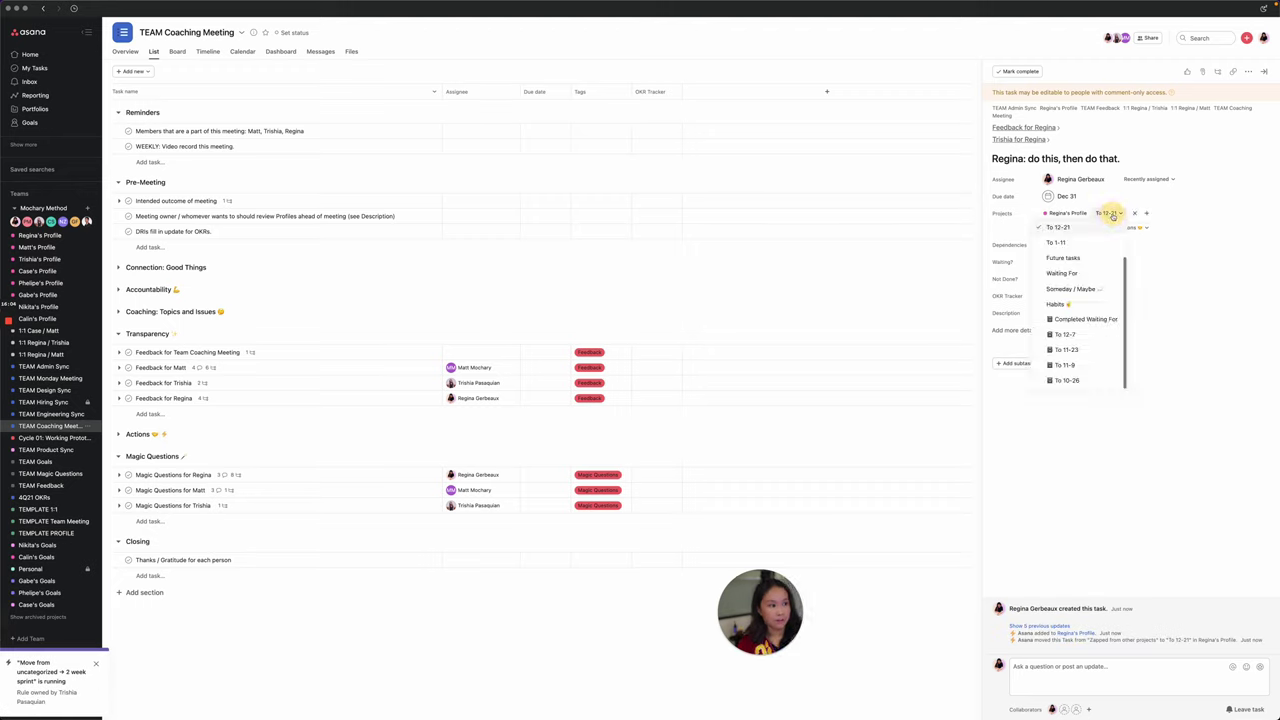
{"action": "left_click", "coordinate": [1090, 304]}
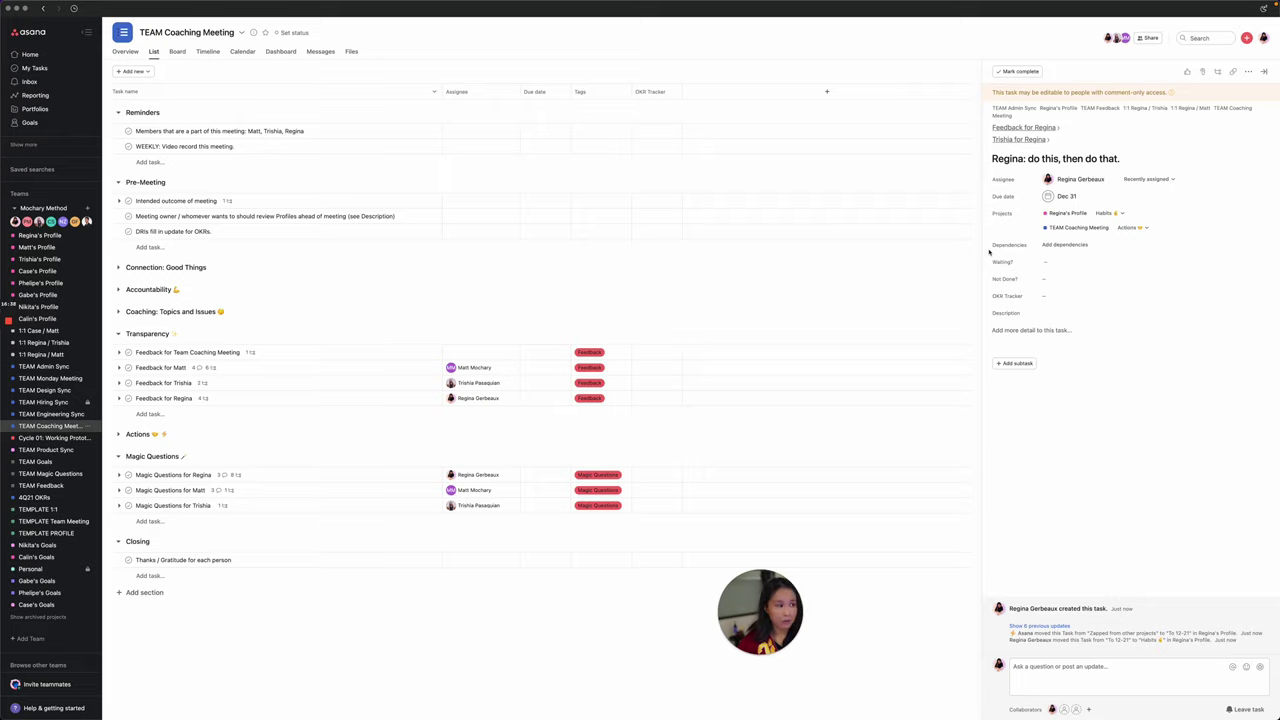
Close the task details pane so the full TEAM Coaching Meeting list shows.
{"action": "left_click", "coordinate": [1261, 72]}
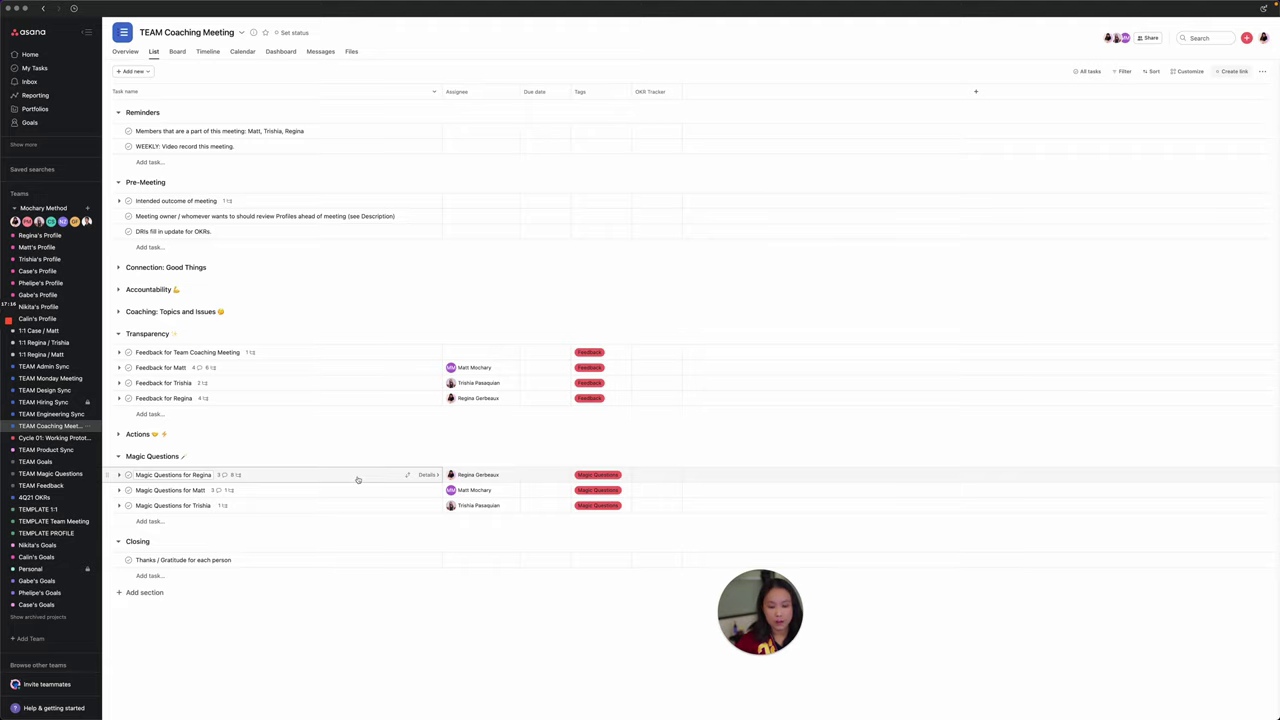
{"action": "left_click", "coordinate": [357, 478]}
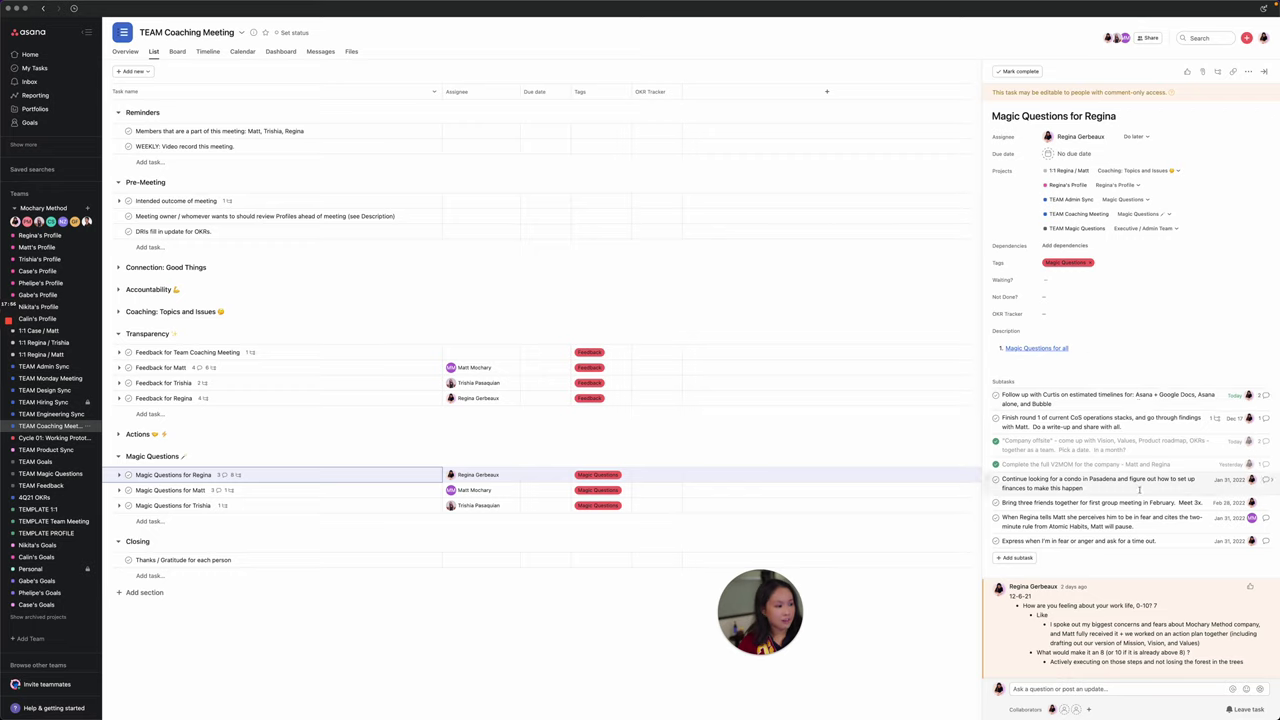
{"action": "scroll", "coordinate": [1140, 492], "scroll_direction": "down", "scroll_amount": 3}
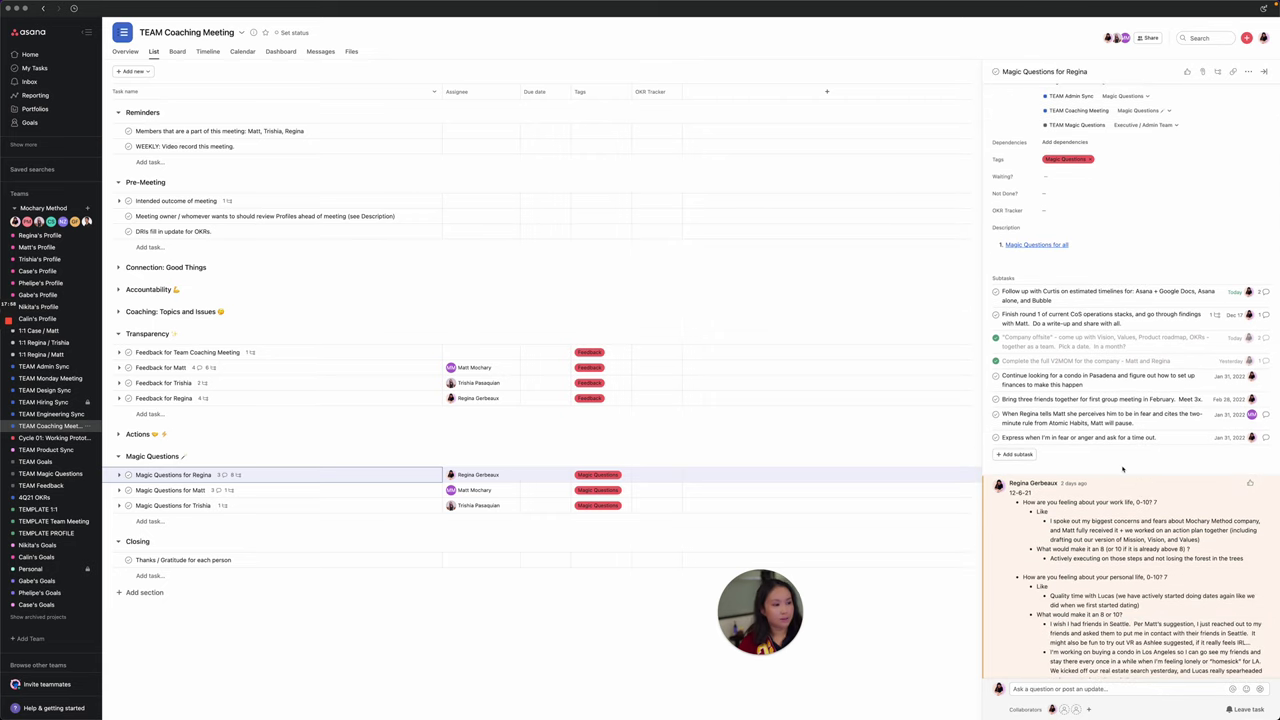
{"action": "scroll", "coordinate": [1122, 468], "scroll_direction": "up", "scroll_amount": 3}
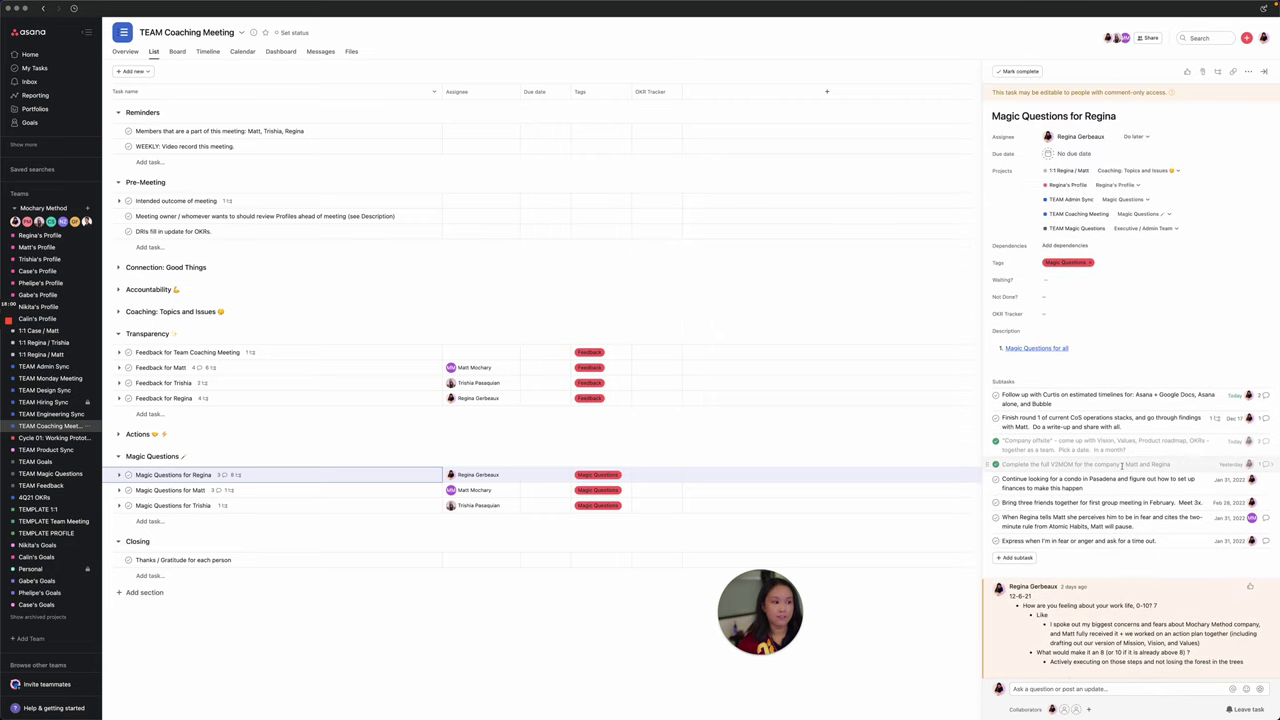
{"action": "left_click", "coordinate": [1265, 73]}
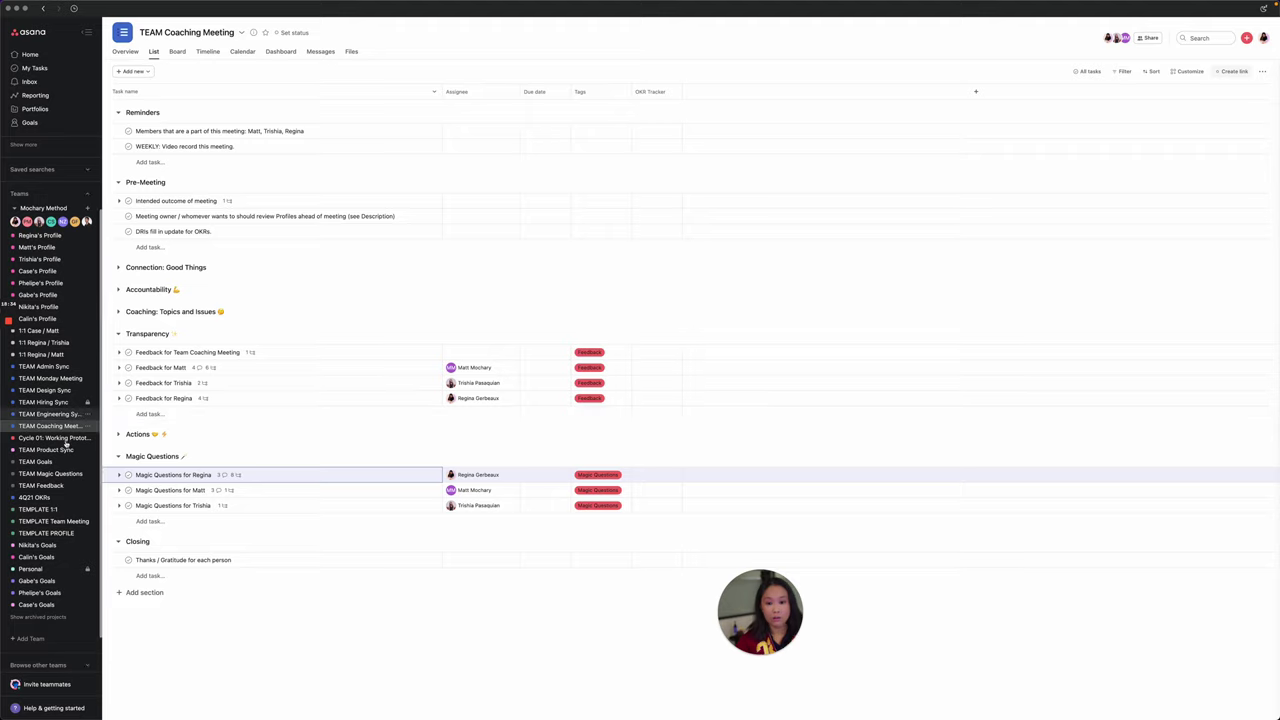
Open TEAM Monday Meeting and scroll through its Reminders, Intro, Feedback and Actions sections.
{"action": "left_click", "coordinate": [47, 378]}
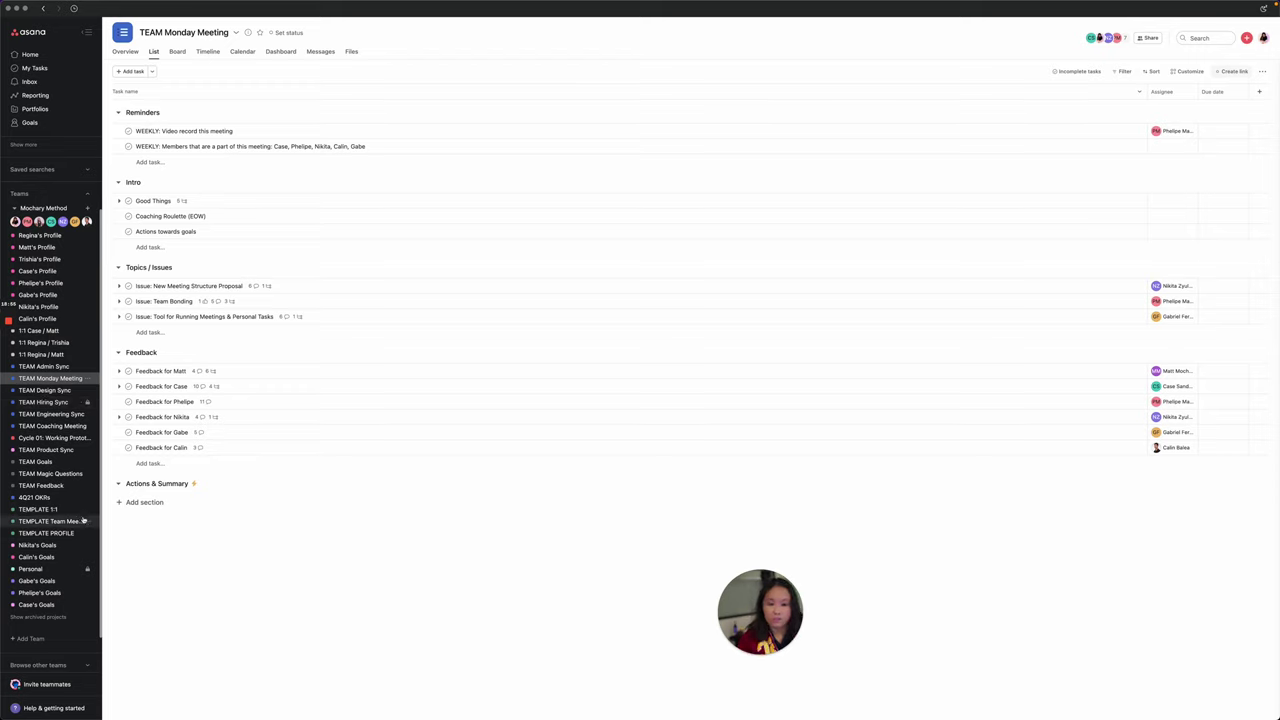
{"action": "scroll", "coordinate": [84, 521], "scroll_direction": "down", "scroll_amount": 1}
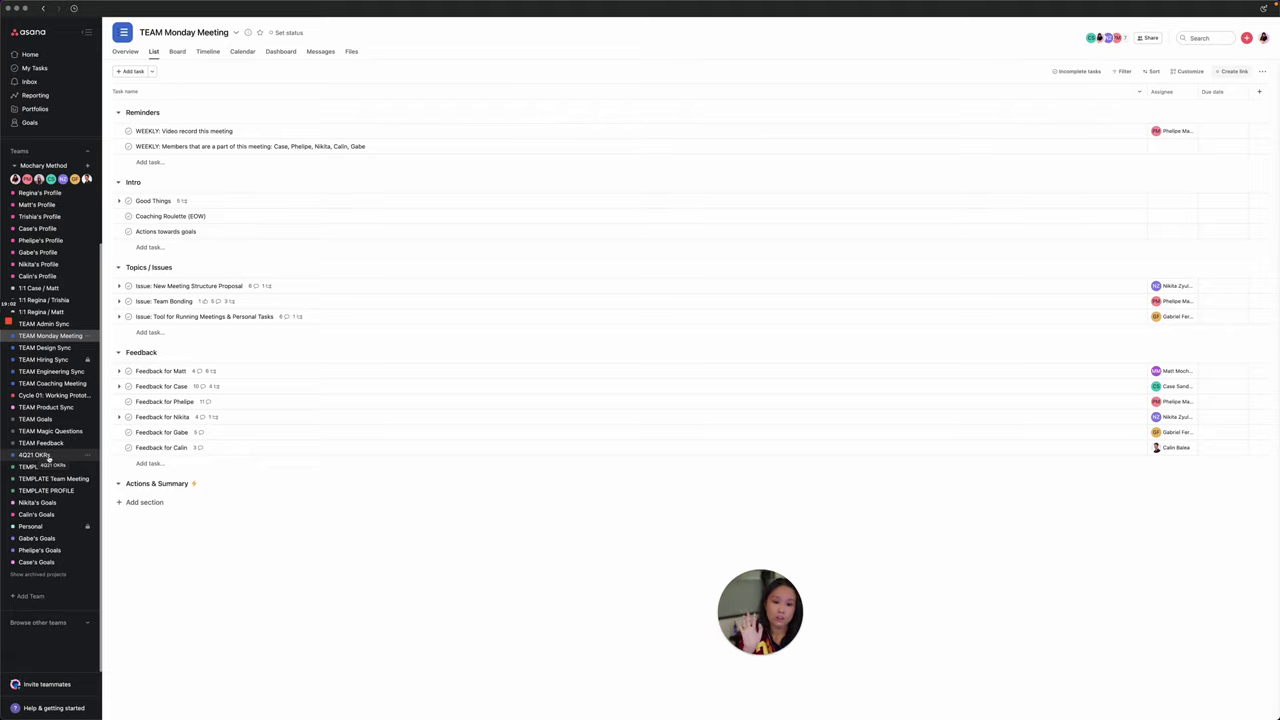
Browse the TEMPLATE Team Meeting project, then switch to the TEMPLATE 1:1 project.
{"action": "left_click", "coordinate": [45, 479]}
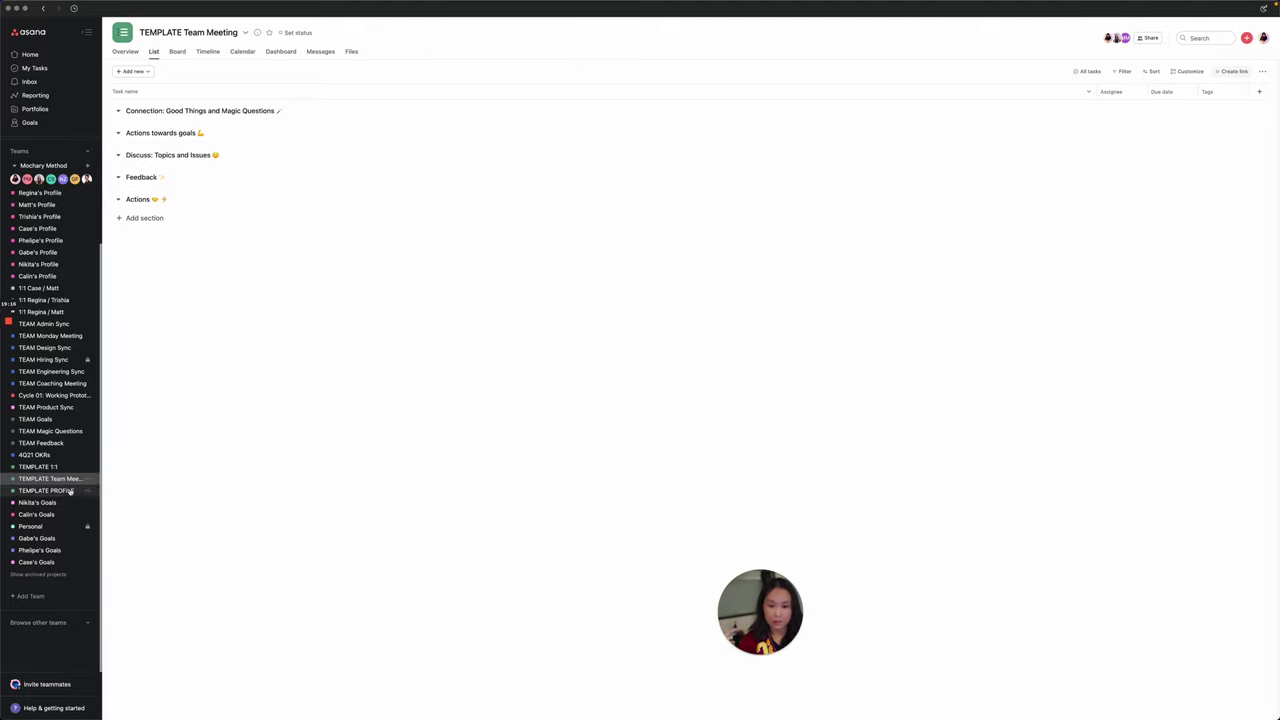
{"action": "left_click", "coordinate": [48, 468]}
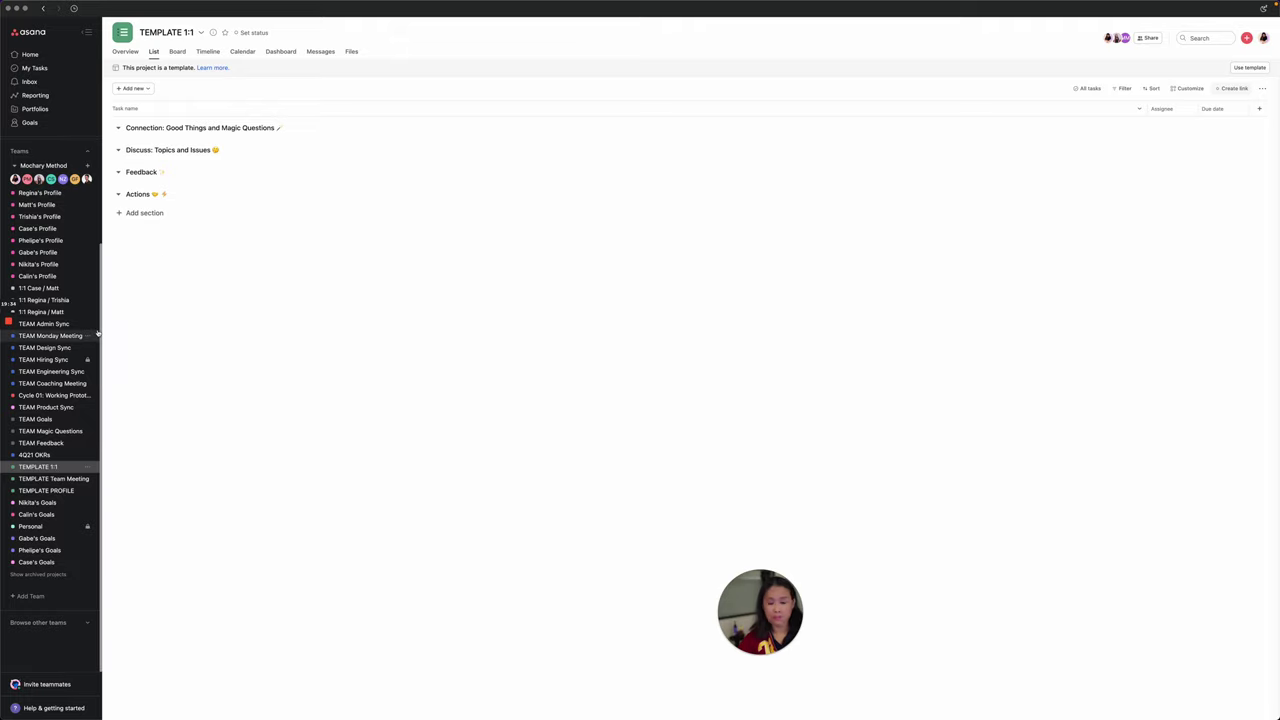
{"action": "mouse_move", "coordinate": [165, 196]}
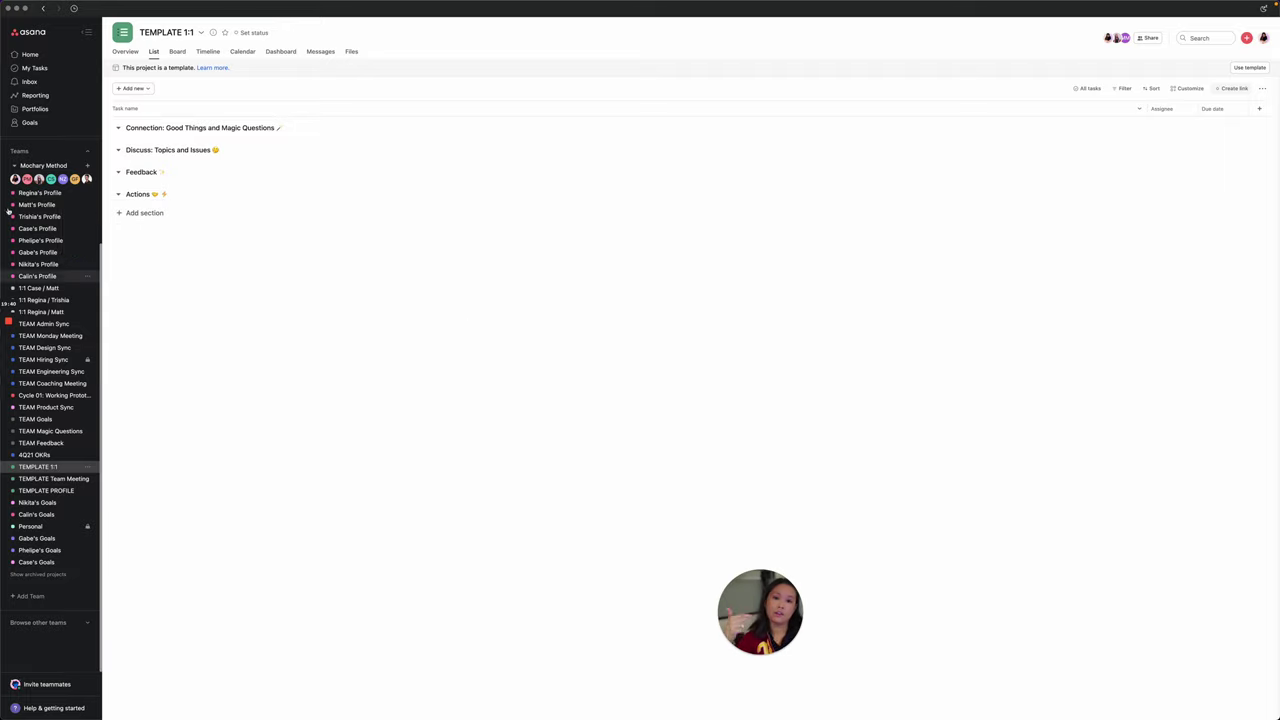
Check the TEMPLATE PROFILE project, then return to the teammate's profile with its To 12-21 and Habits sections.
{"action": "left_click", "coordinate": [57, 490]}
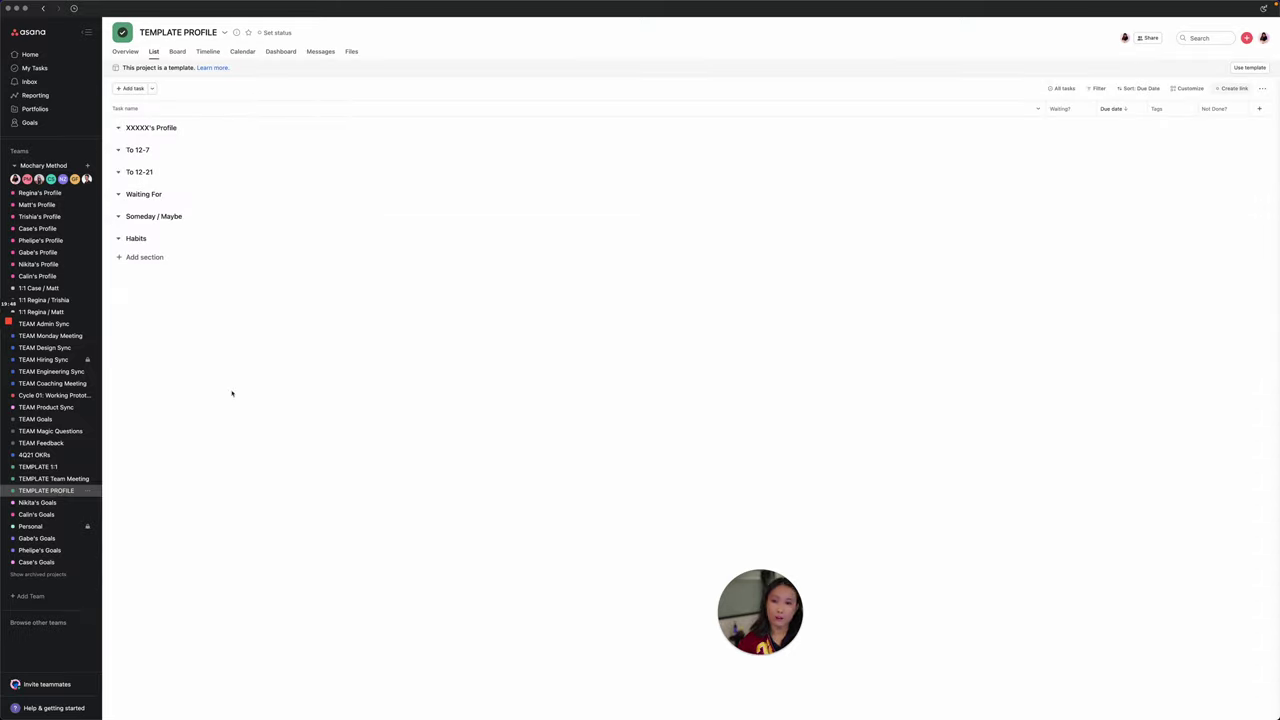
{"action": "scroll", "coordinate": [68, 480], "scroll_direction": "up", "scroll_amount": 3}
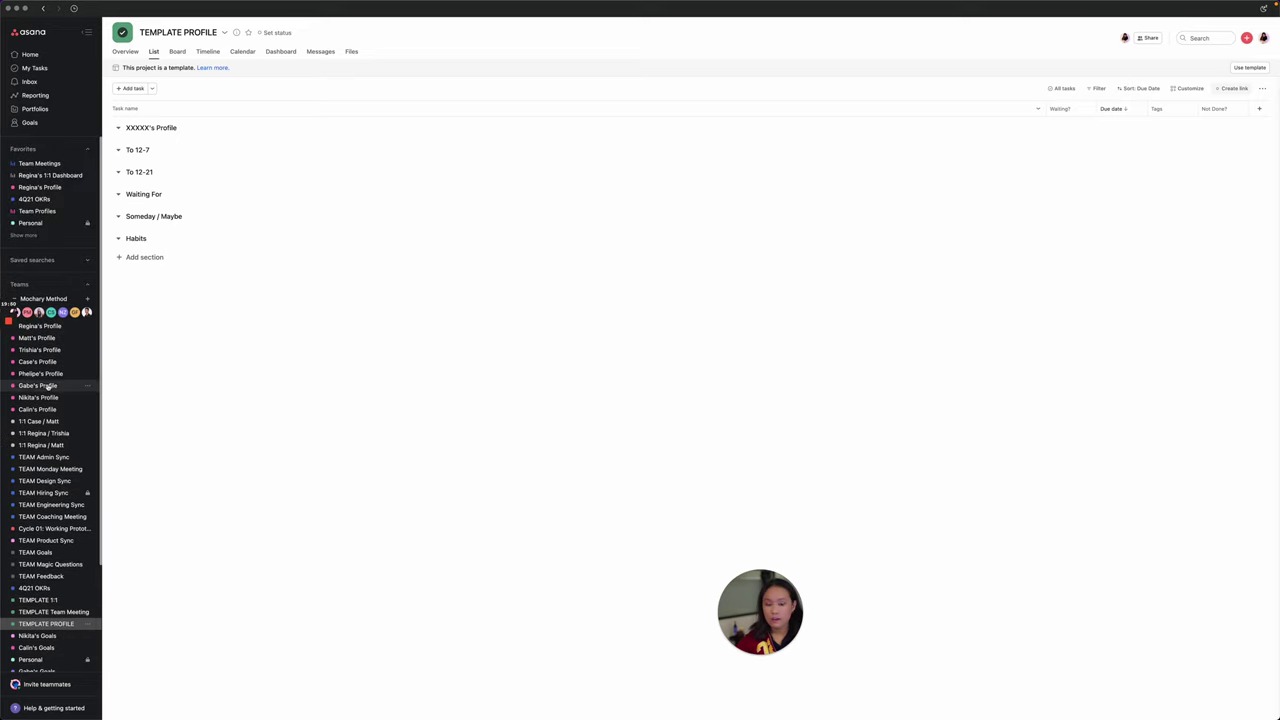
{"action": "left_click", "coordinate": [57, 326]}
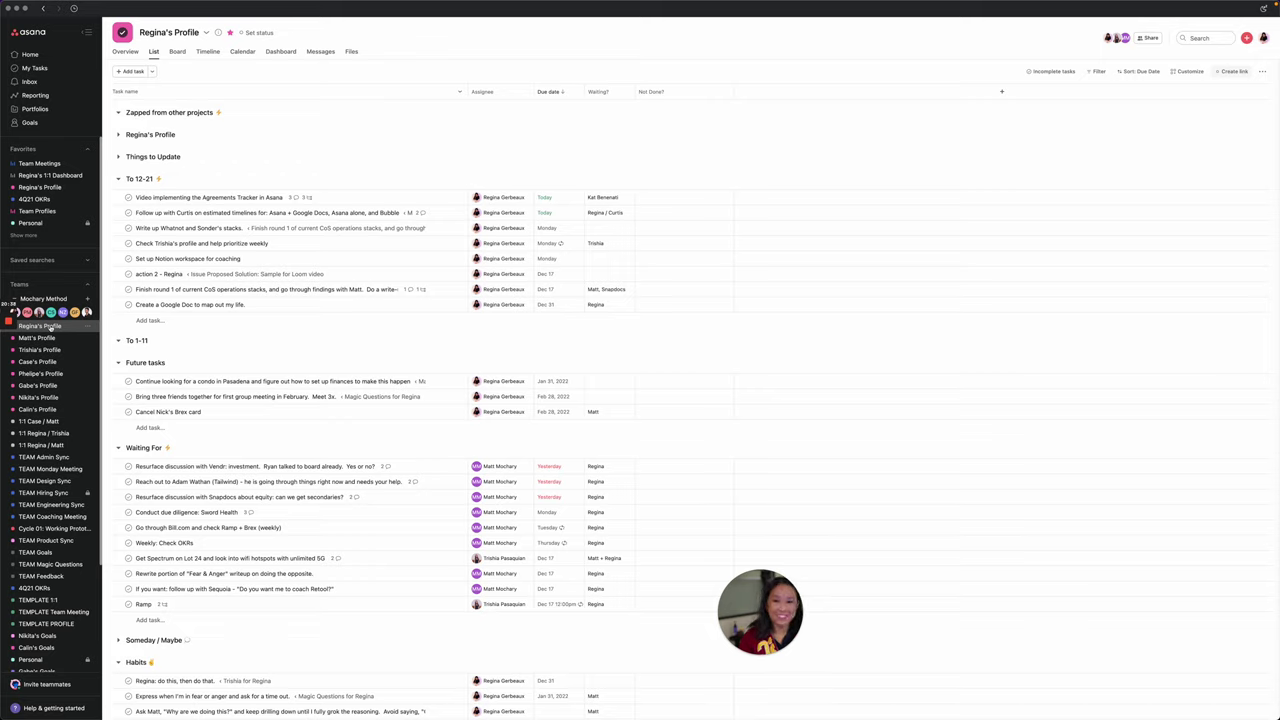
{"action": "scroll", "coordinate": [55, 538], "scroll_direction": "down", "scroll_amount": 3}
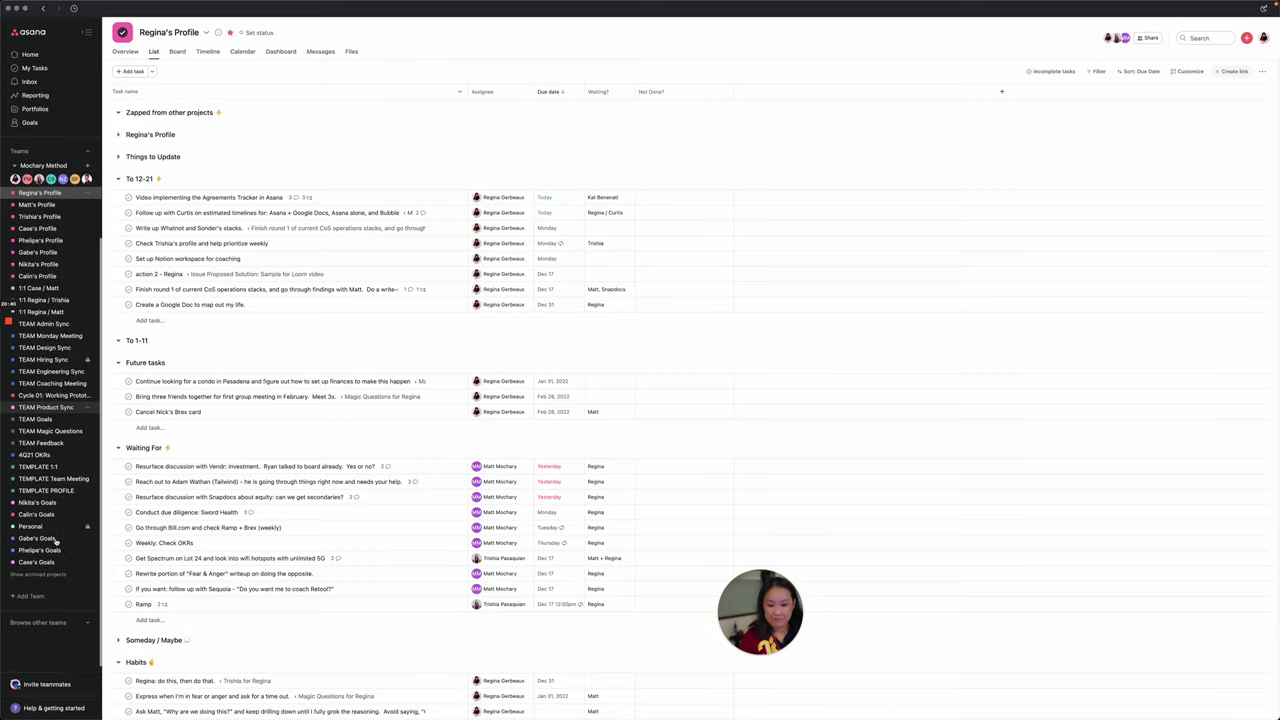
{"action": "scroll", "coordinate": [55, 538], "scroll_direction": "up", "scroll_amount": 3}
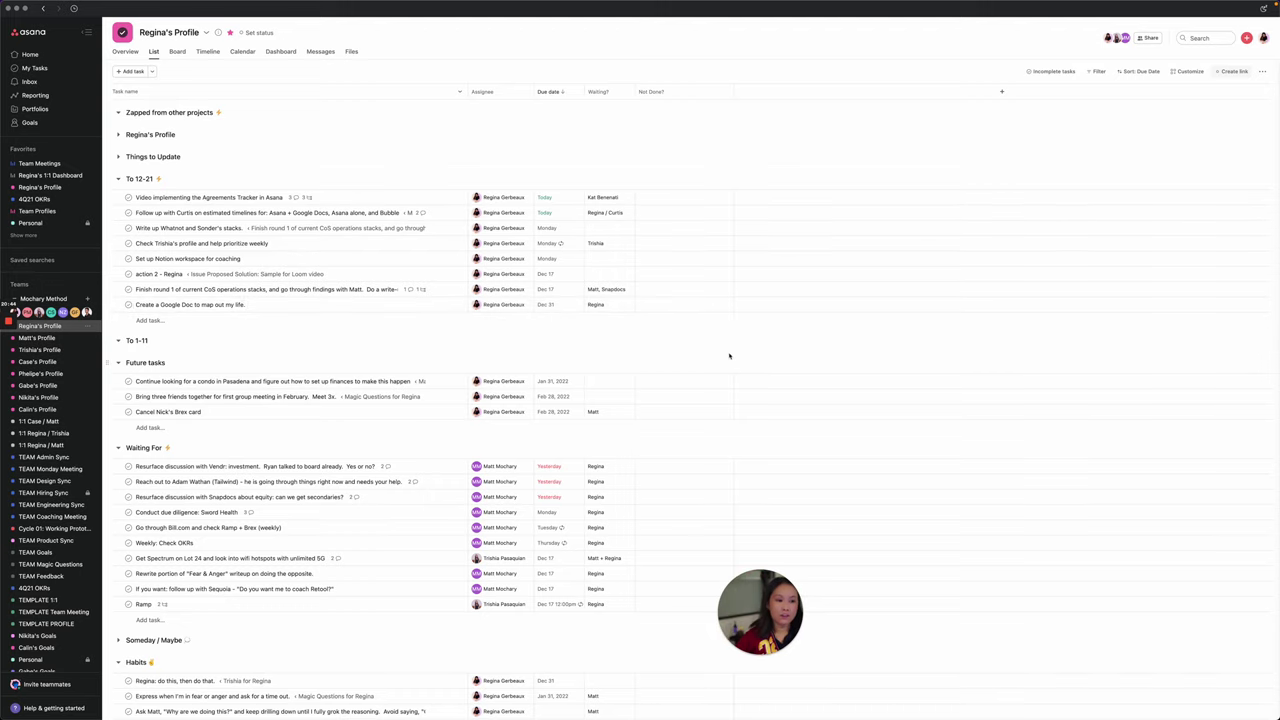
{"action": "left_click", "coordinate": [42, 480]}
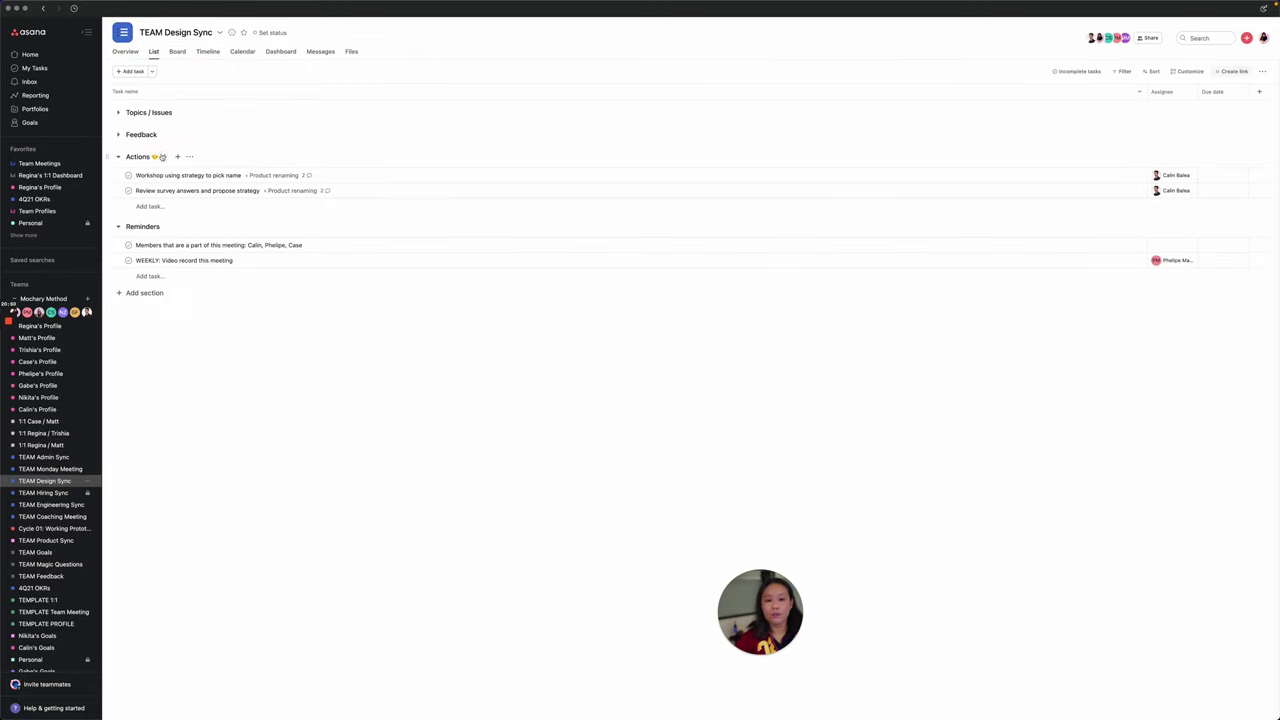
{"action": "mouse_move", "coordinate": [165, 158]}
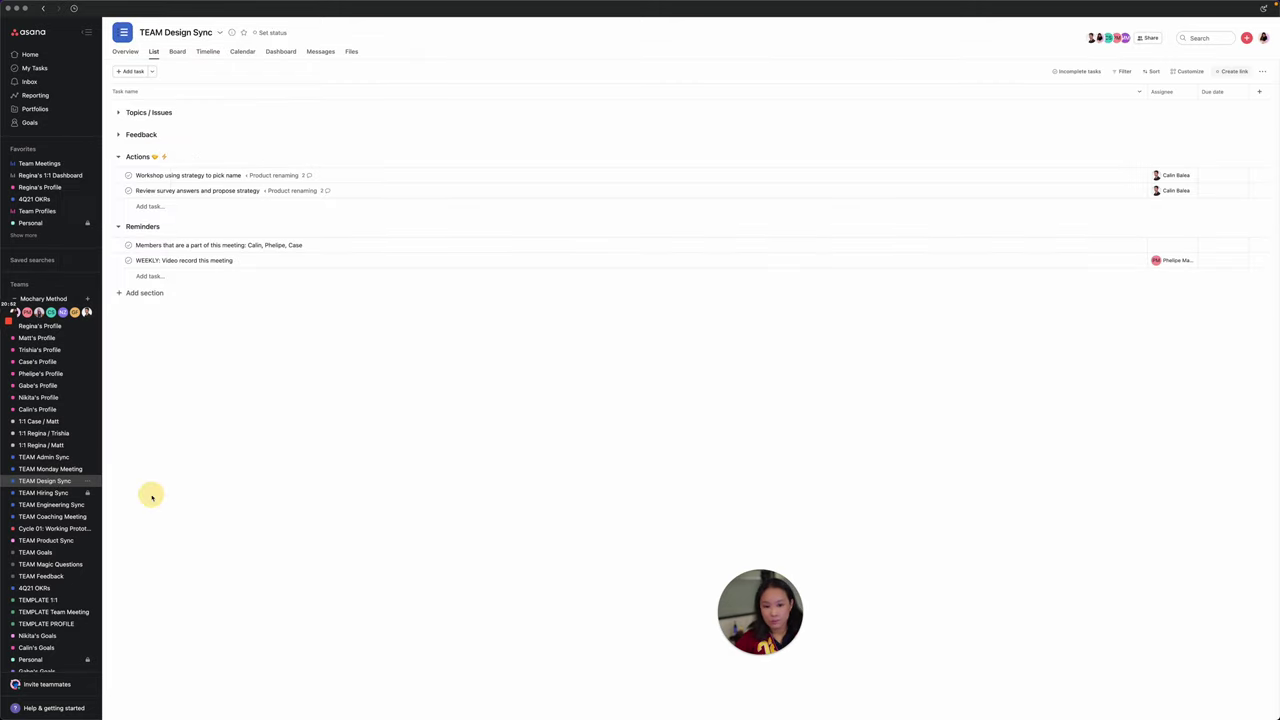
{"action": "left_click", "coordinate": [68, 325]}
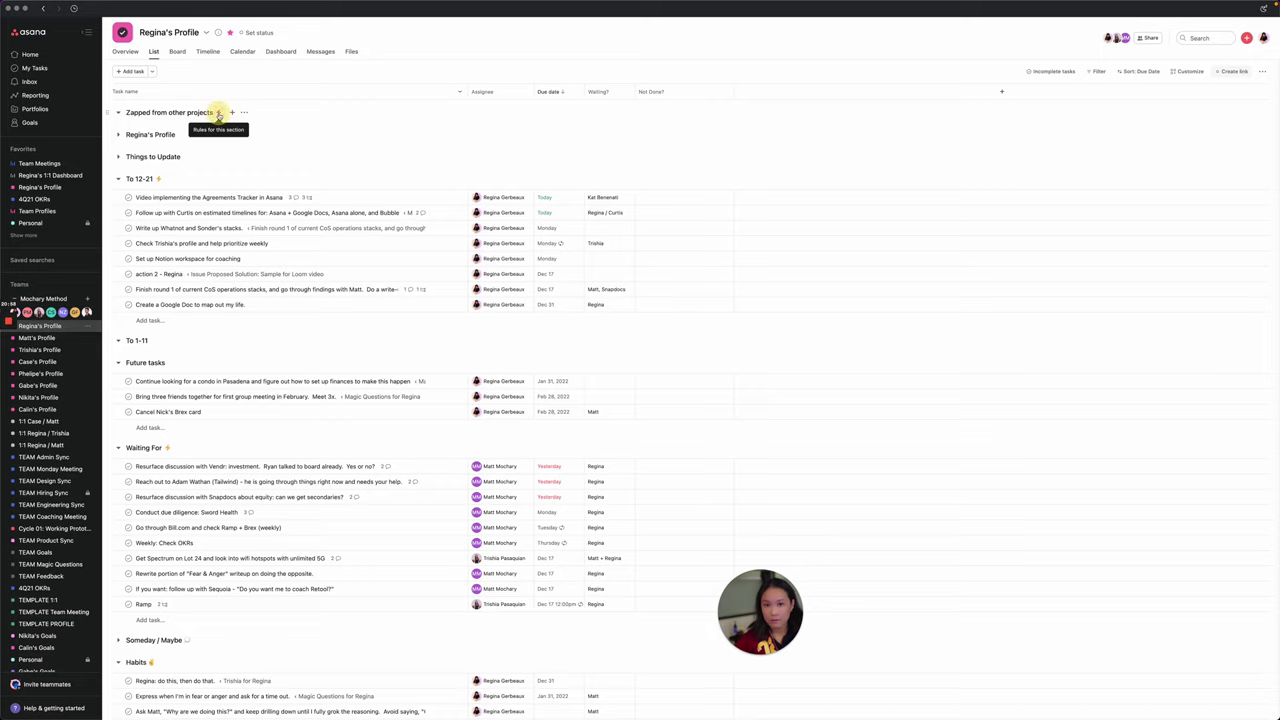
{"action": "left_click", "coordinate": [218, 113]}
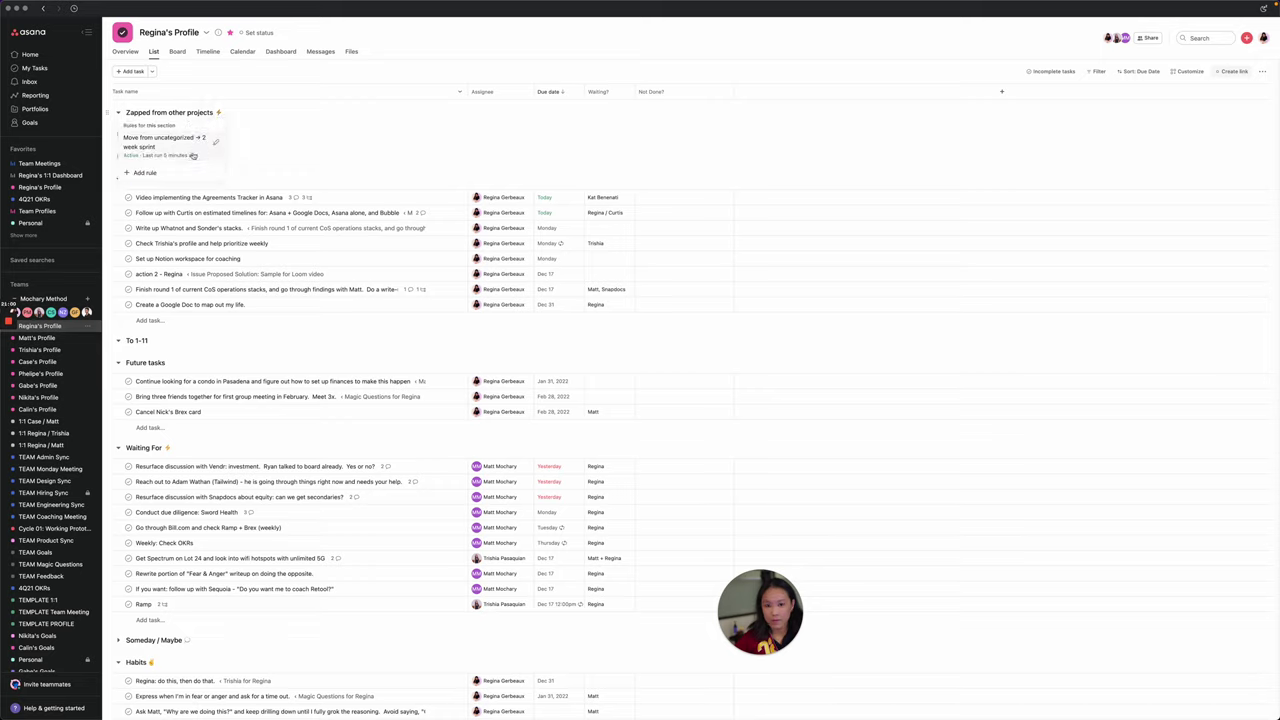
{"action": "left_click", "coordinate": [367, 159]}
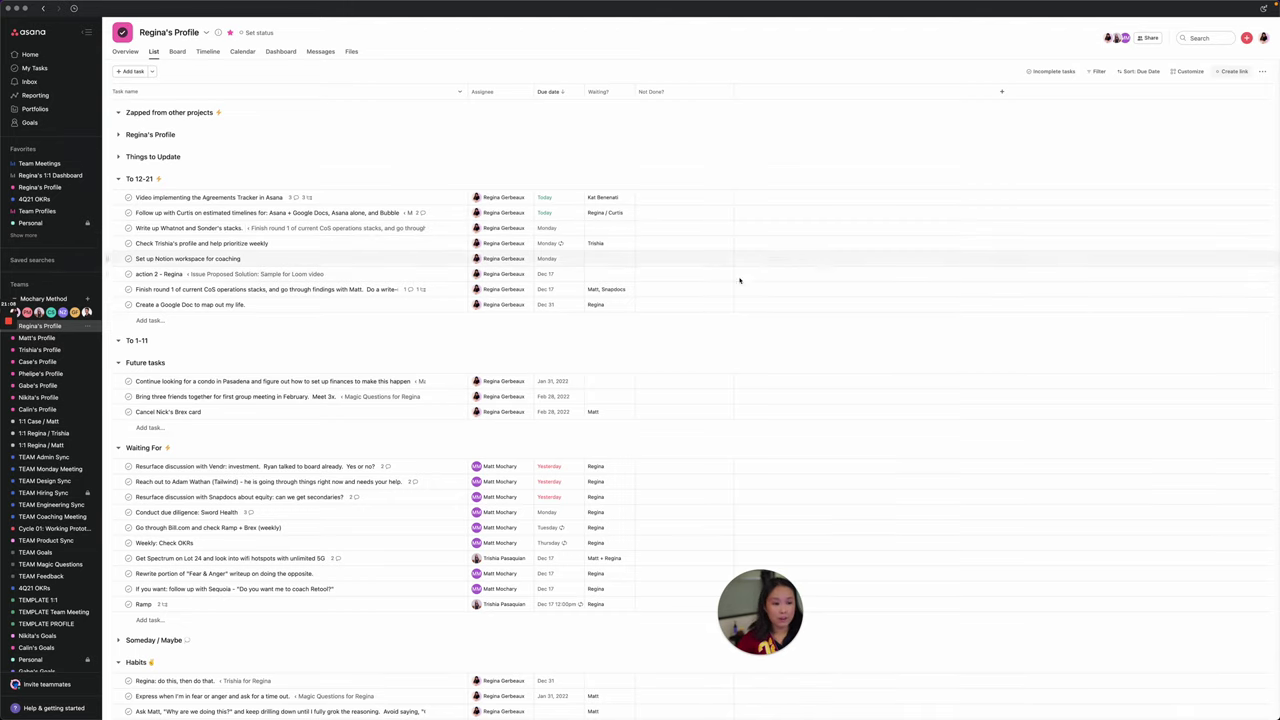
{"action": "left_click", "coordinate": [704, 348]}
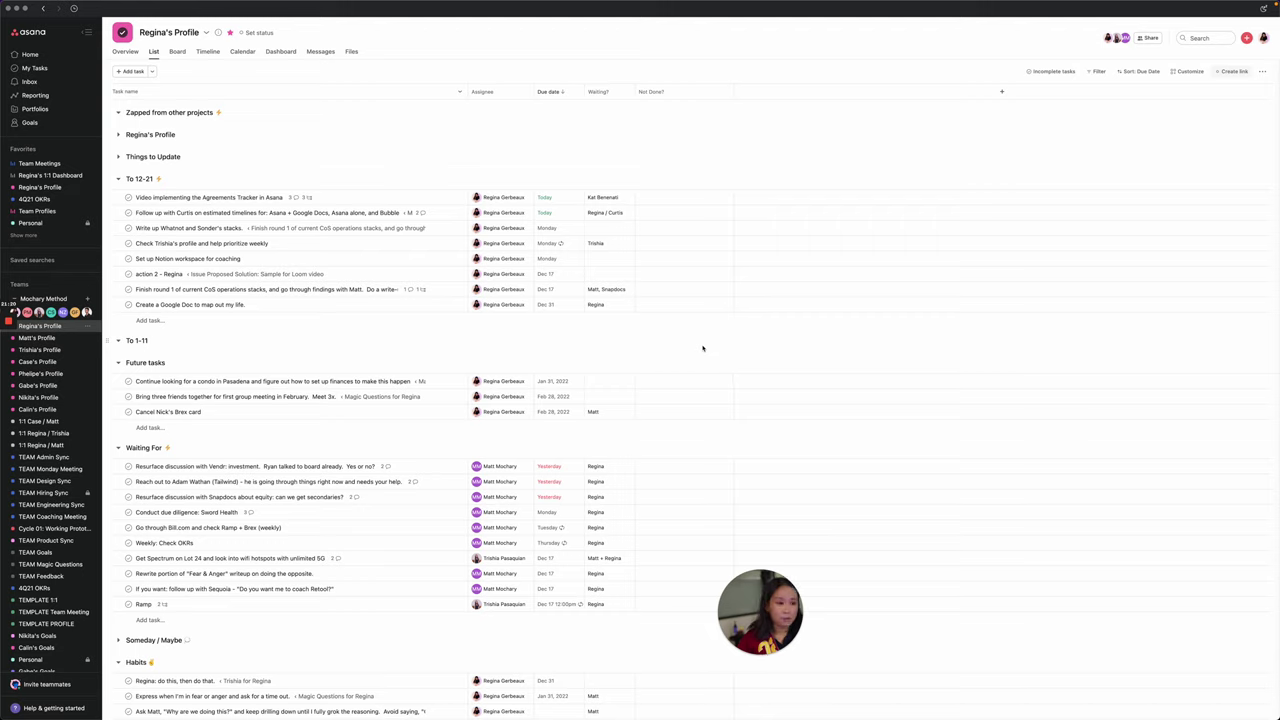
{"action": "left_click", "coordinate": [702, 348]}
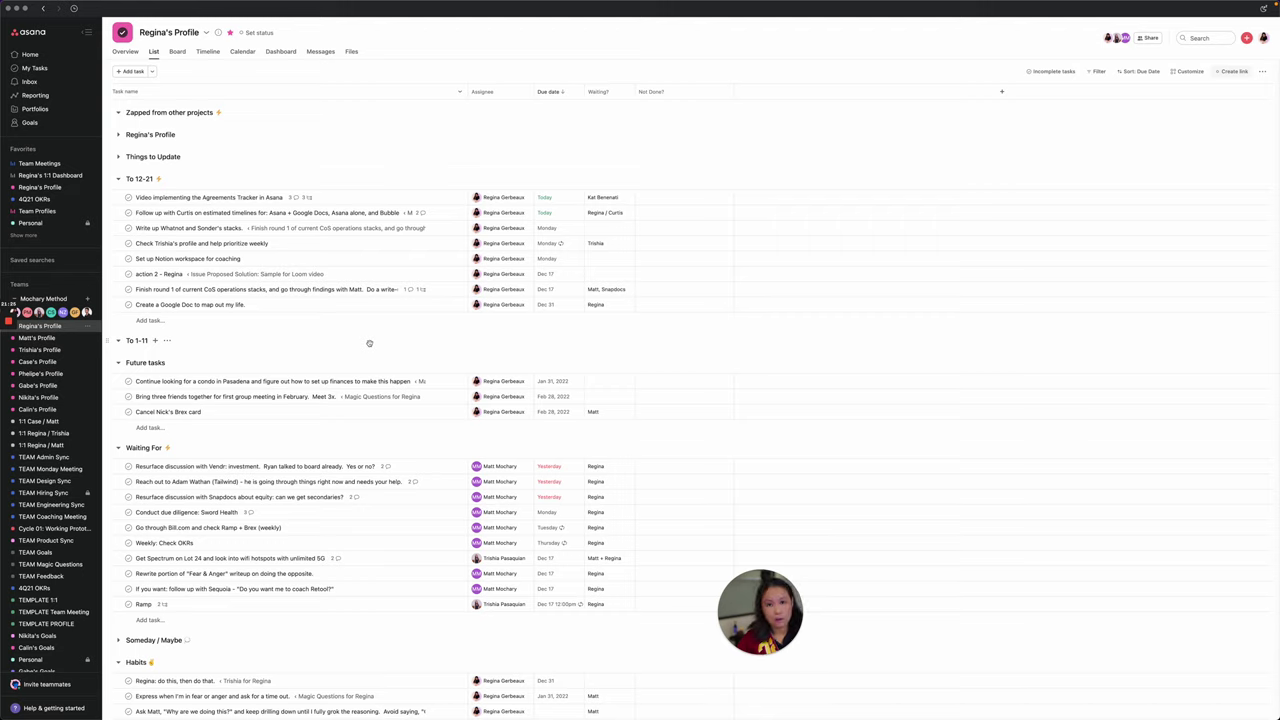
{"action": "mouse_move", "coordinate": [10, 326]}
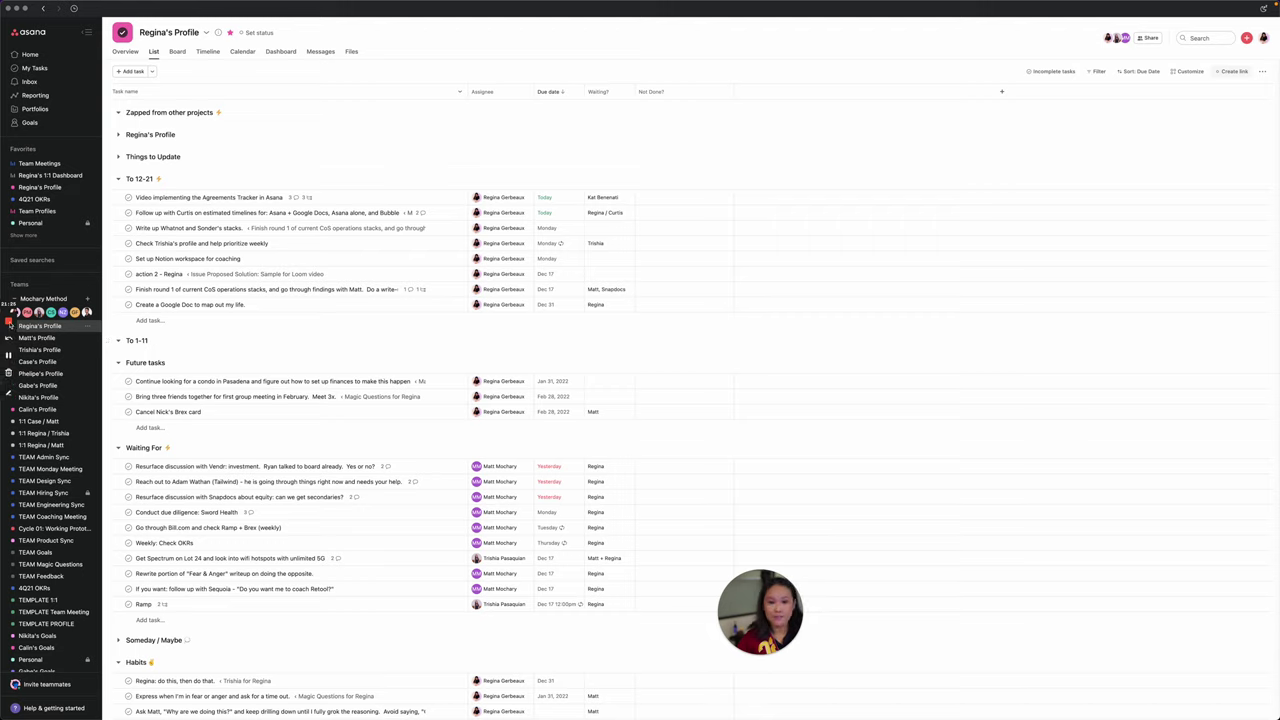